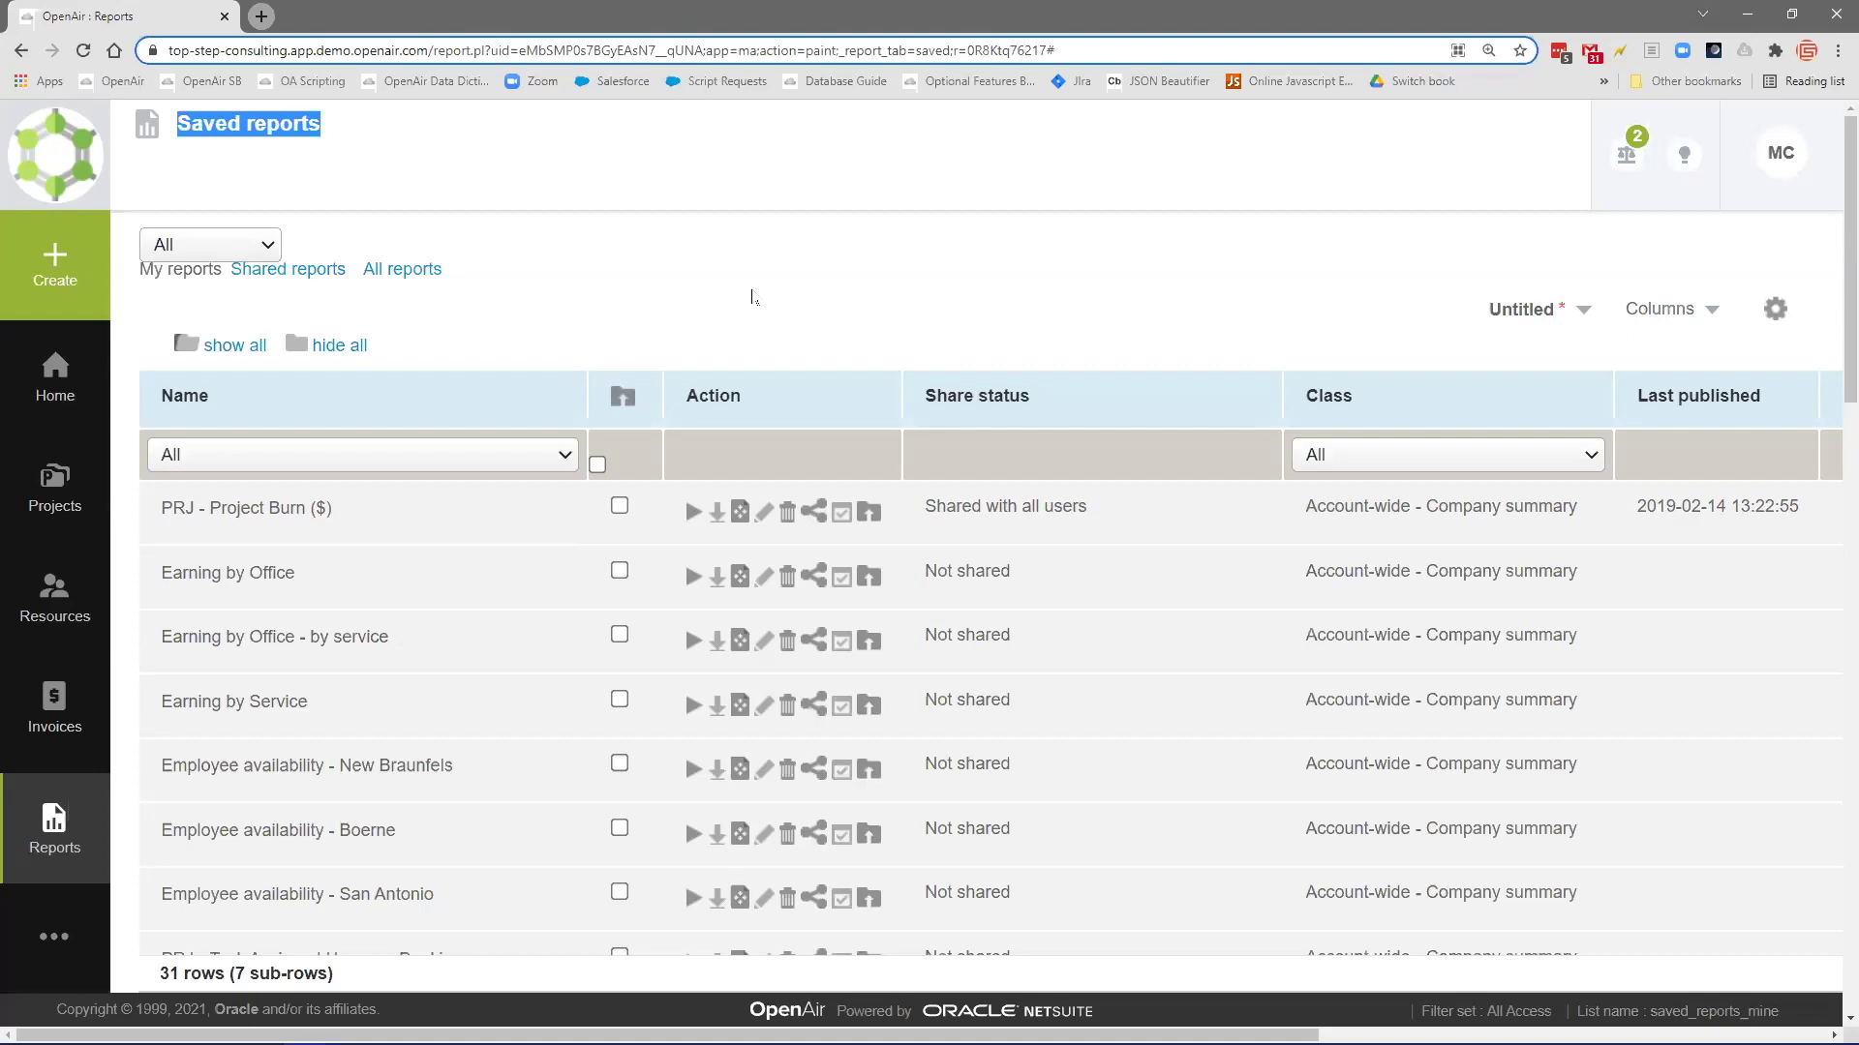
- Check the Publish columns, then open the PRJ - Project Burn ($) report in a new browser tab
scroll(775, 419, down, 1)
scroll(774, 590, up, 1)
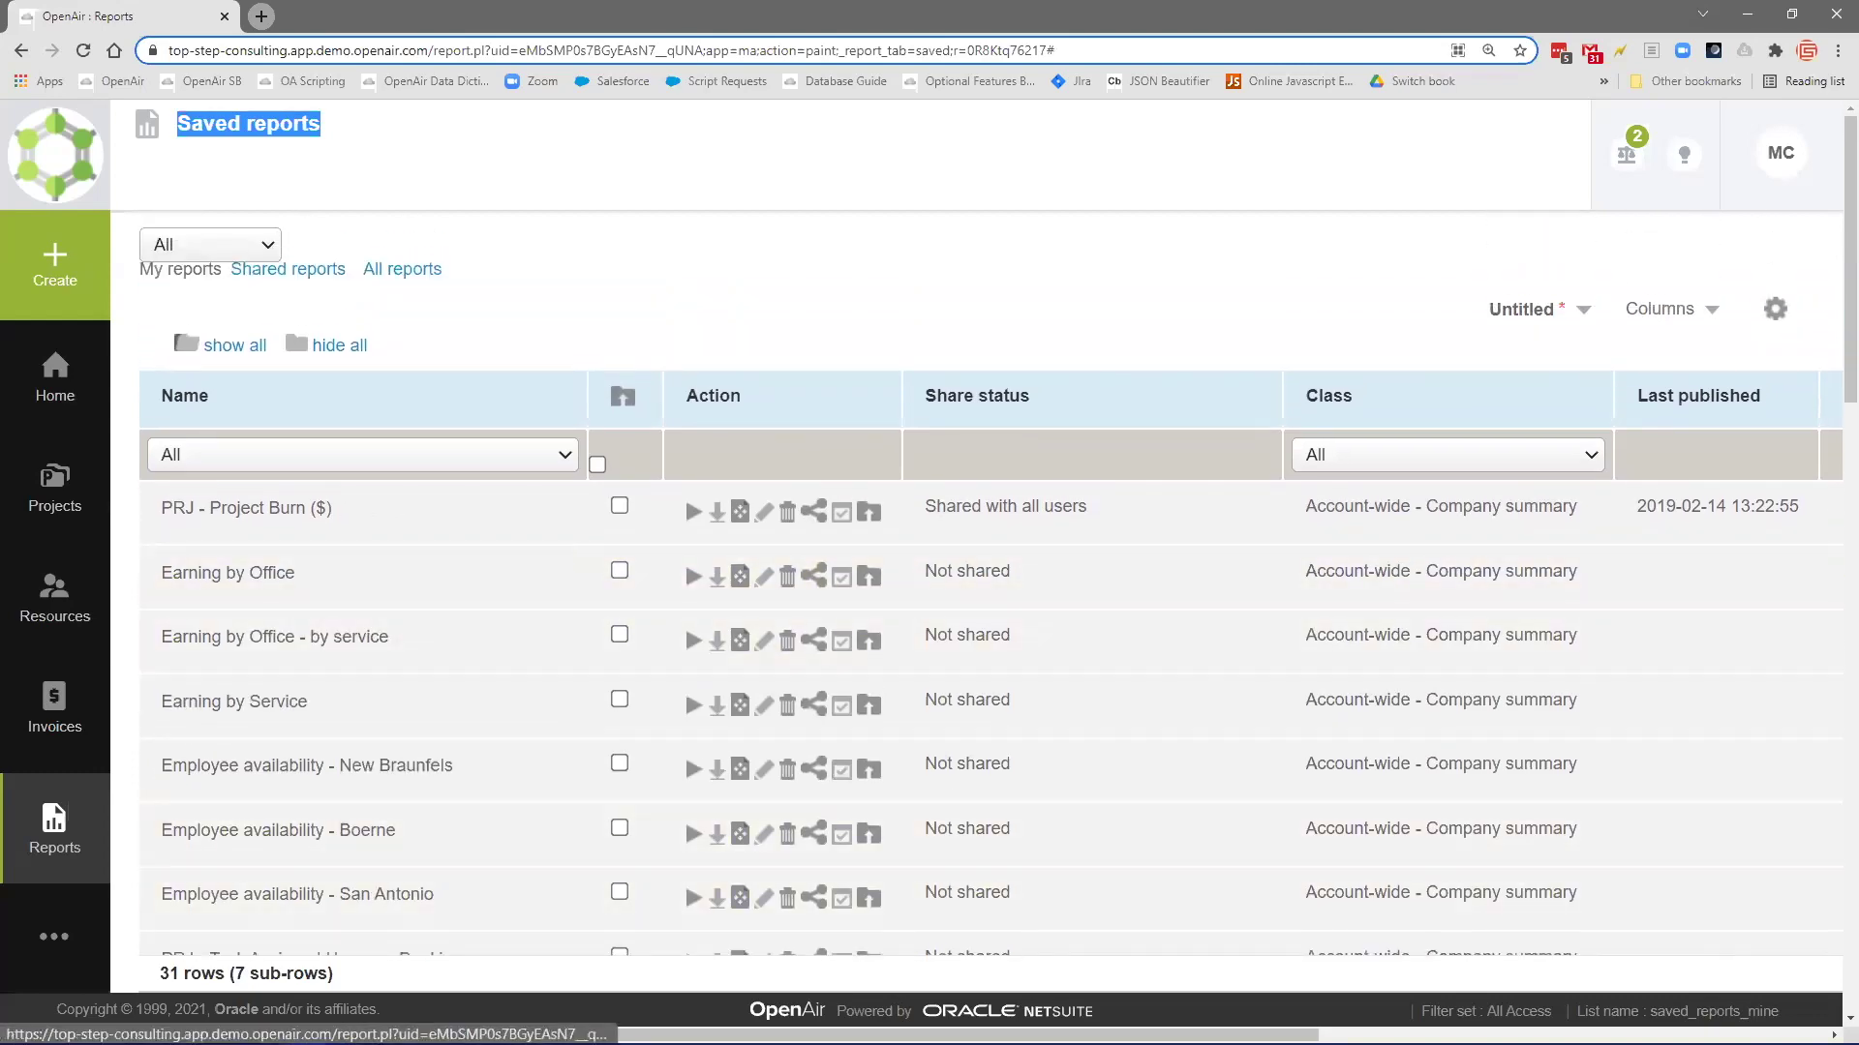
scroll(968, 677, right, 6)
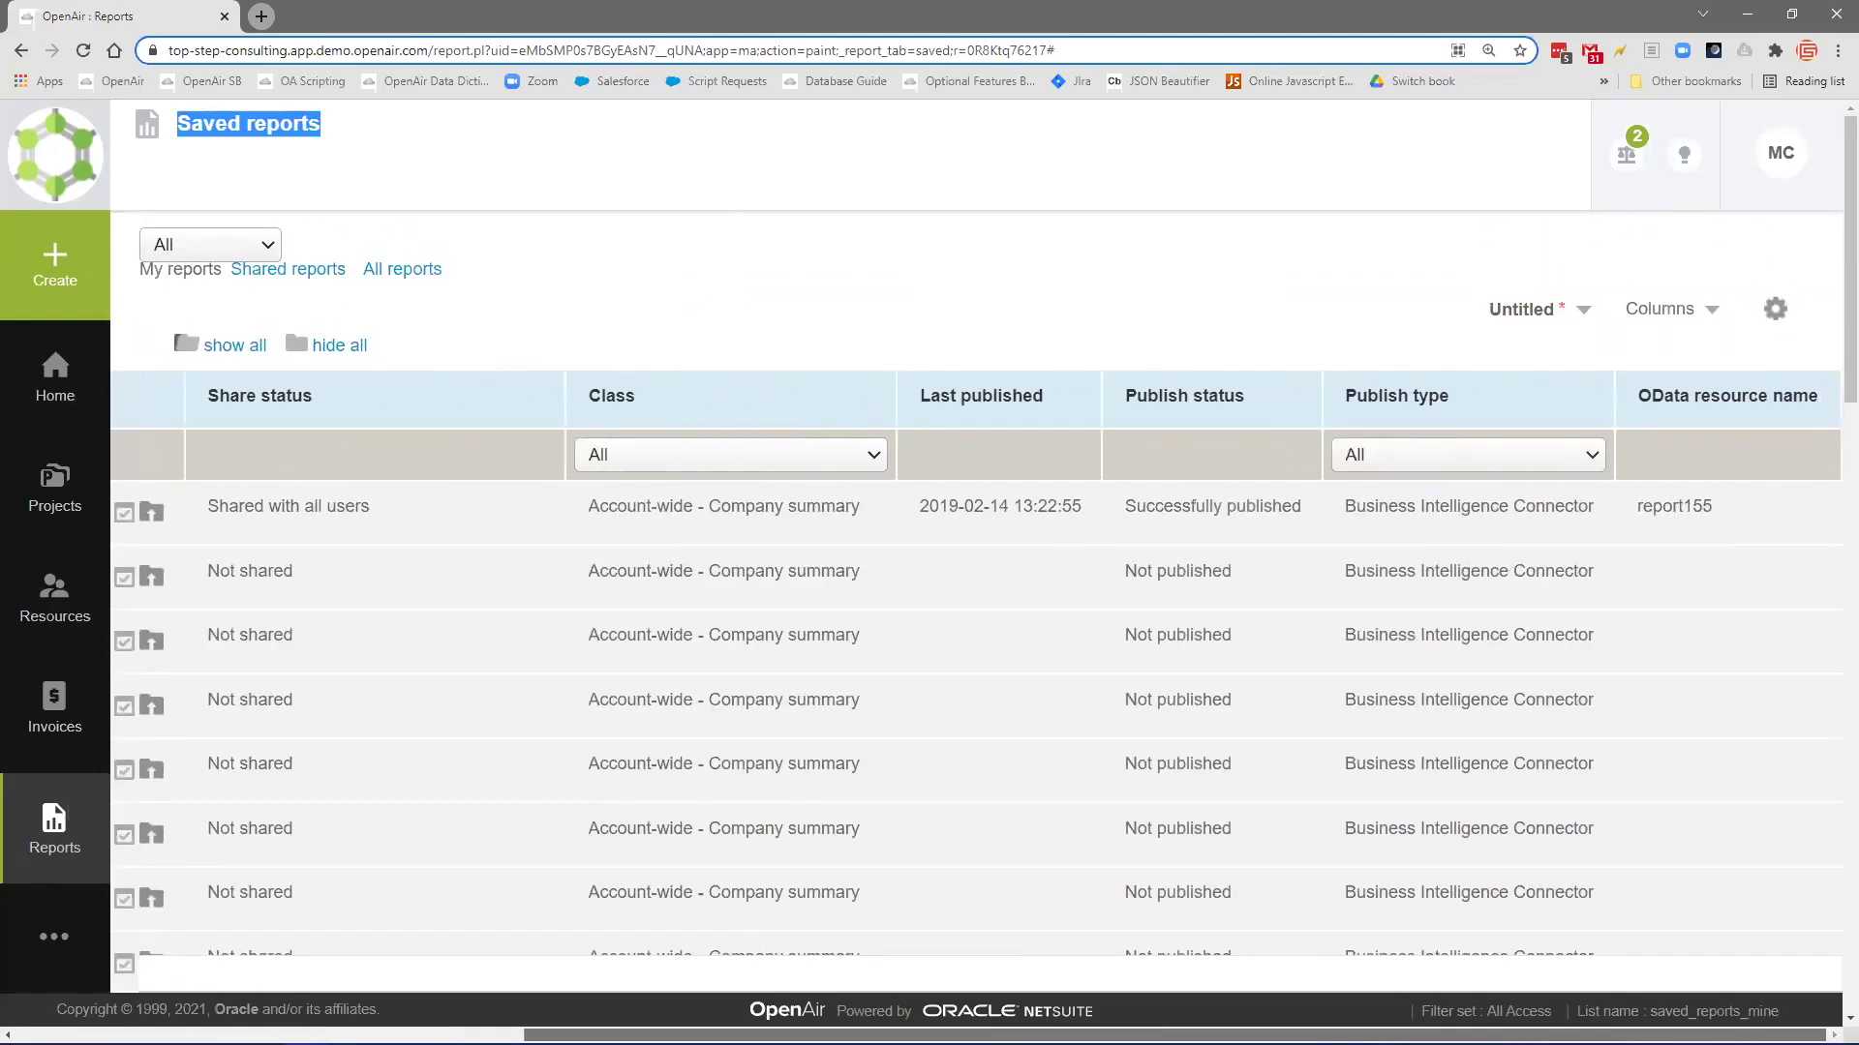
scroll(968, 677, left, 6)
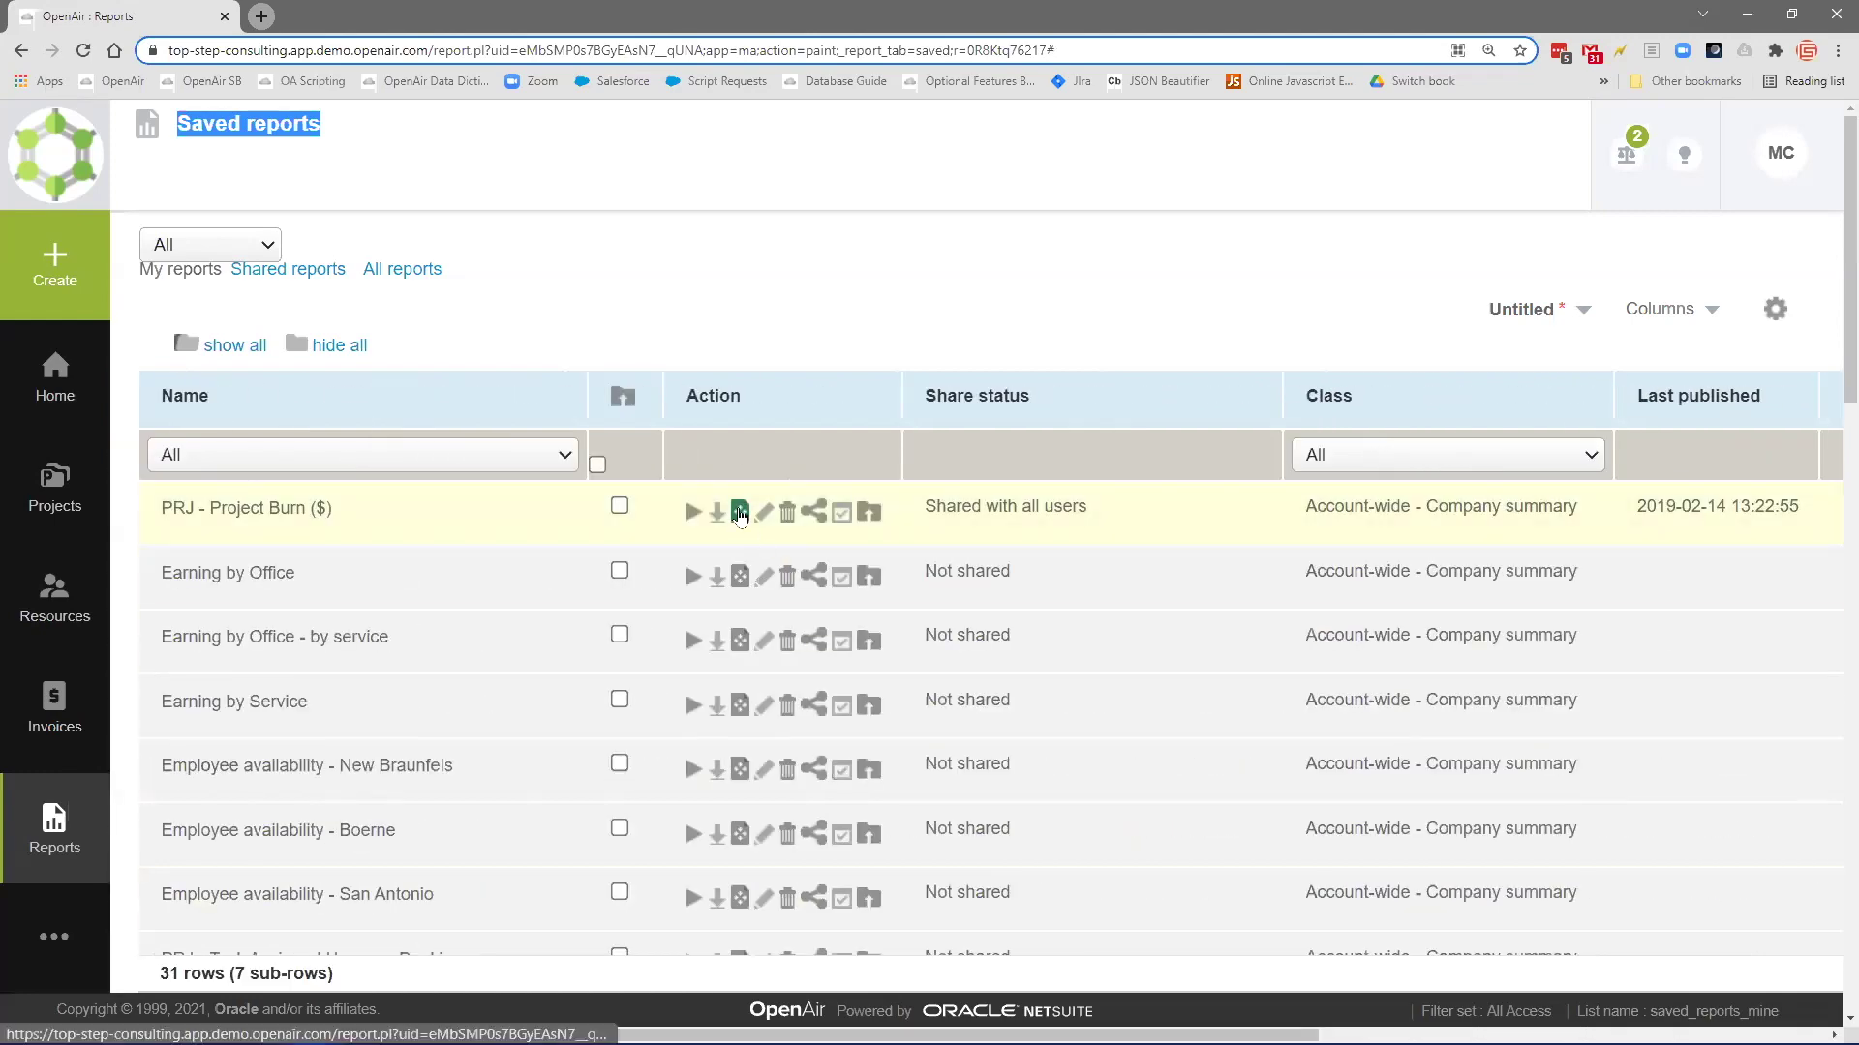
mouse_move(340, 519)
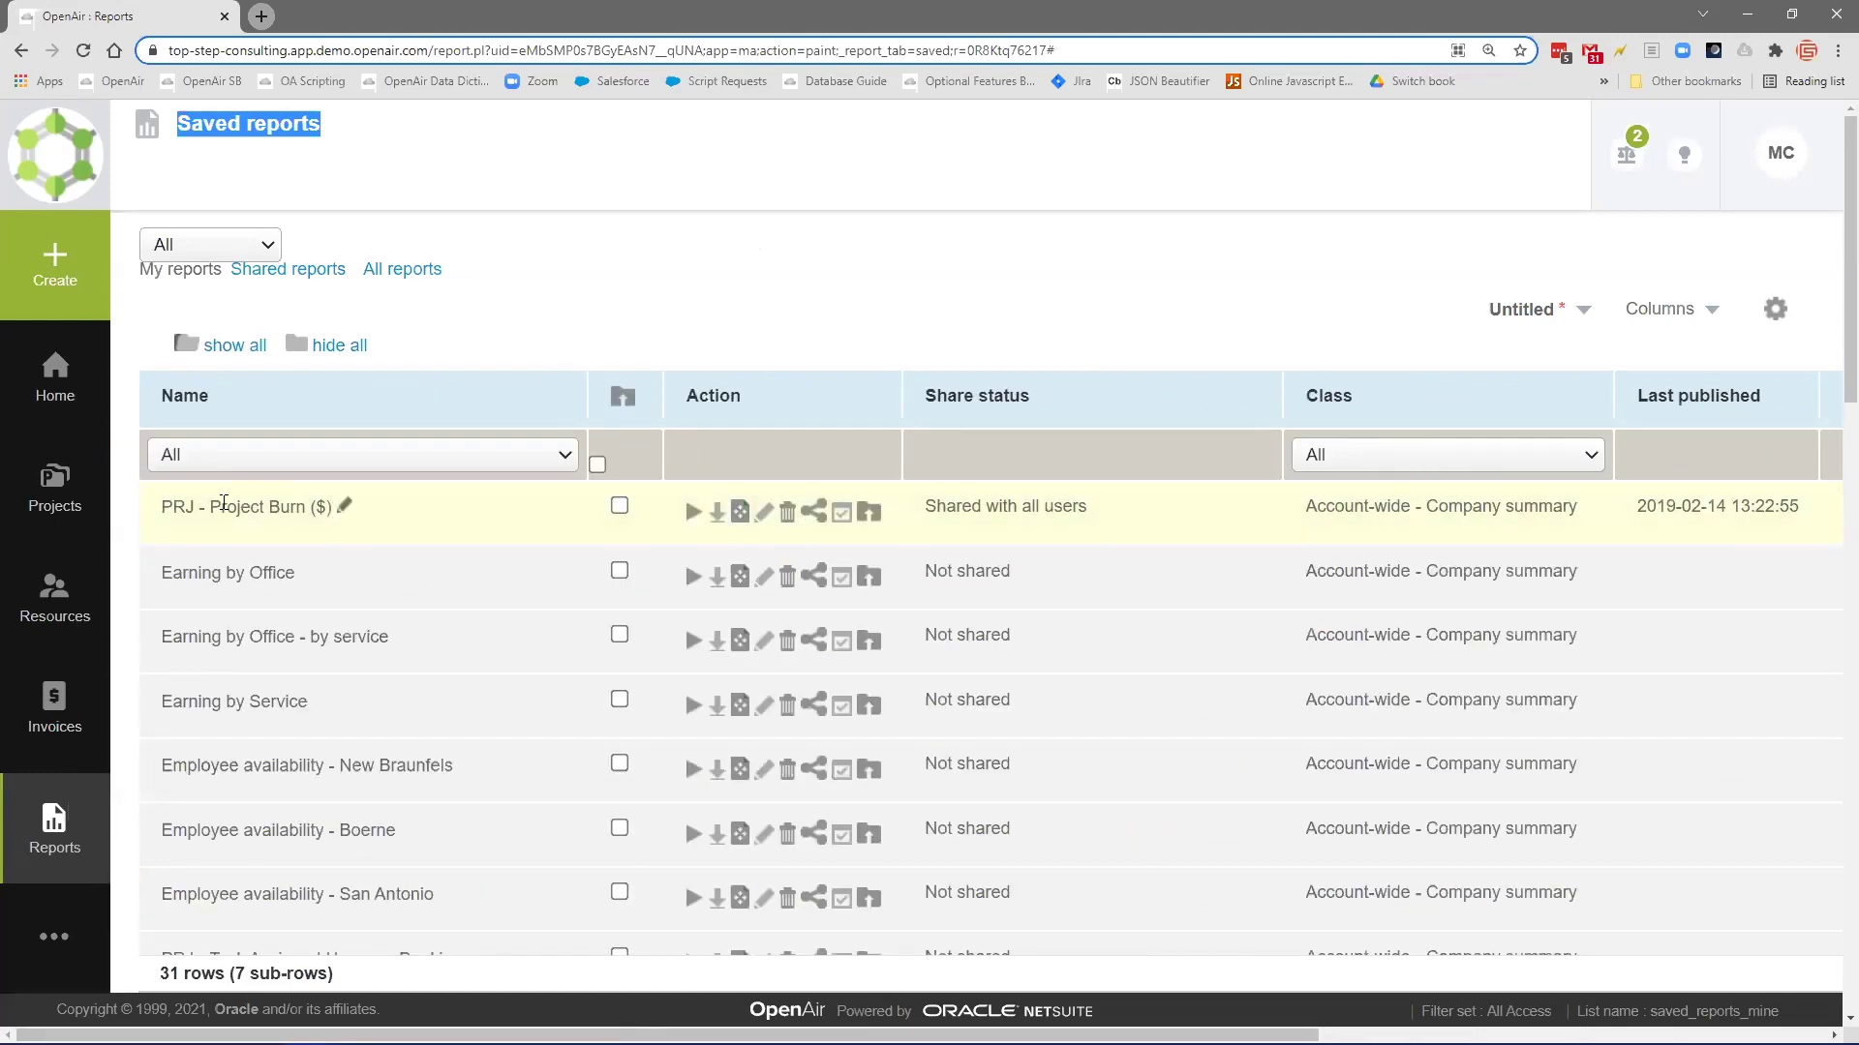
right_click(687, 512)
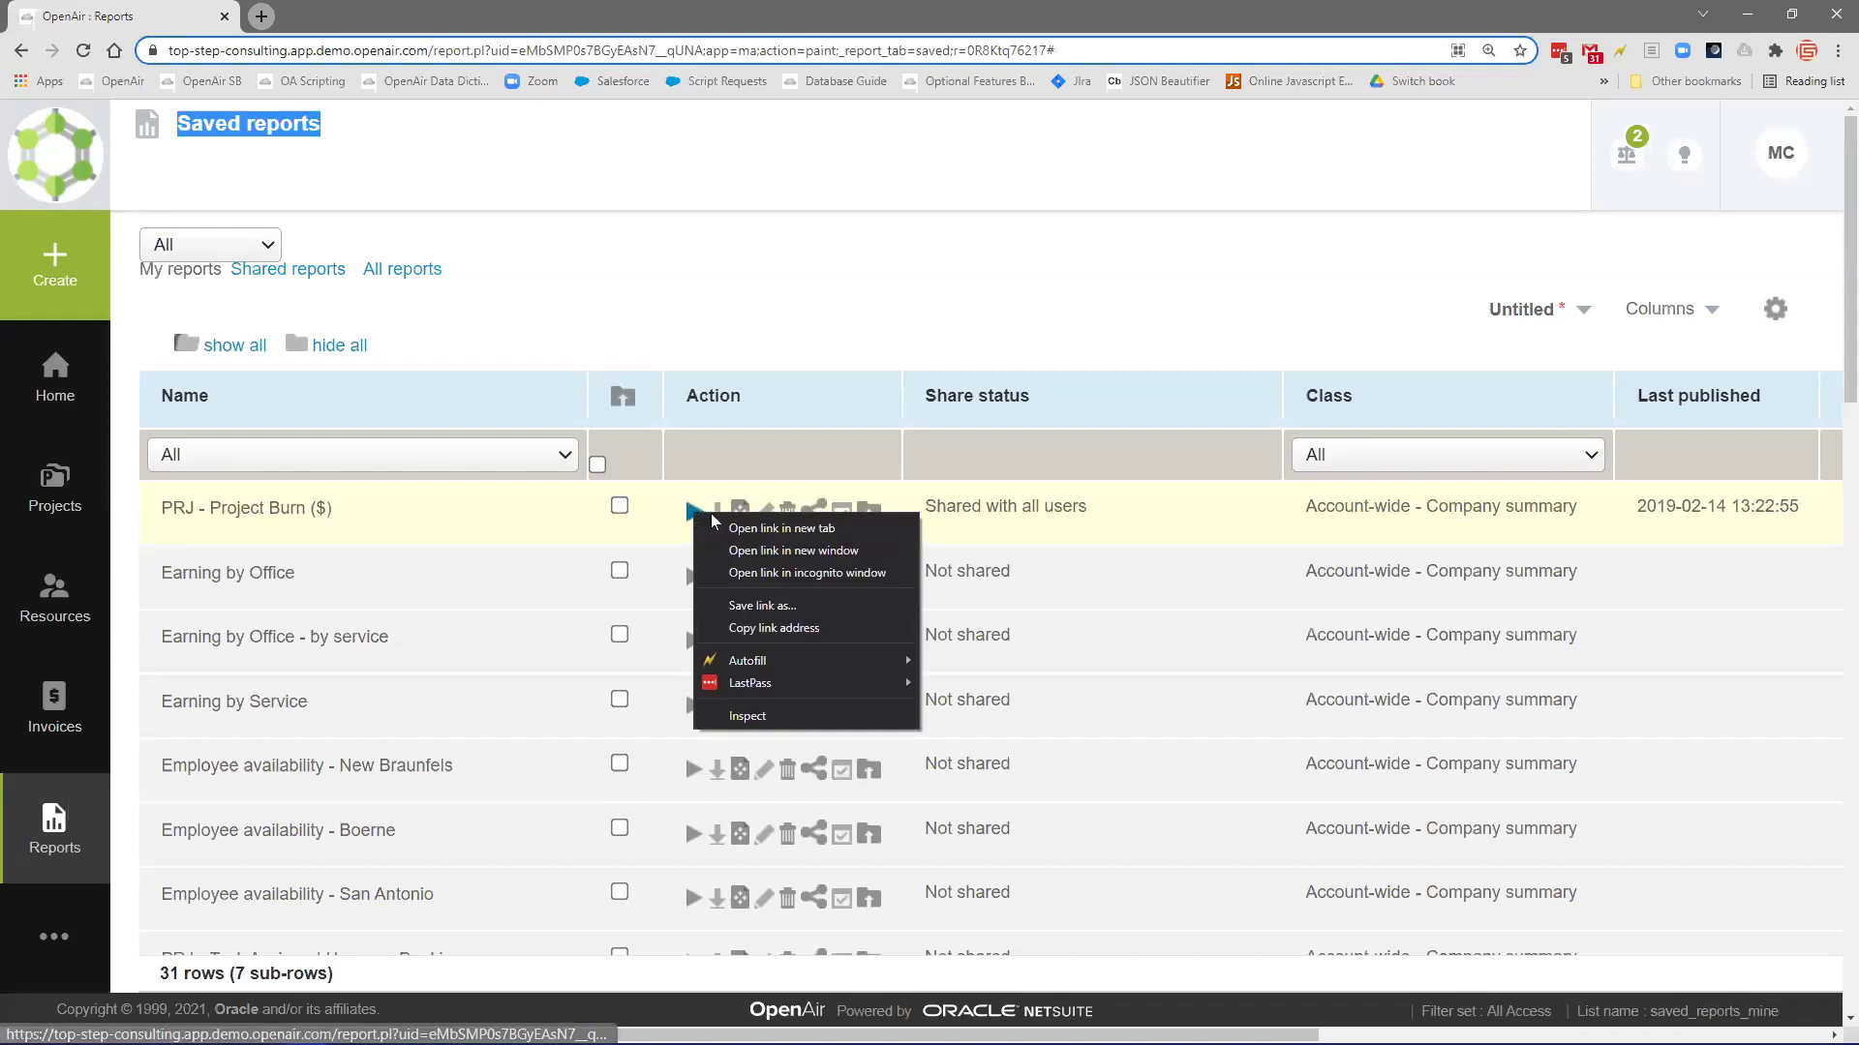
click(755, 530)
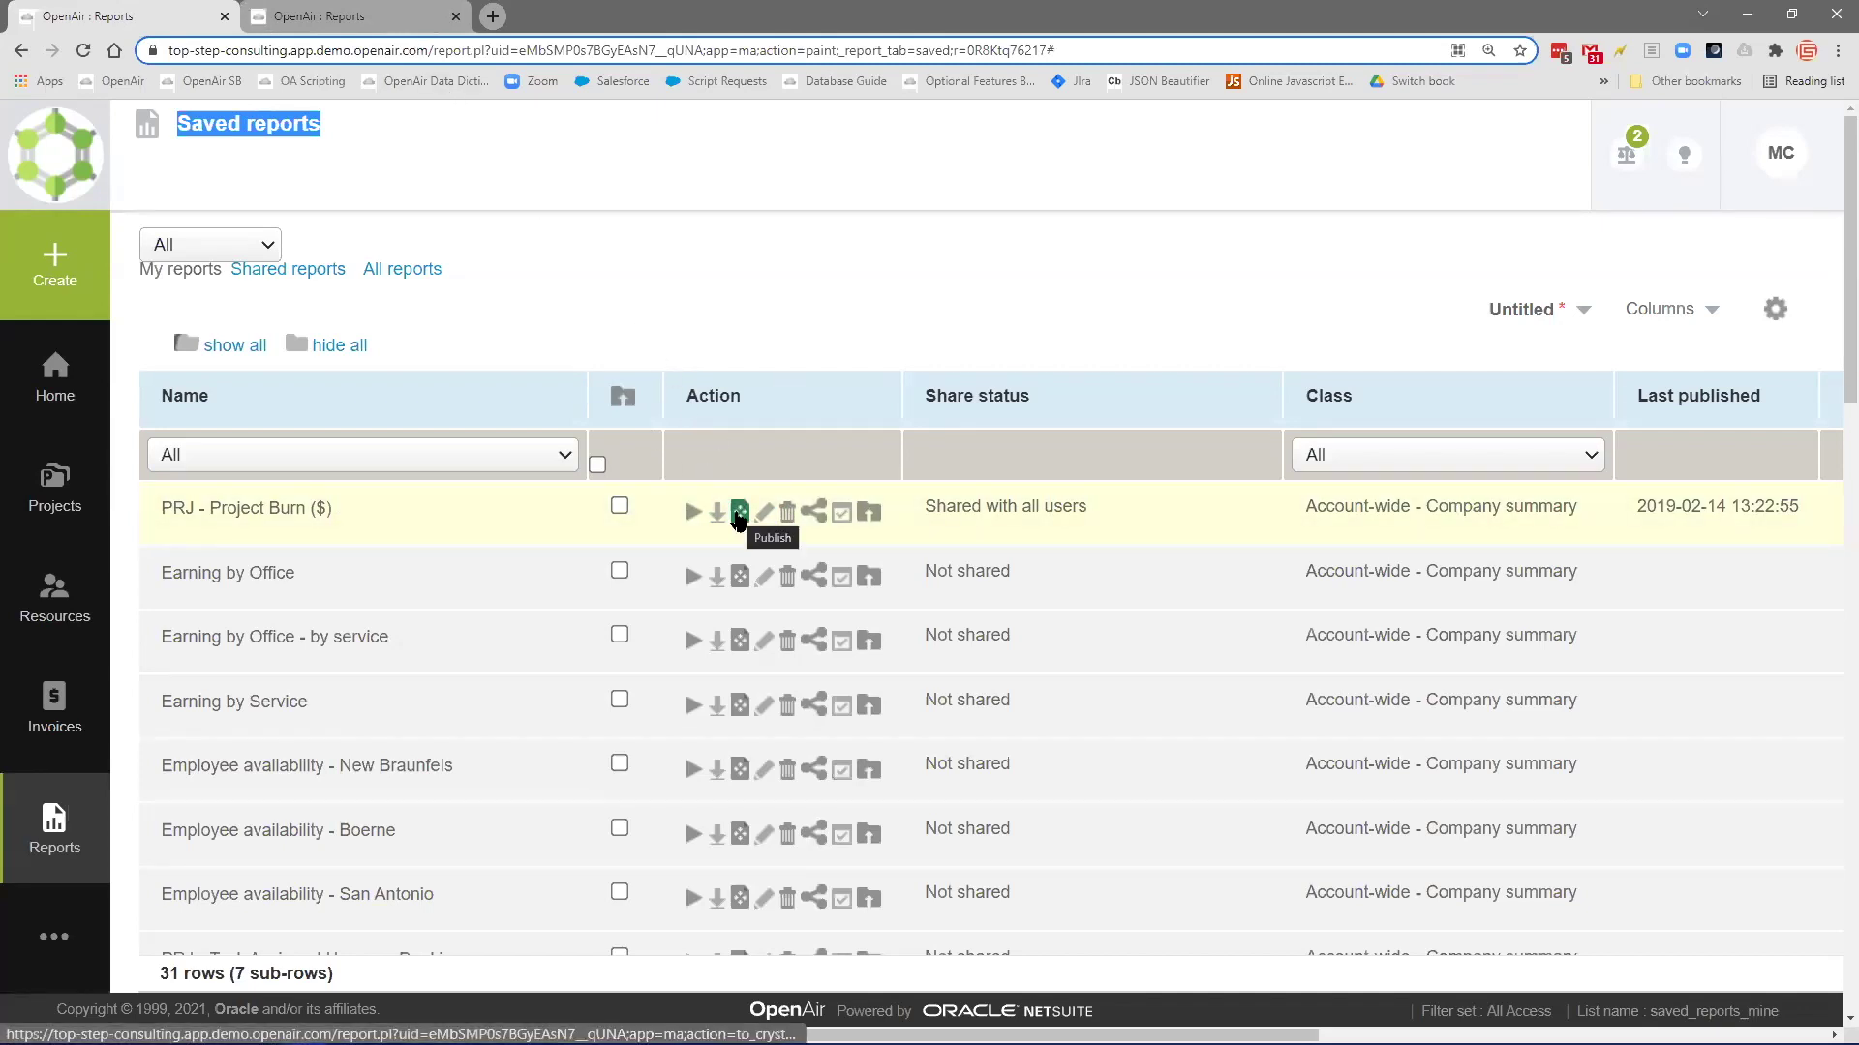
click(394, 29)
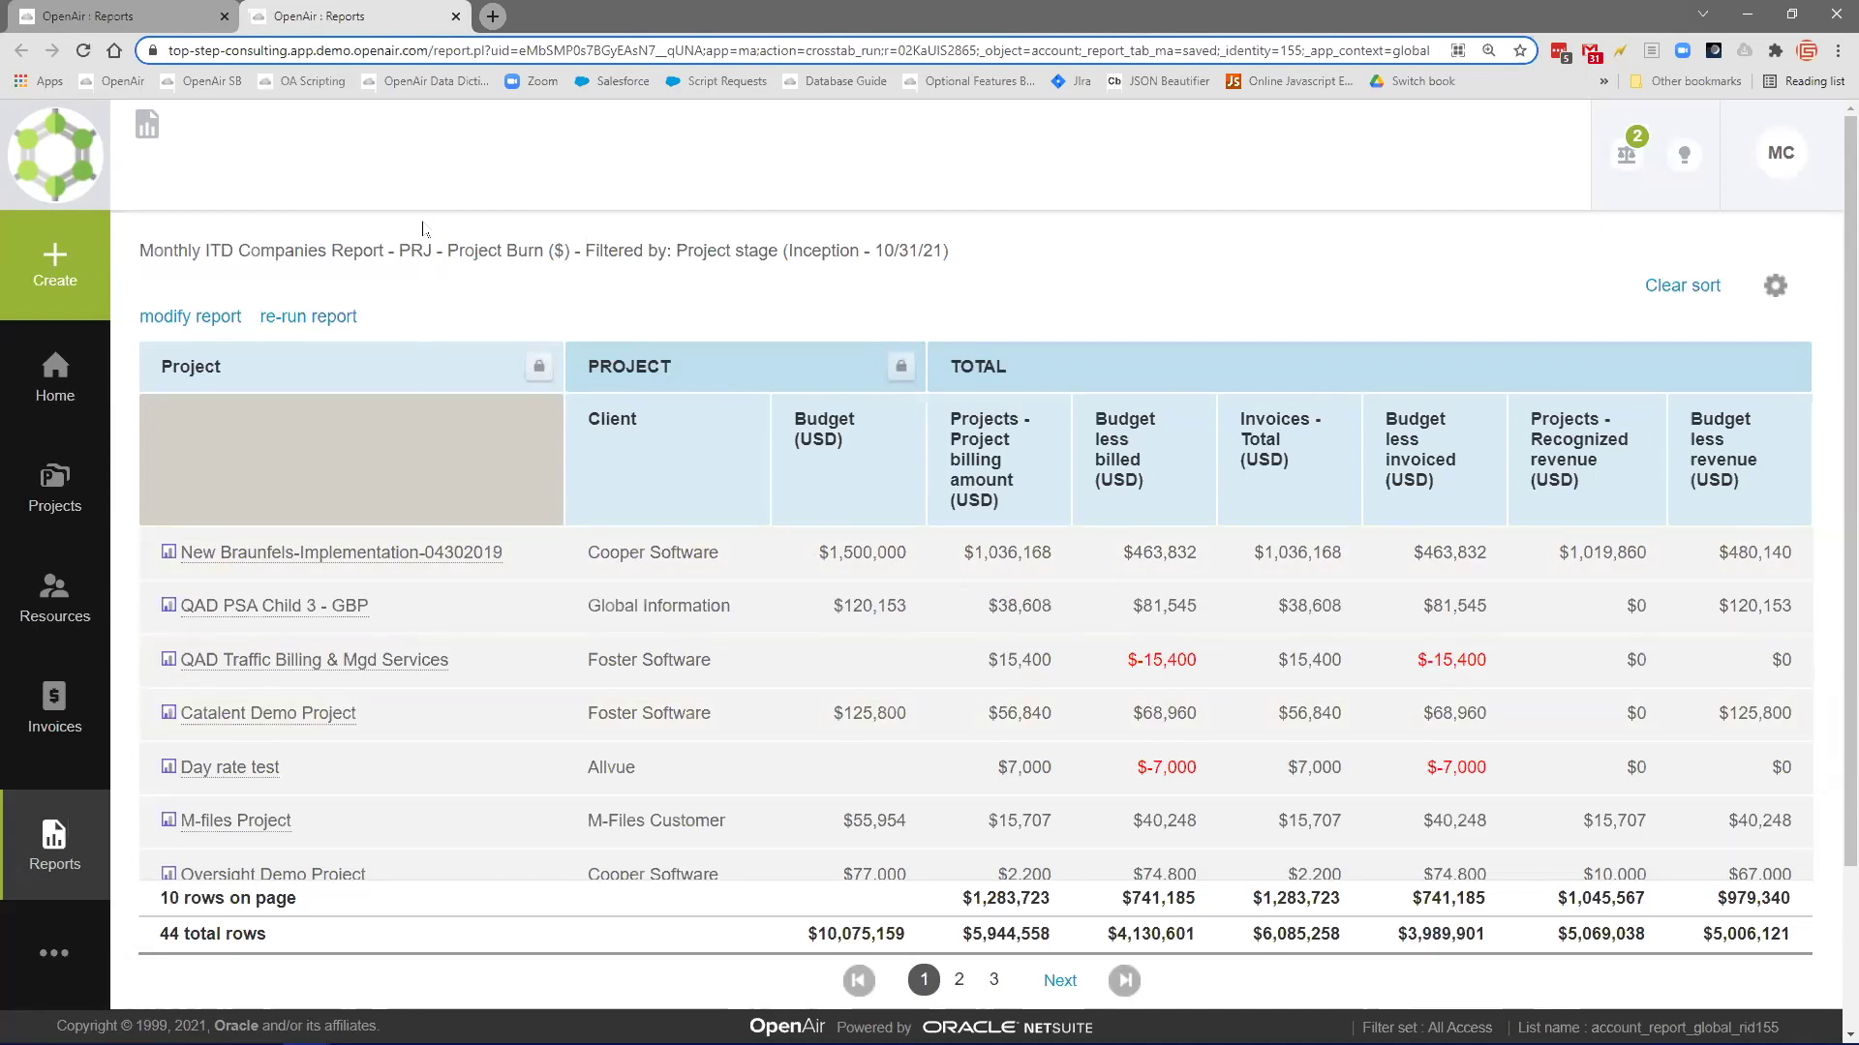
click(145, 17)
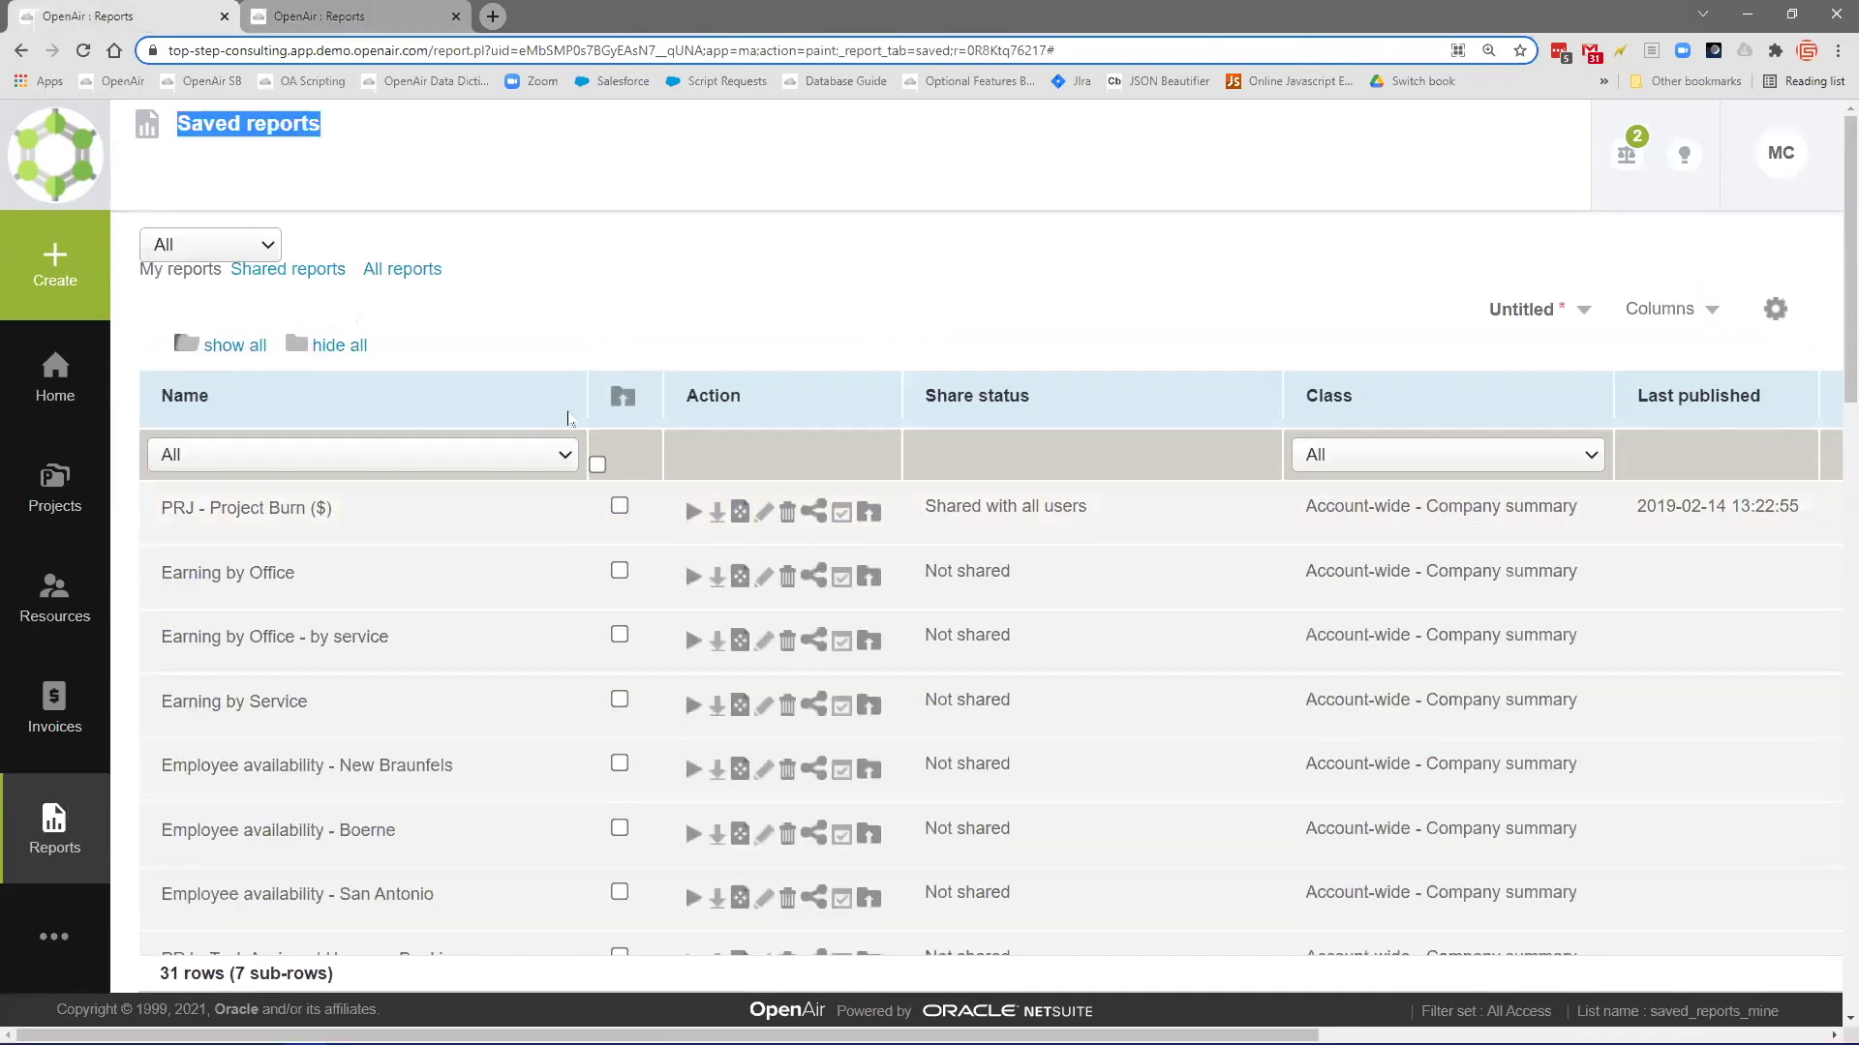
- Open the Publish page for PRJ - Project Burn ($) and scroll to the OData resource report155
click(737, 513)
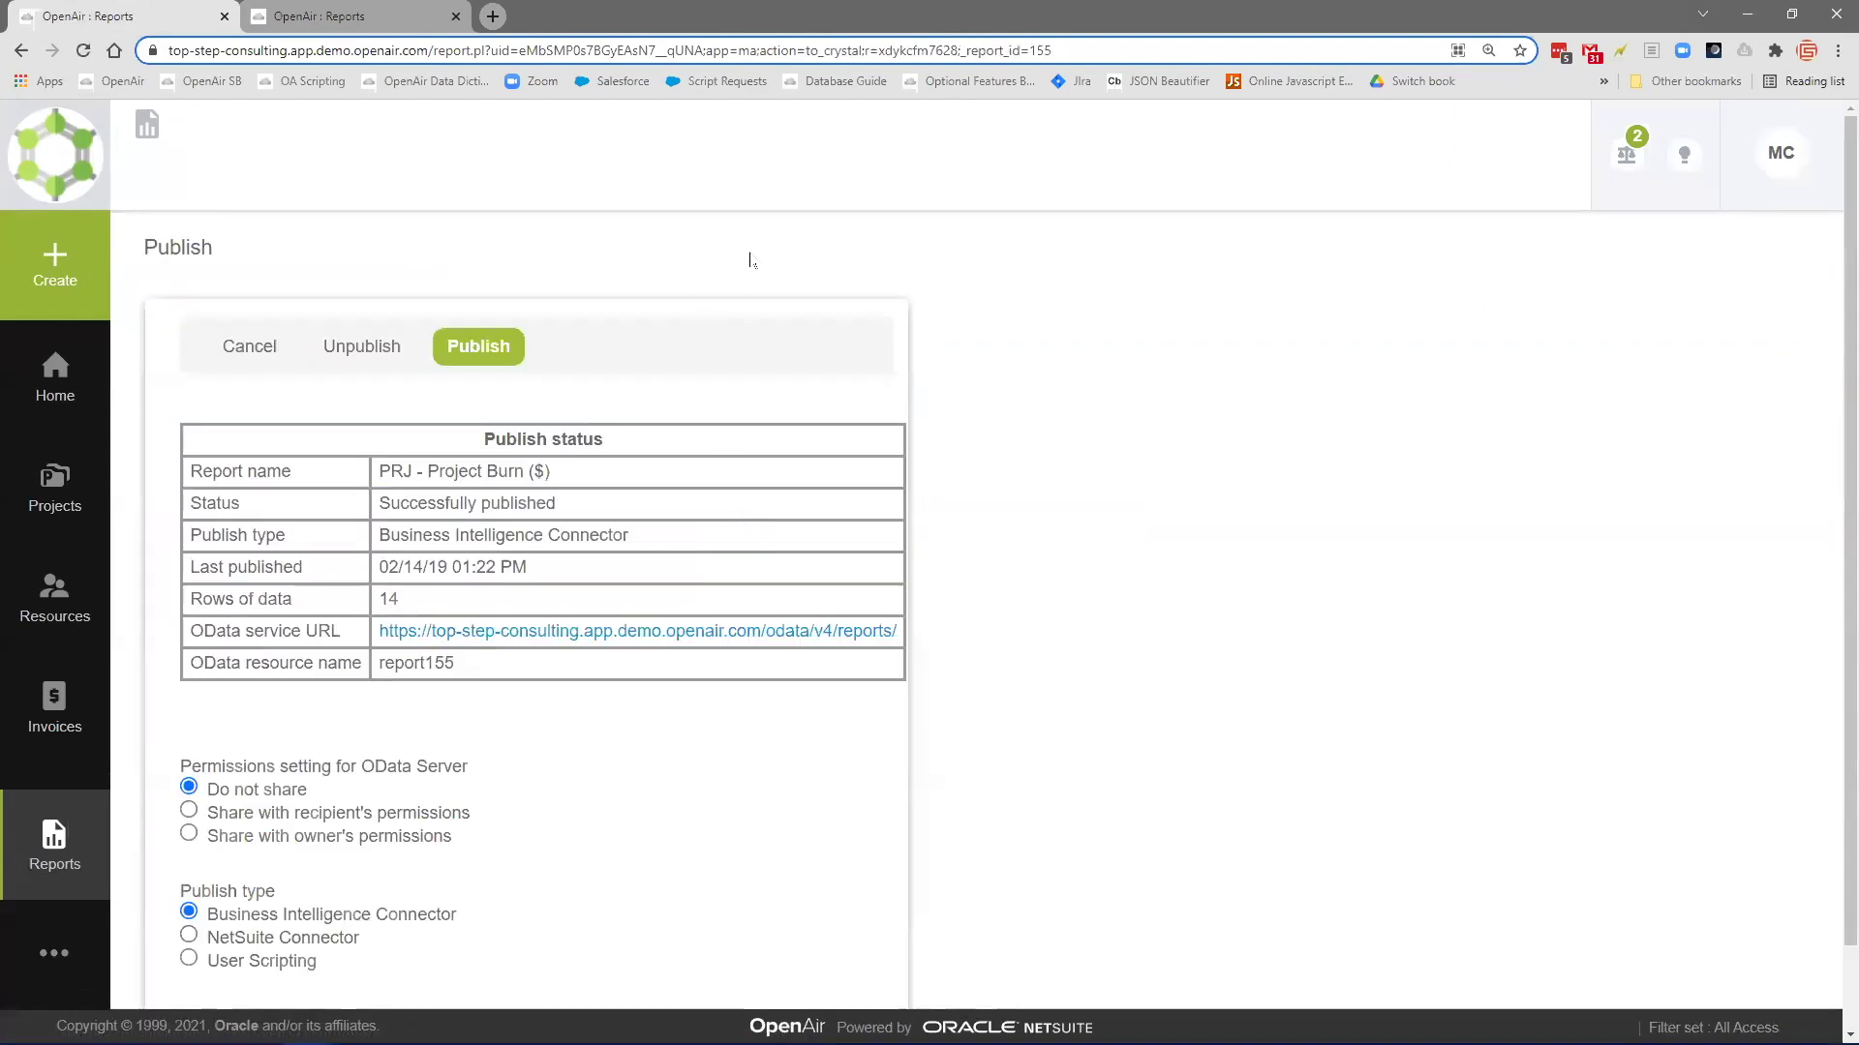
scroll(644, 544, down, 1)
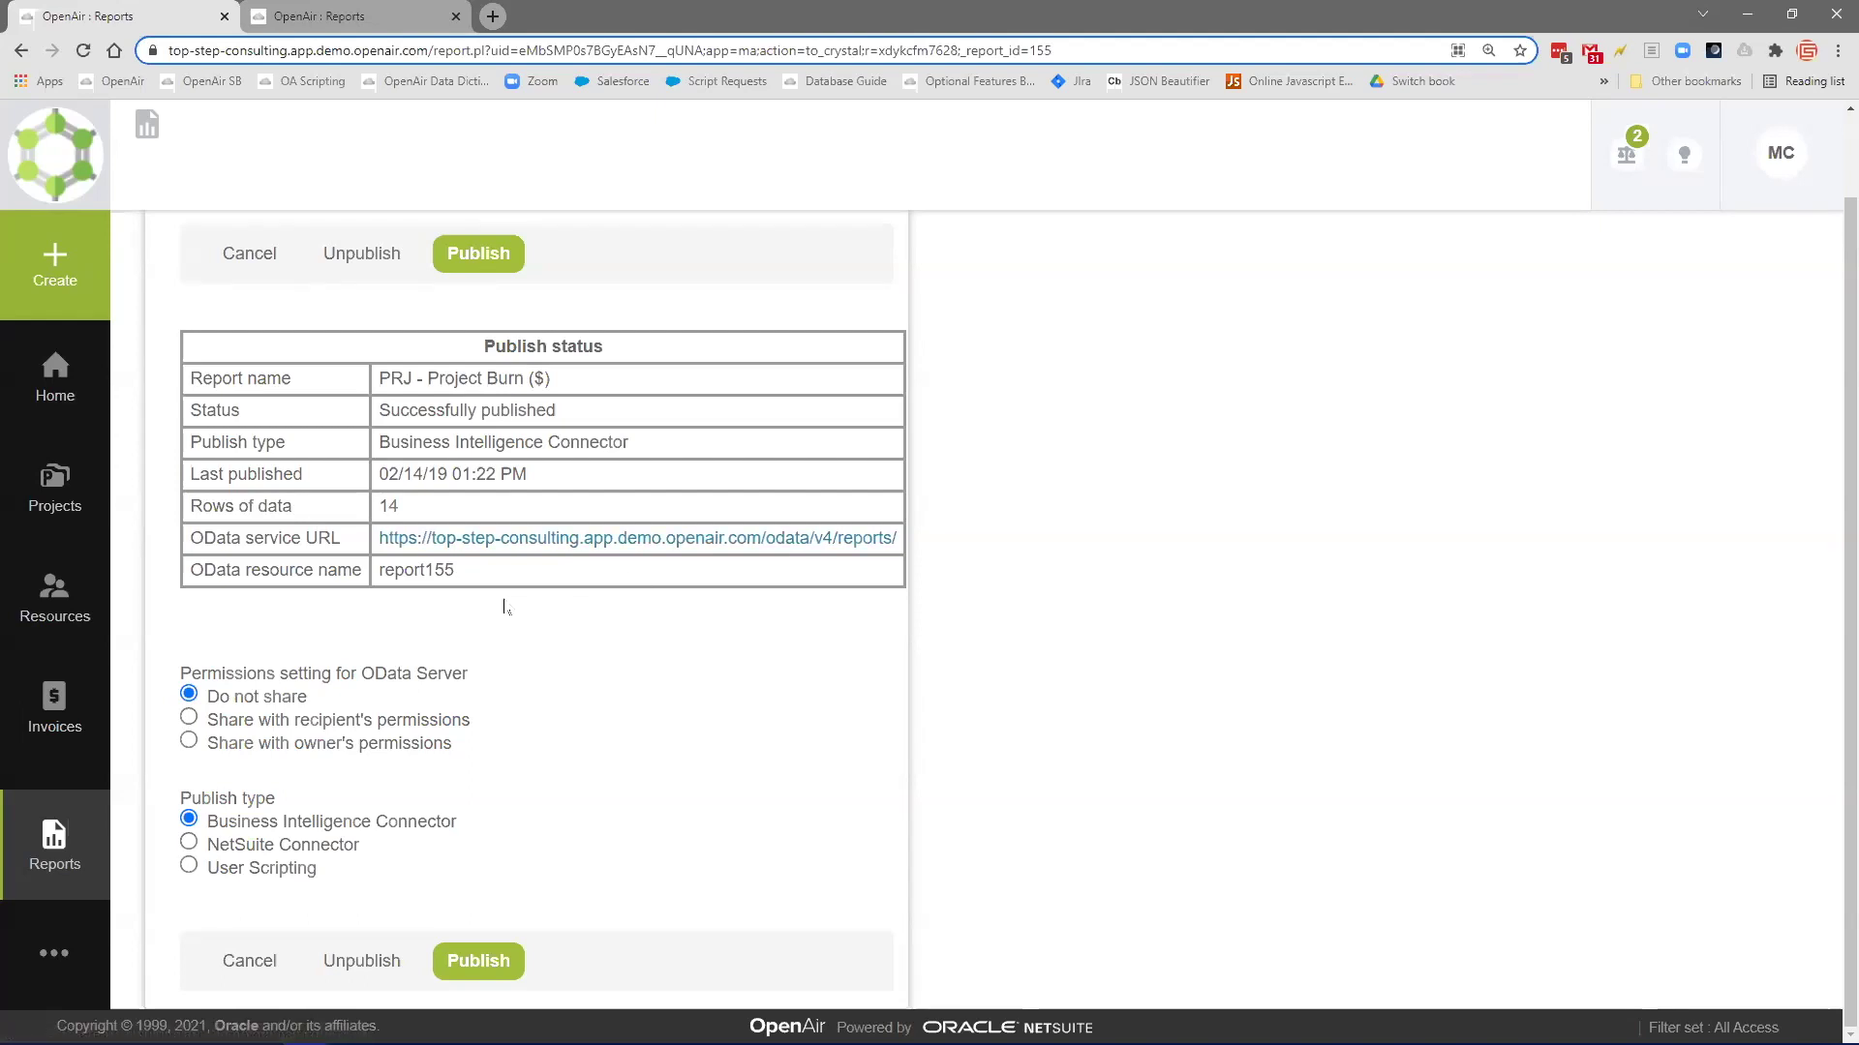
- Highlight the report155 resource name and take the OData service URL from the publish page
drag(444, 575, 378, 573)
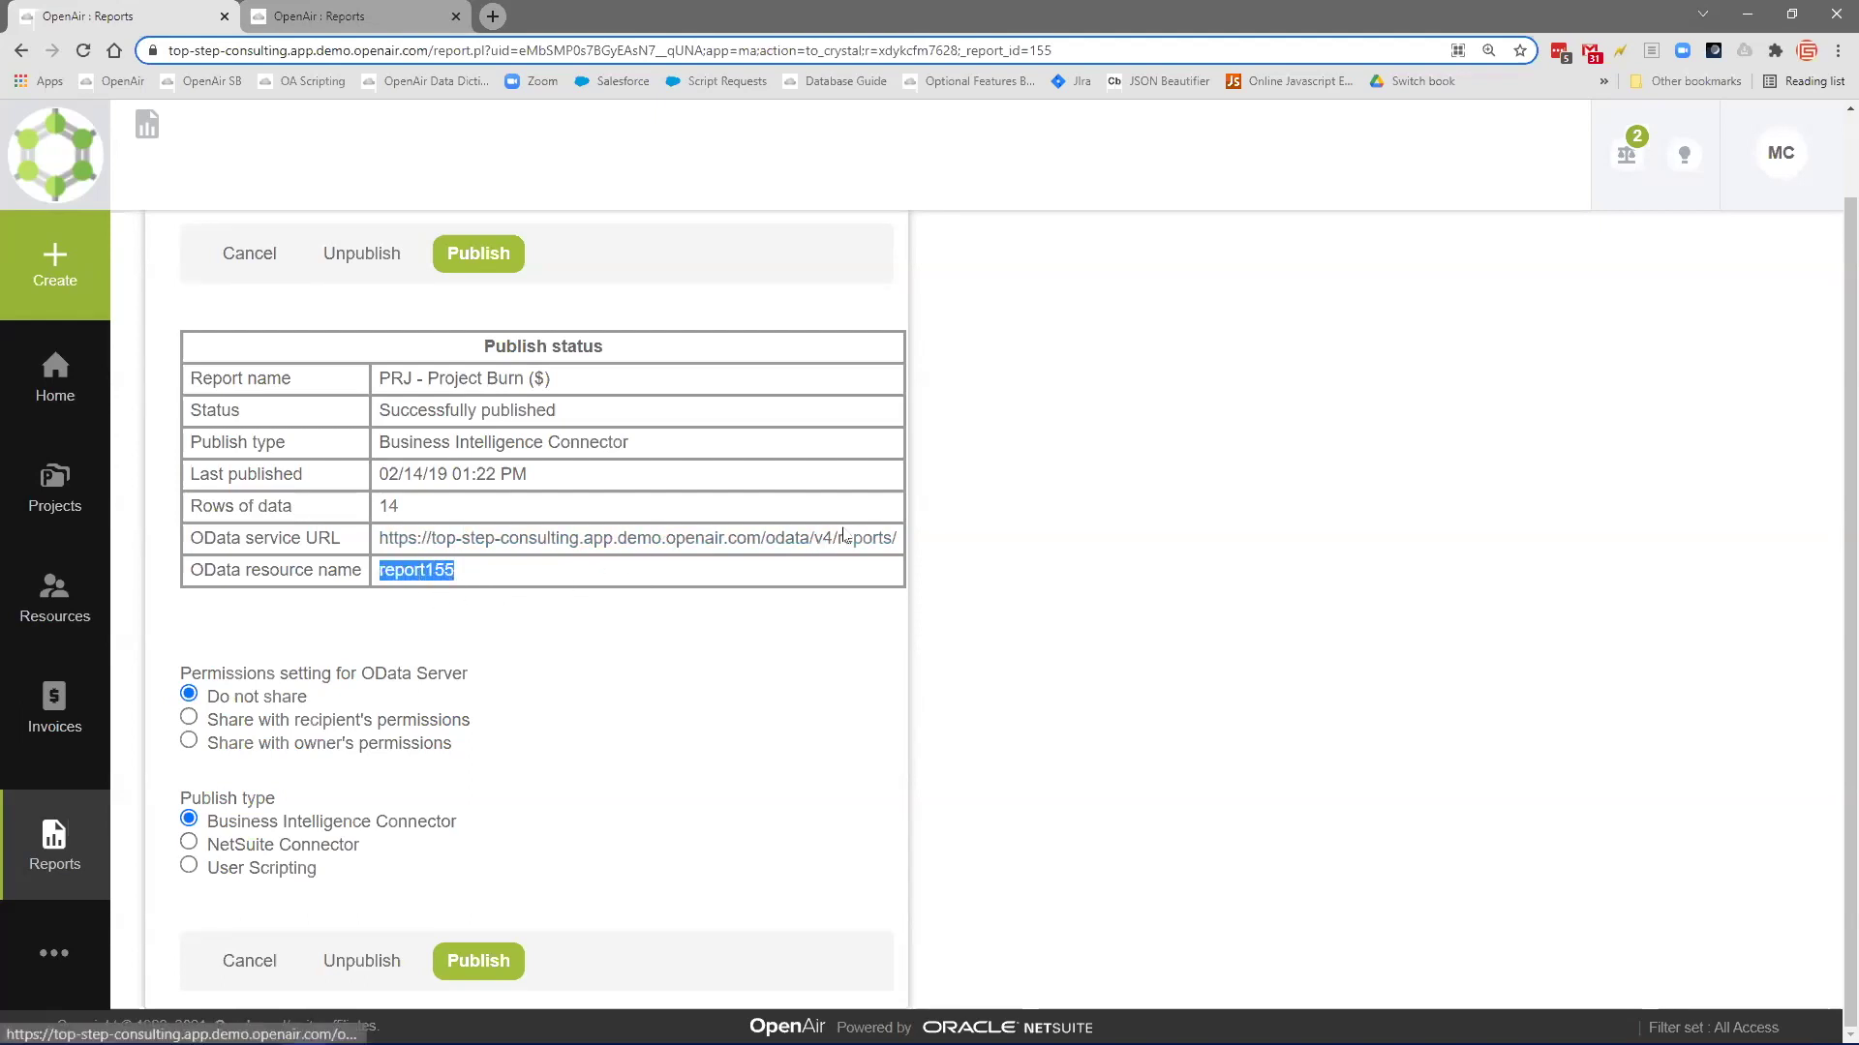
click(458, 557)
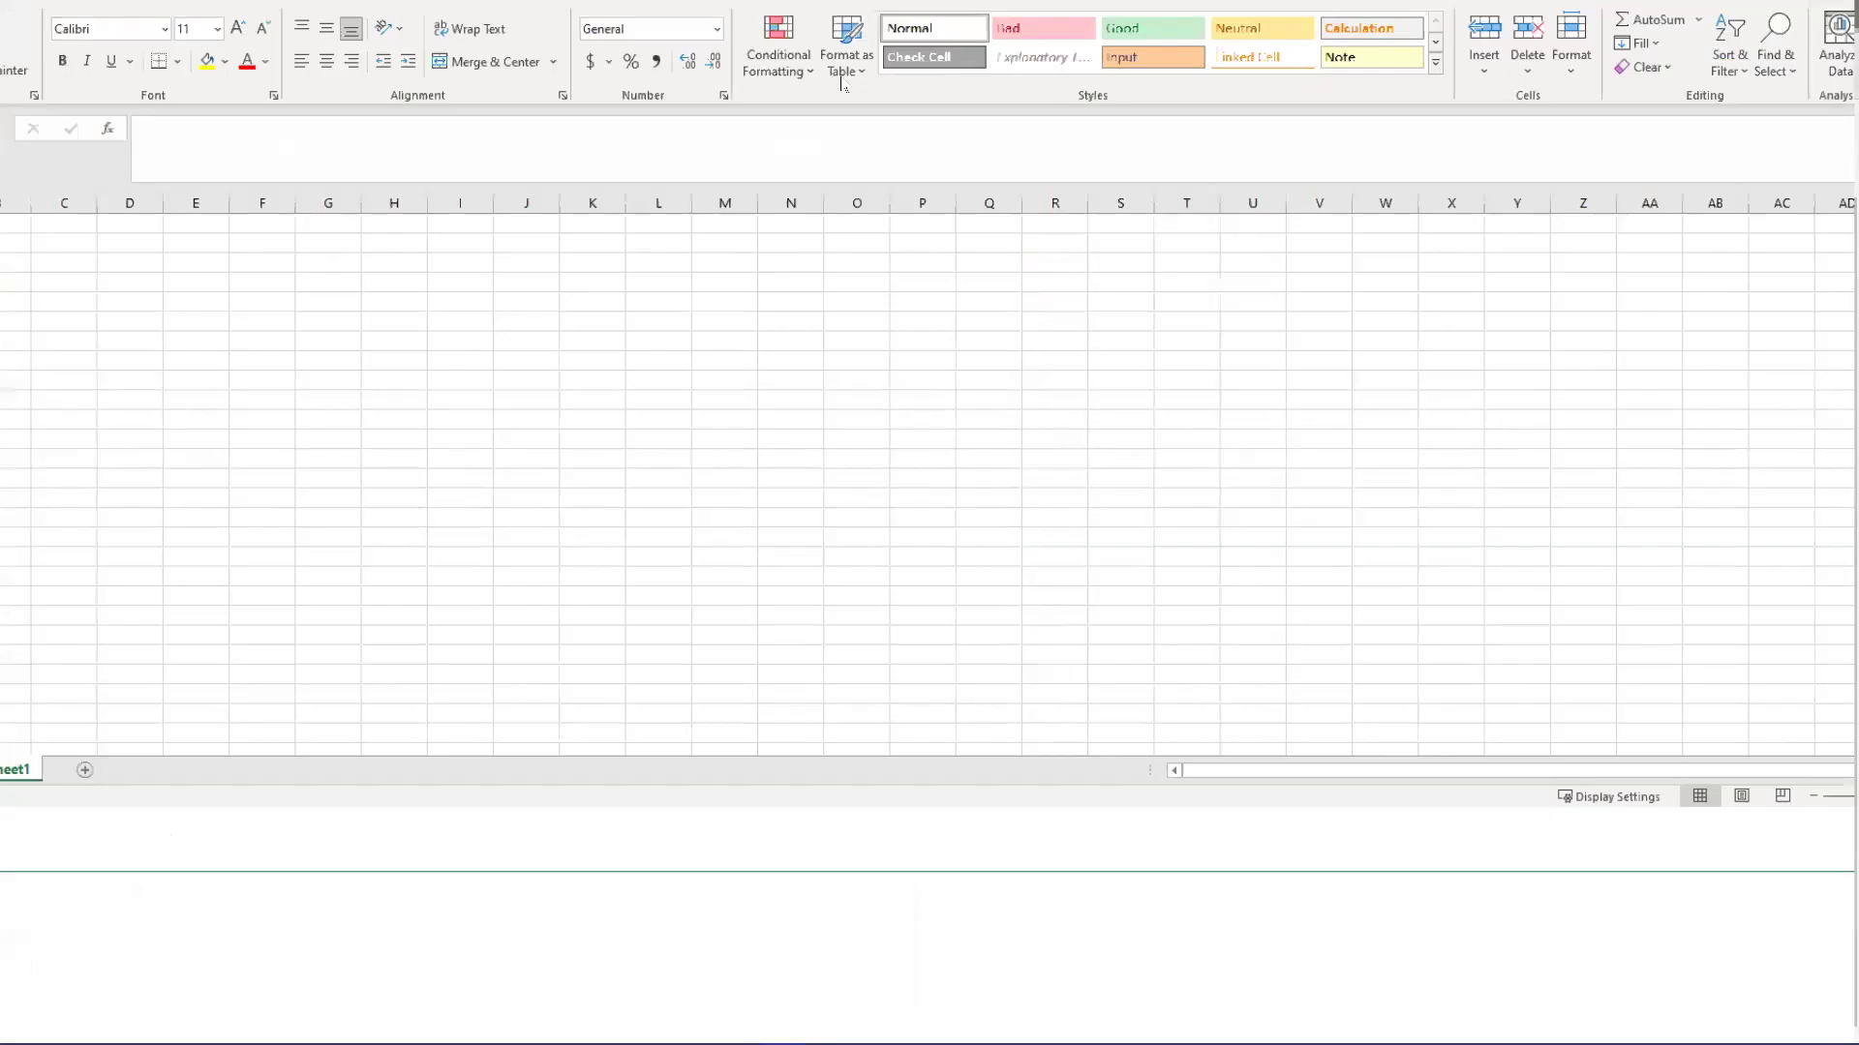
- Start an Excel import via Data > Get Data > From Other Sources > From OData Feed
scroll(794, 472, up, 1)
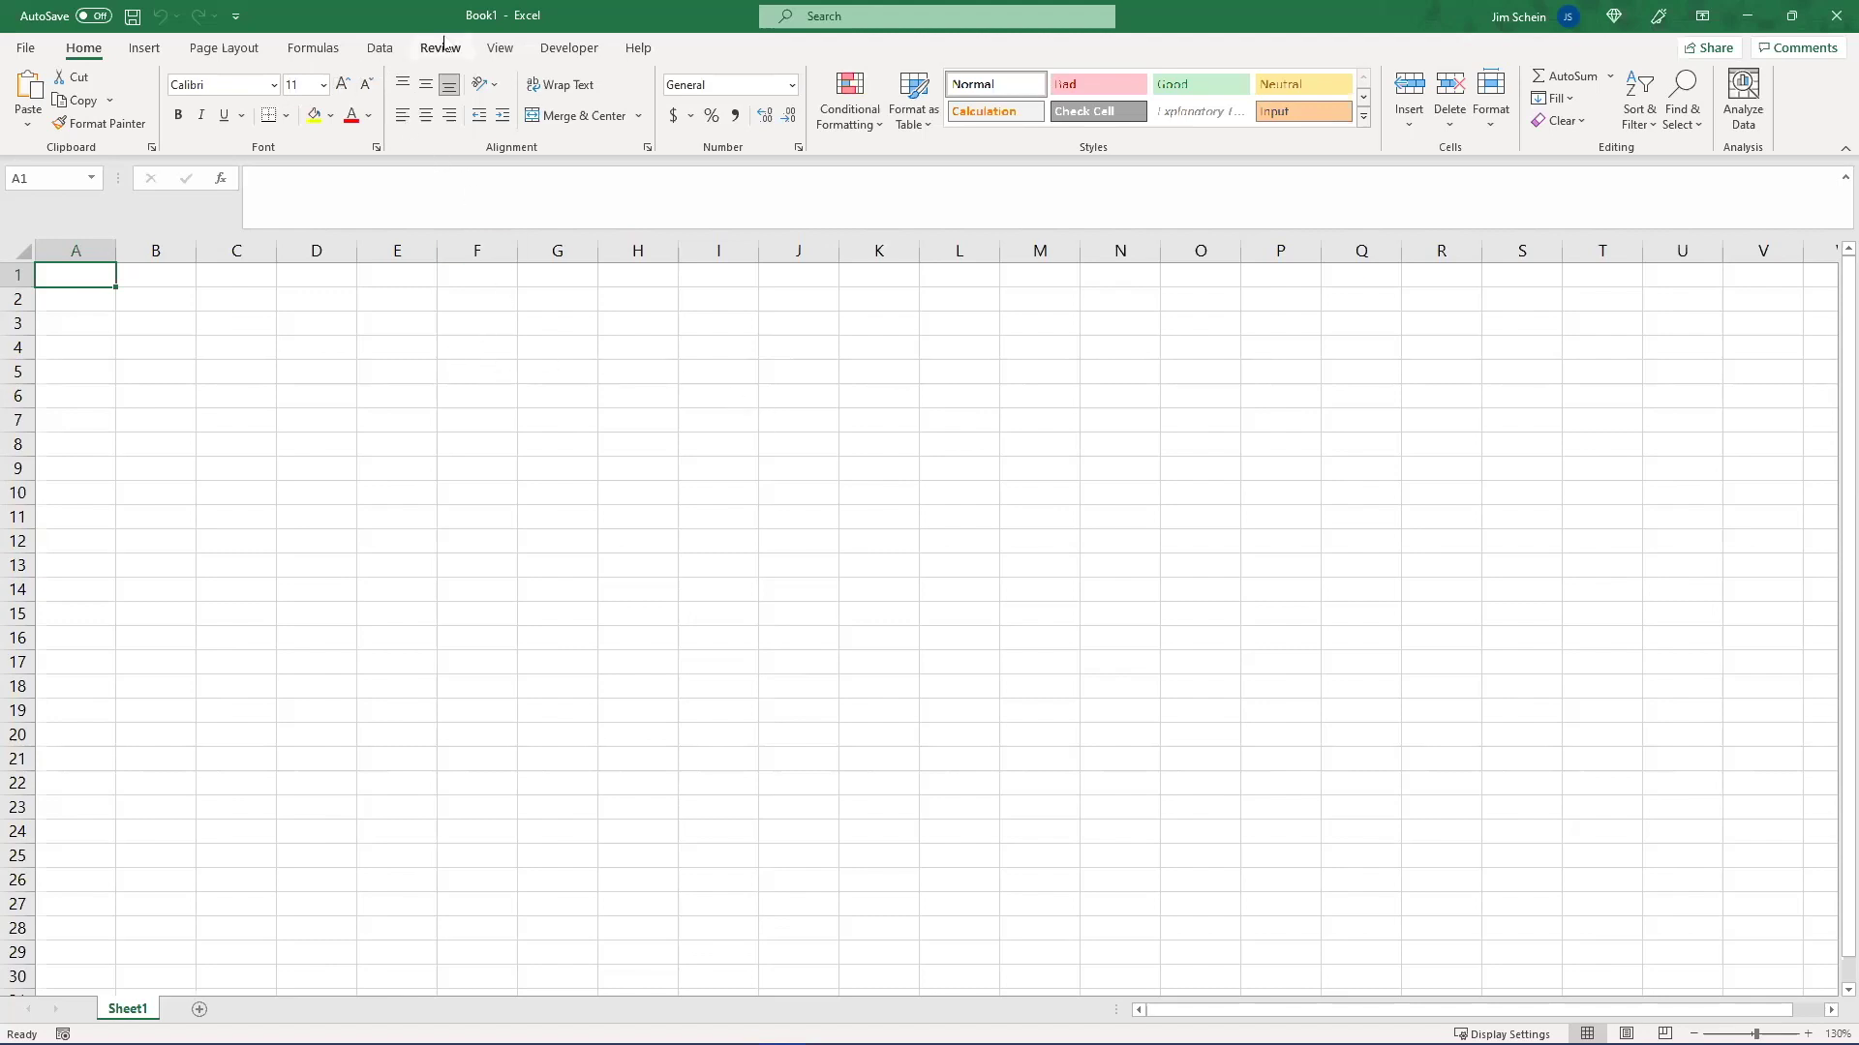
click(380, 50)
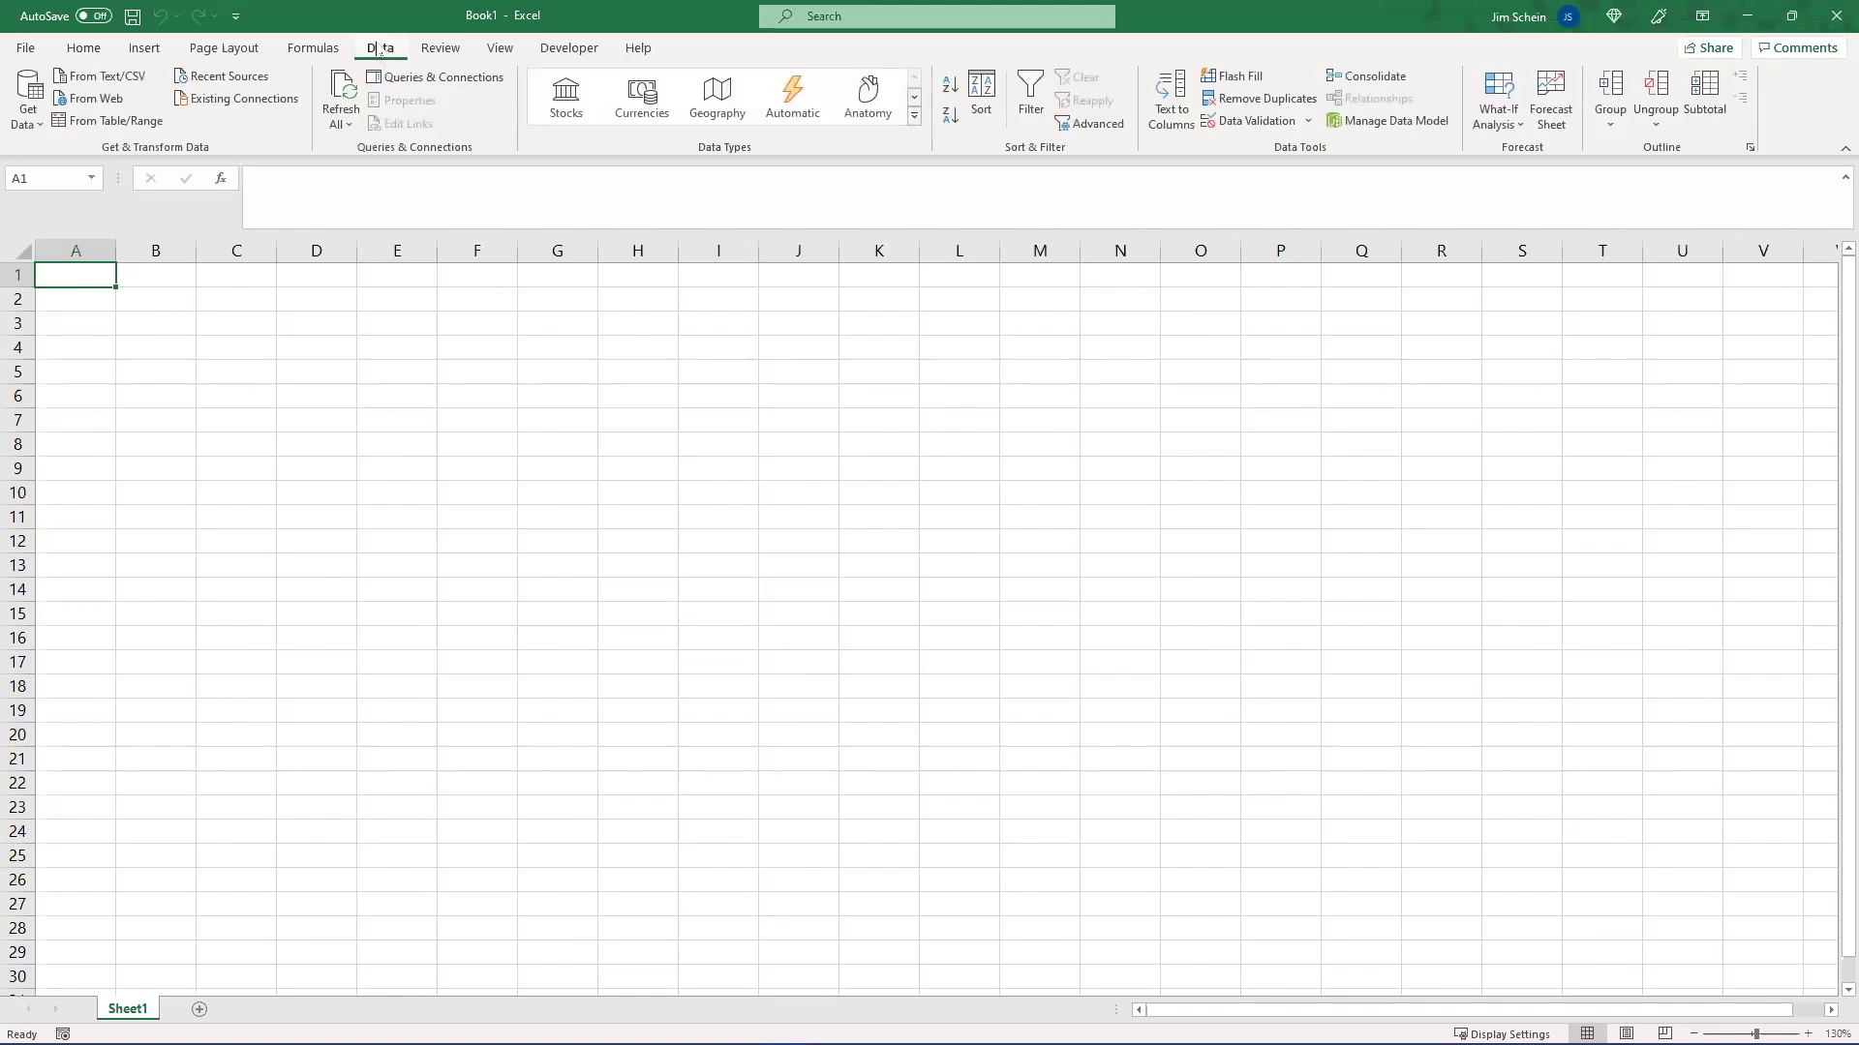
click(32, 114)
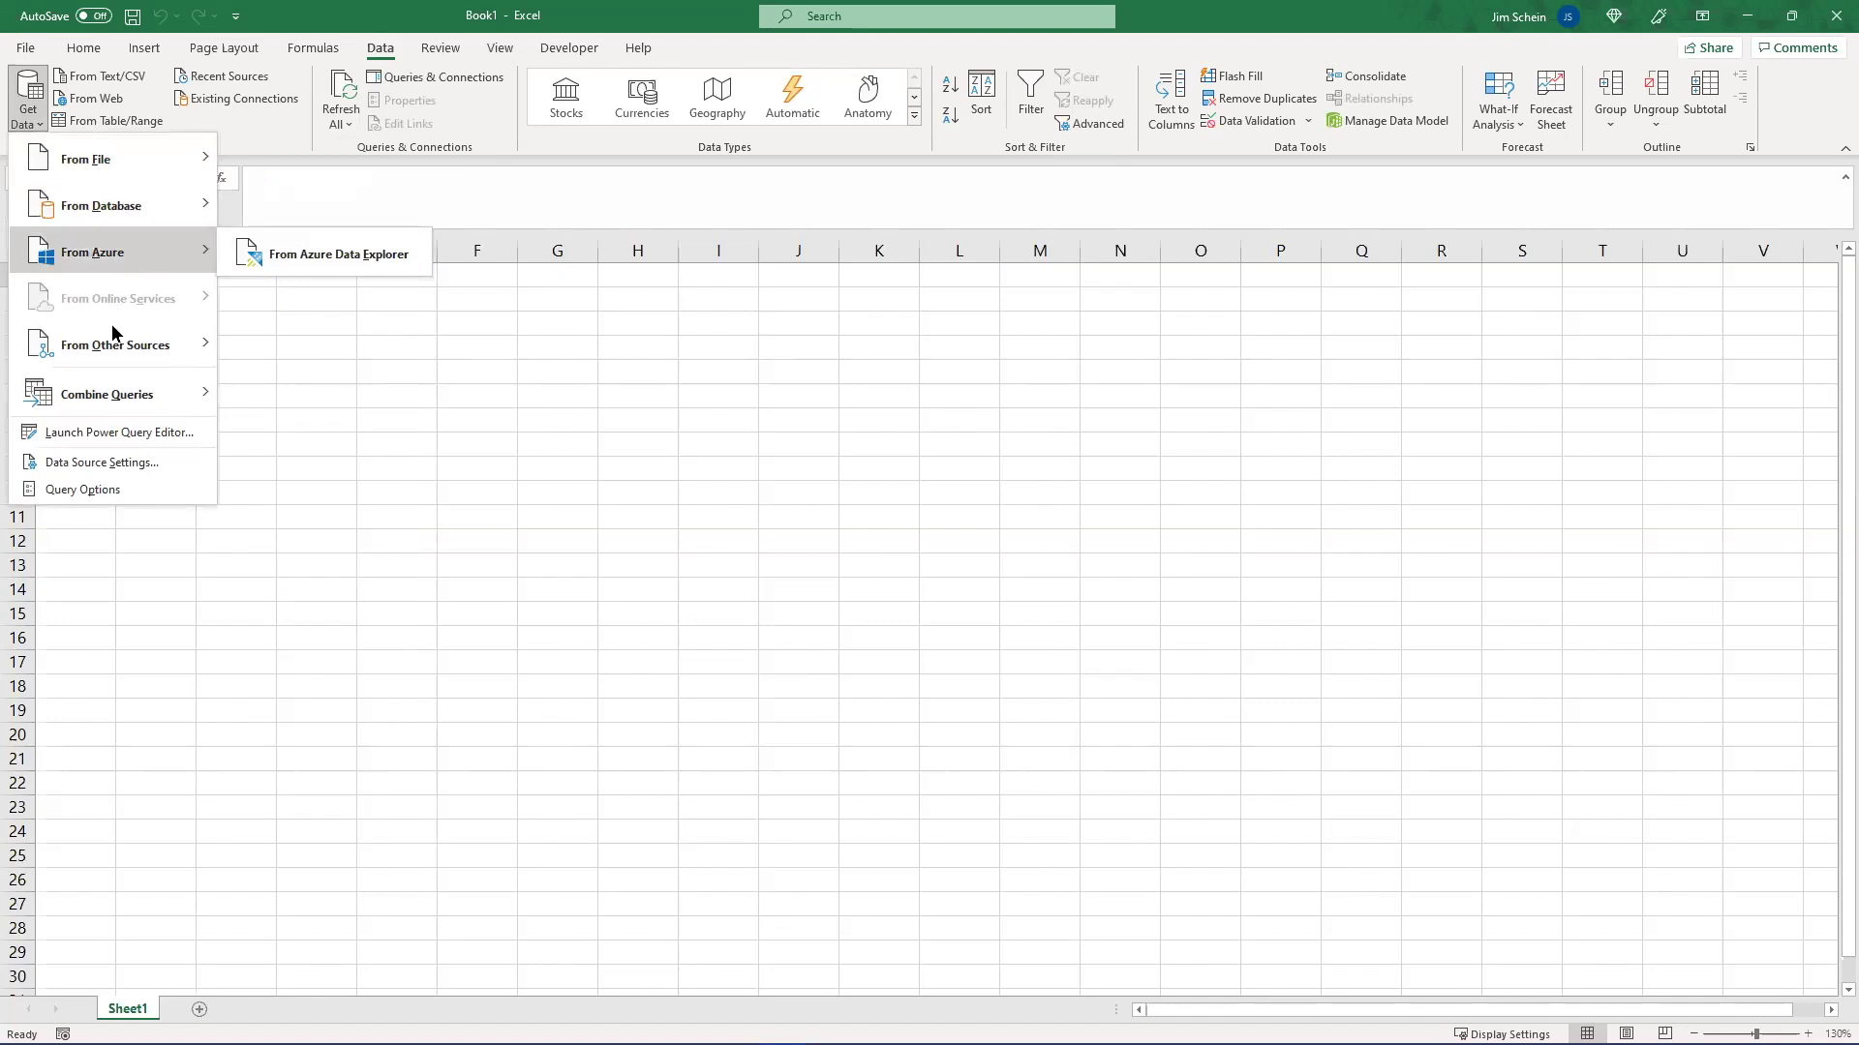
mouse_move(109, 345)
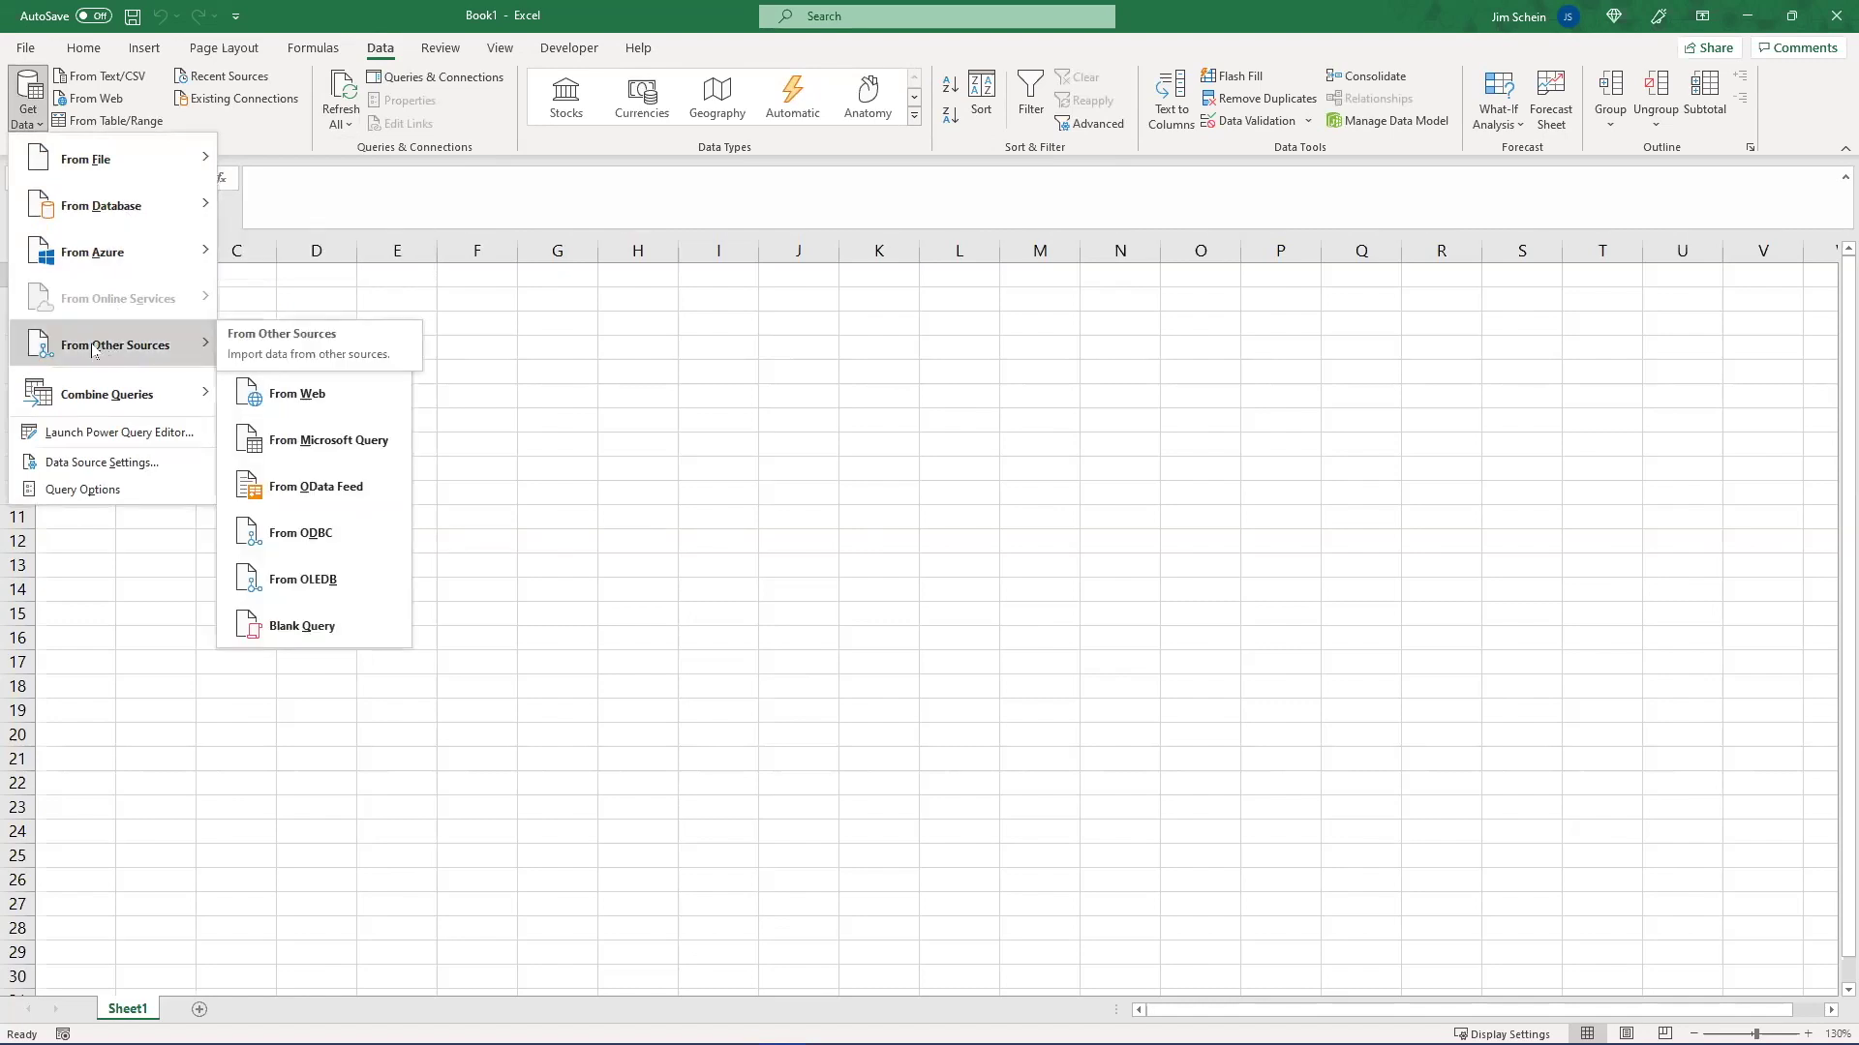
click(379, 494)
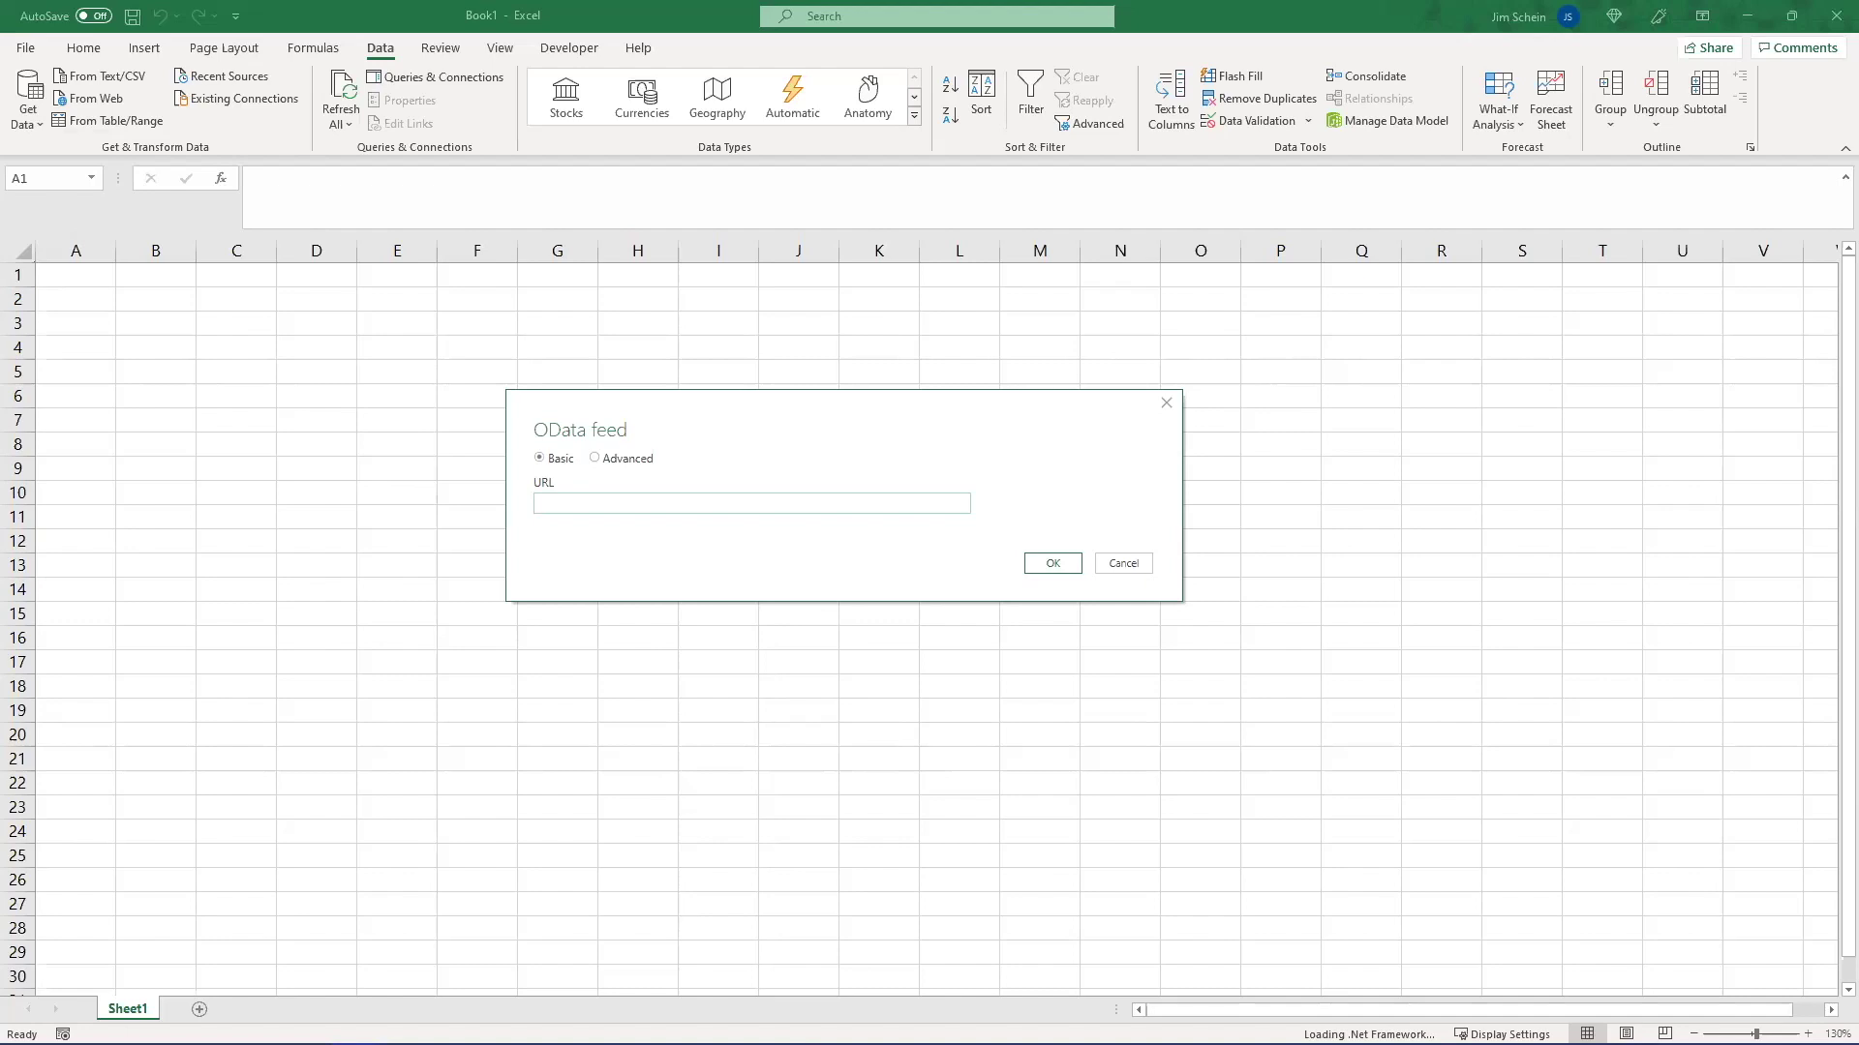
- Paste the OData URL ending in /reports/report155 into the feed dialog, verify it, and confirm
click(830, 503)
text(https://top-step-consulting.app.demo.openair.com/odata/v4/reports/report155)
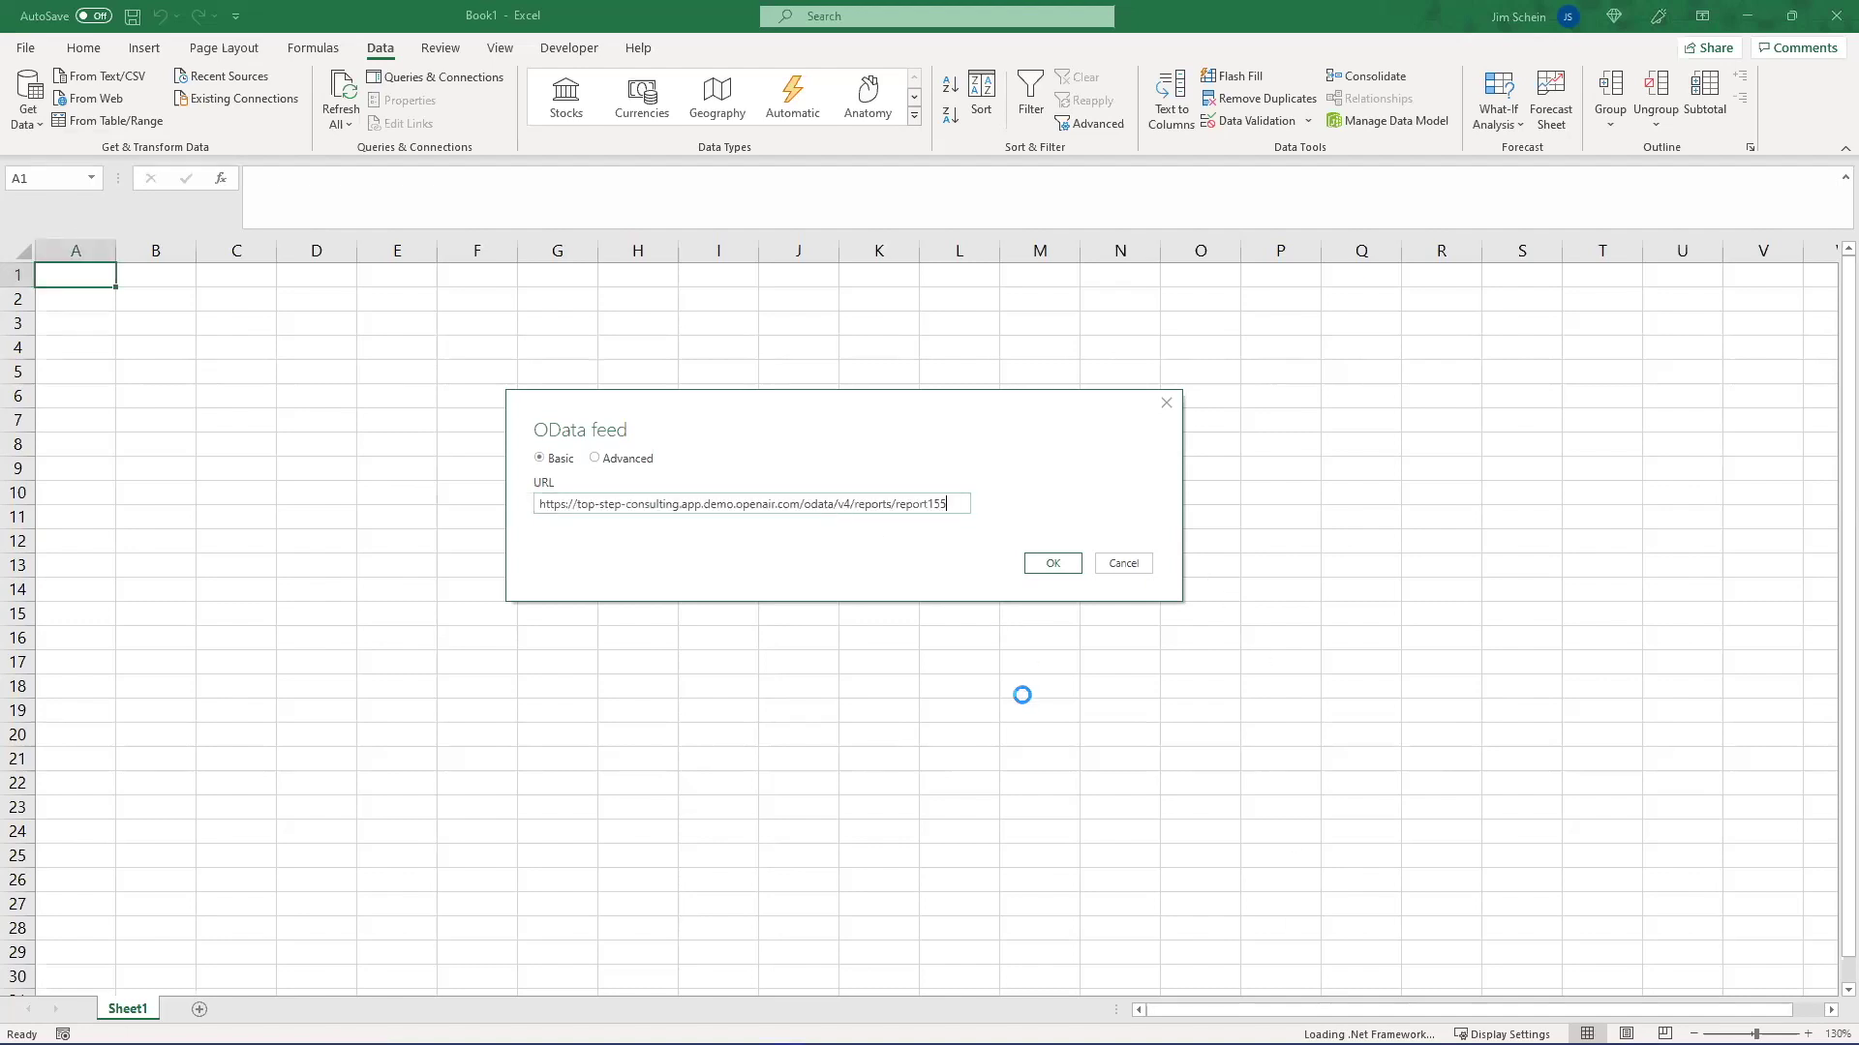
drag(897, 503, 958, 504)
click(957, 503)
click(1057, 563)
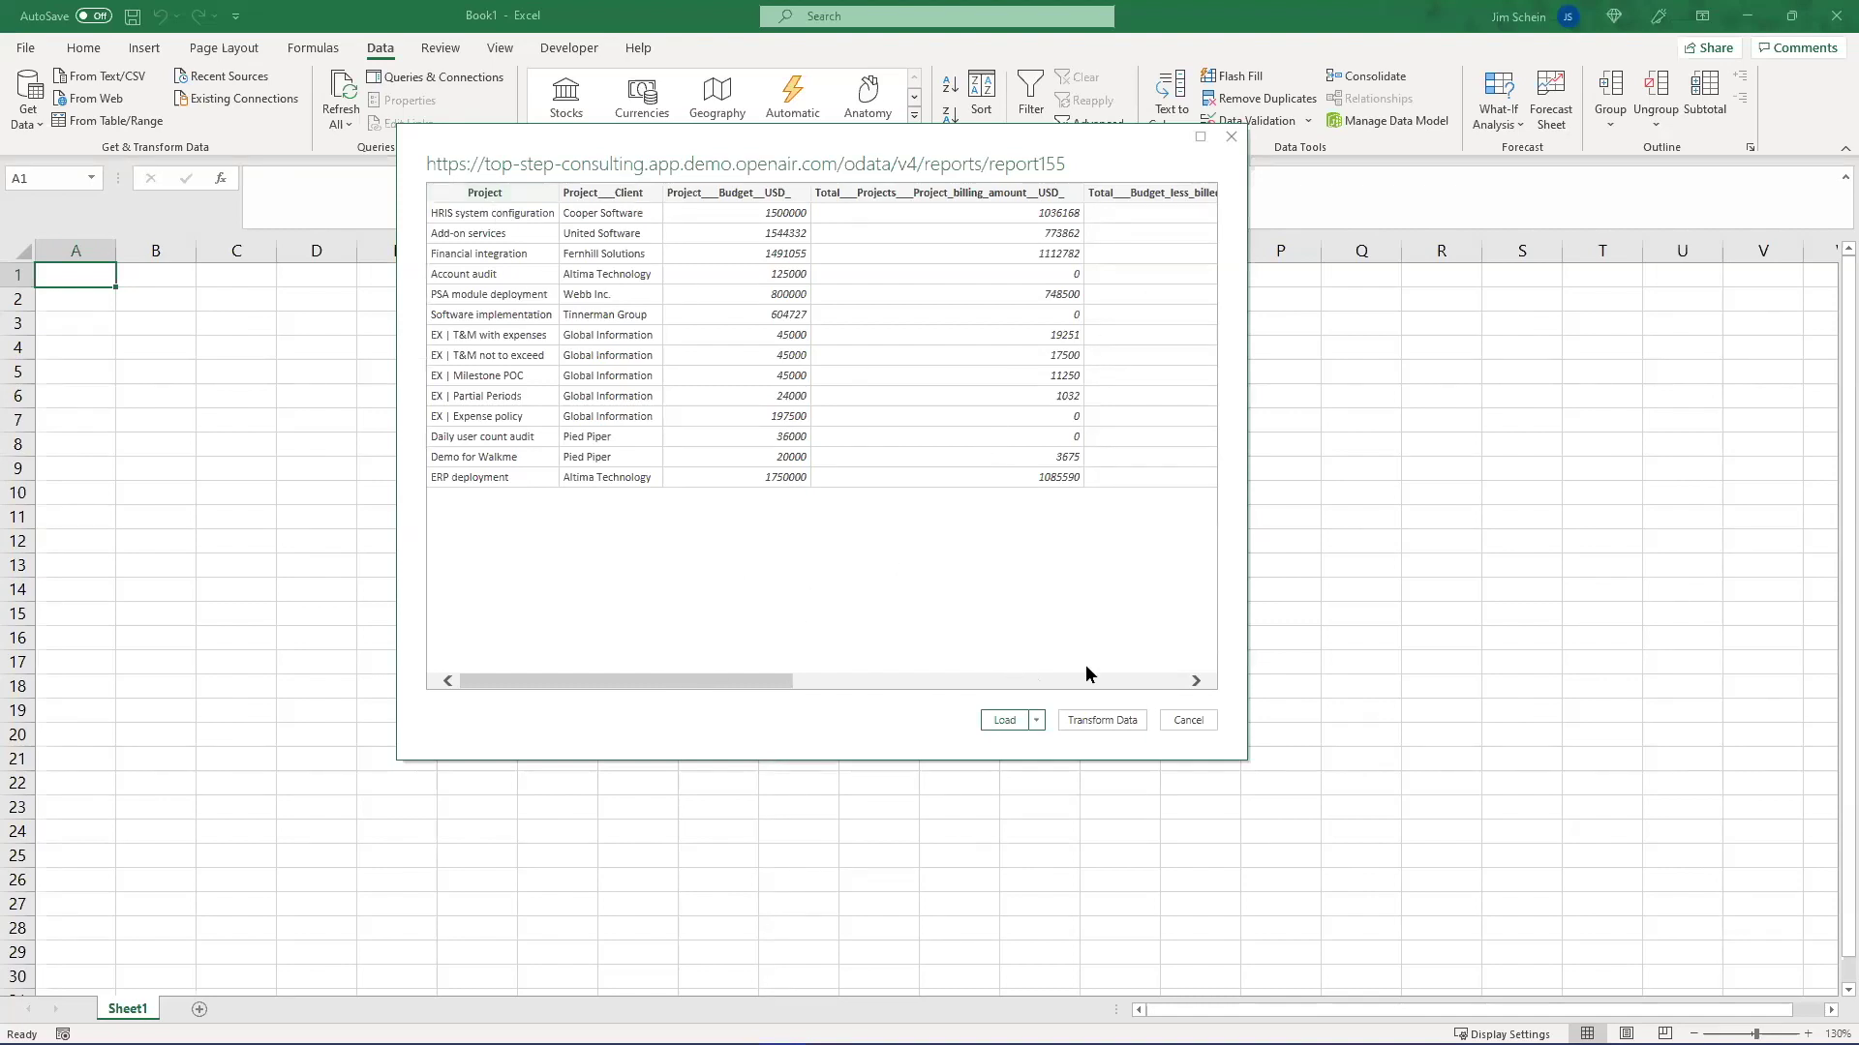
- Load the previewed report155 data into a new Query1 sheet
drag(727, 681, 593, 718)
click(1004, 722)
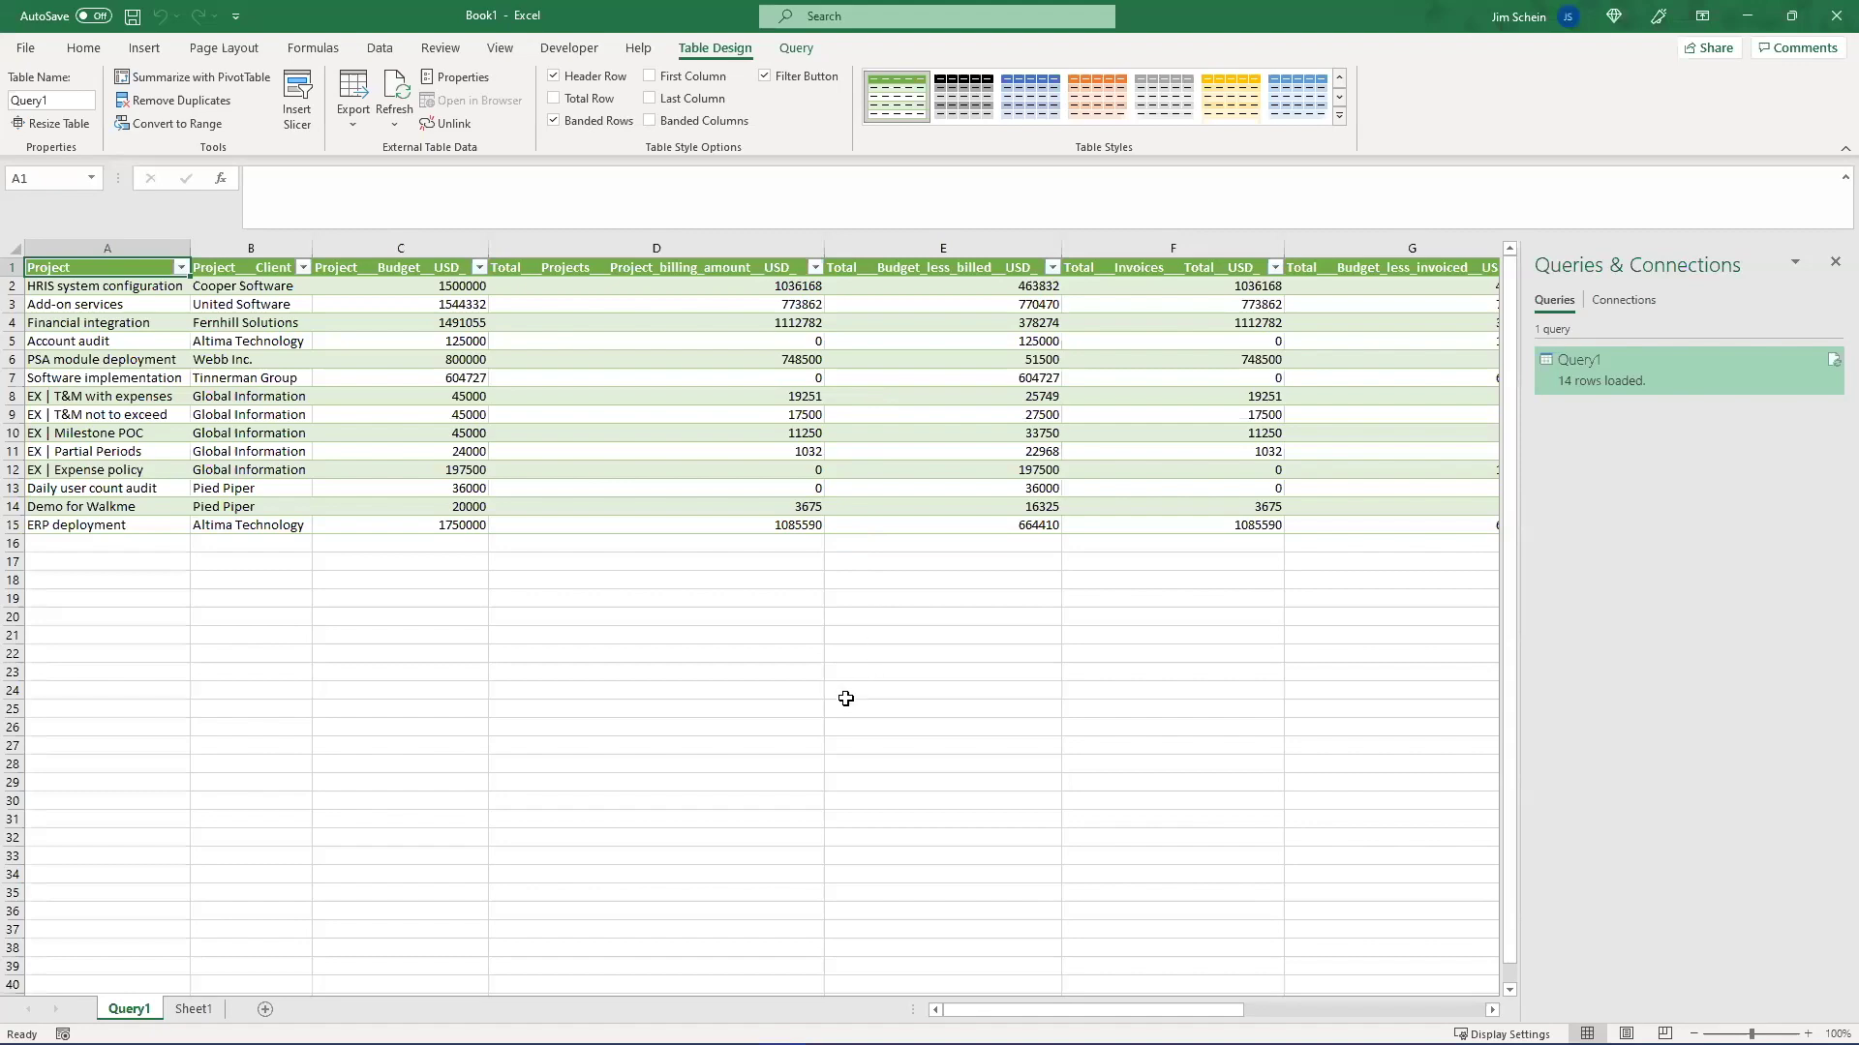
- Close the Queries & Connections pane and select empty cell C16 below the Query1 table
scroll(851, 672, up, 1)
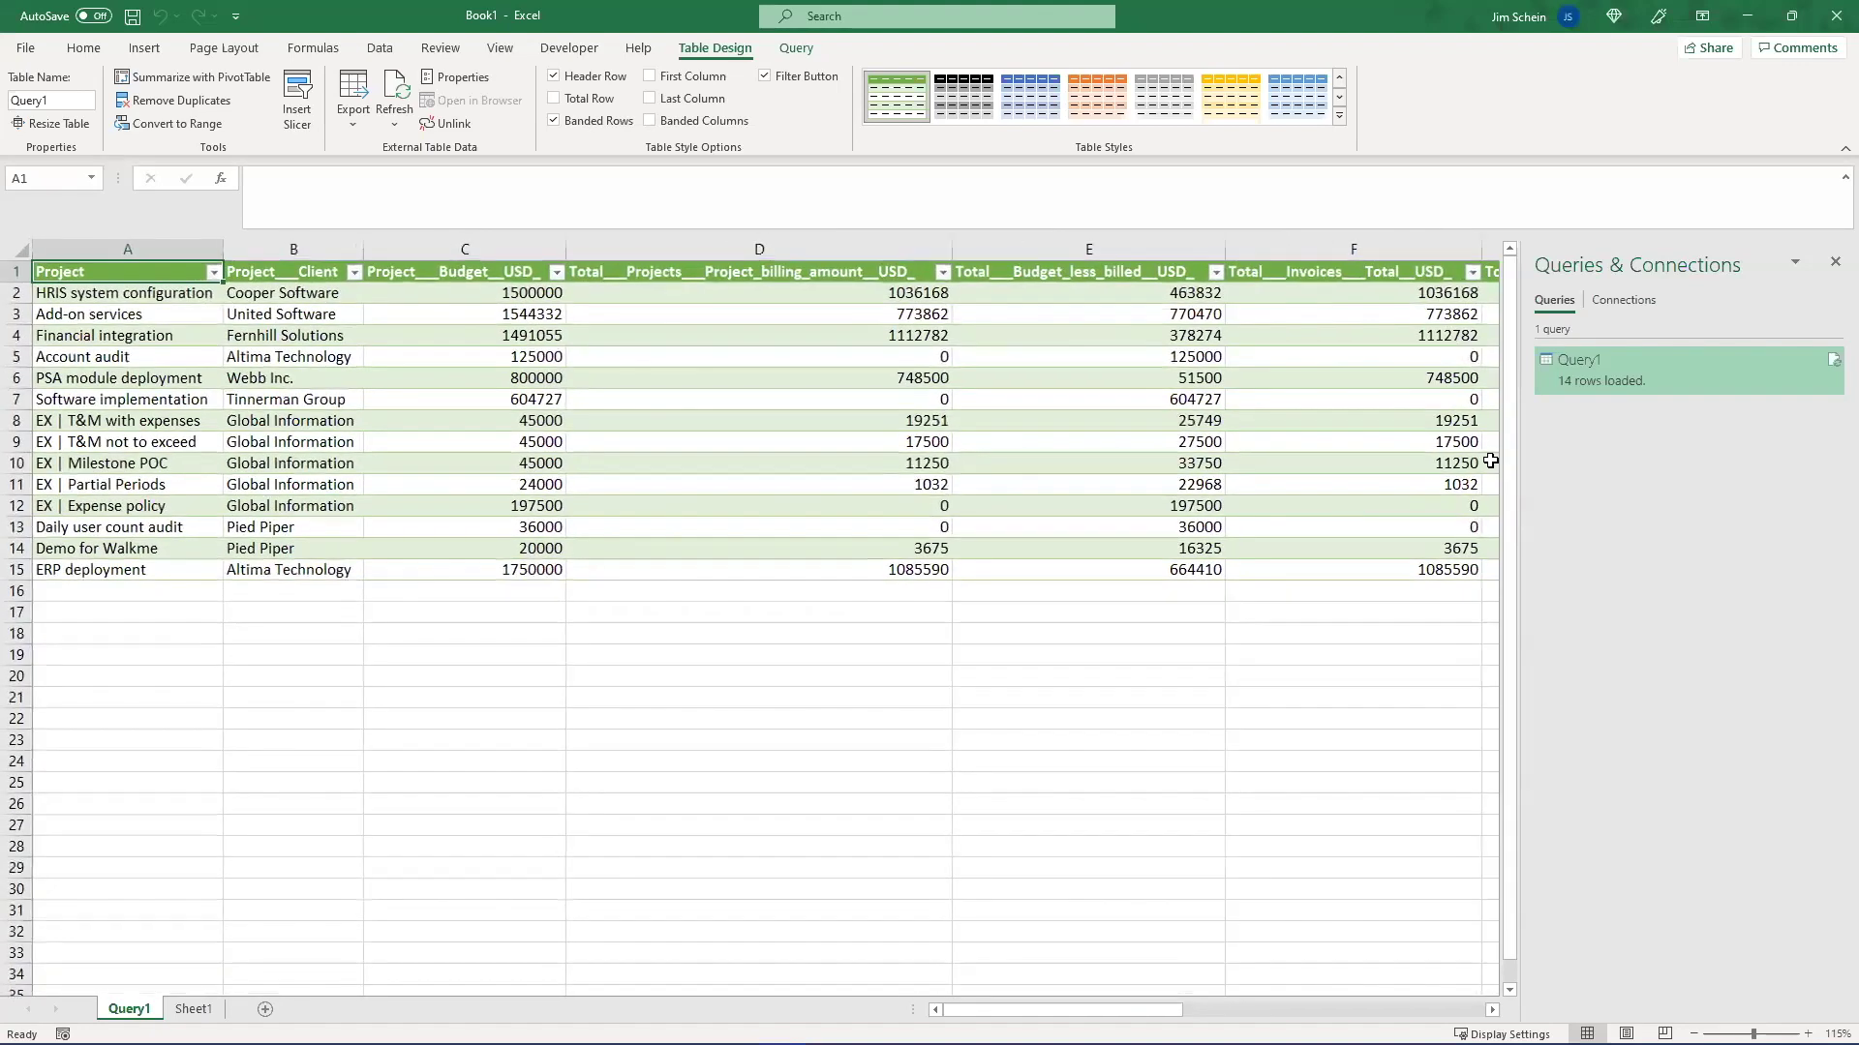
click(1833, 265)
scroll(1087, 552, up, 1)
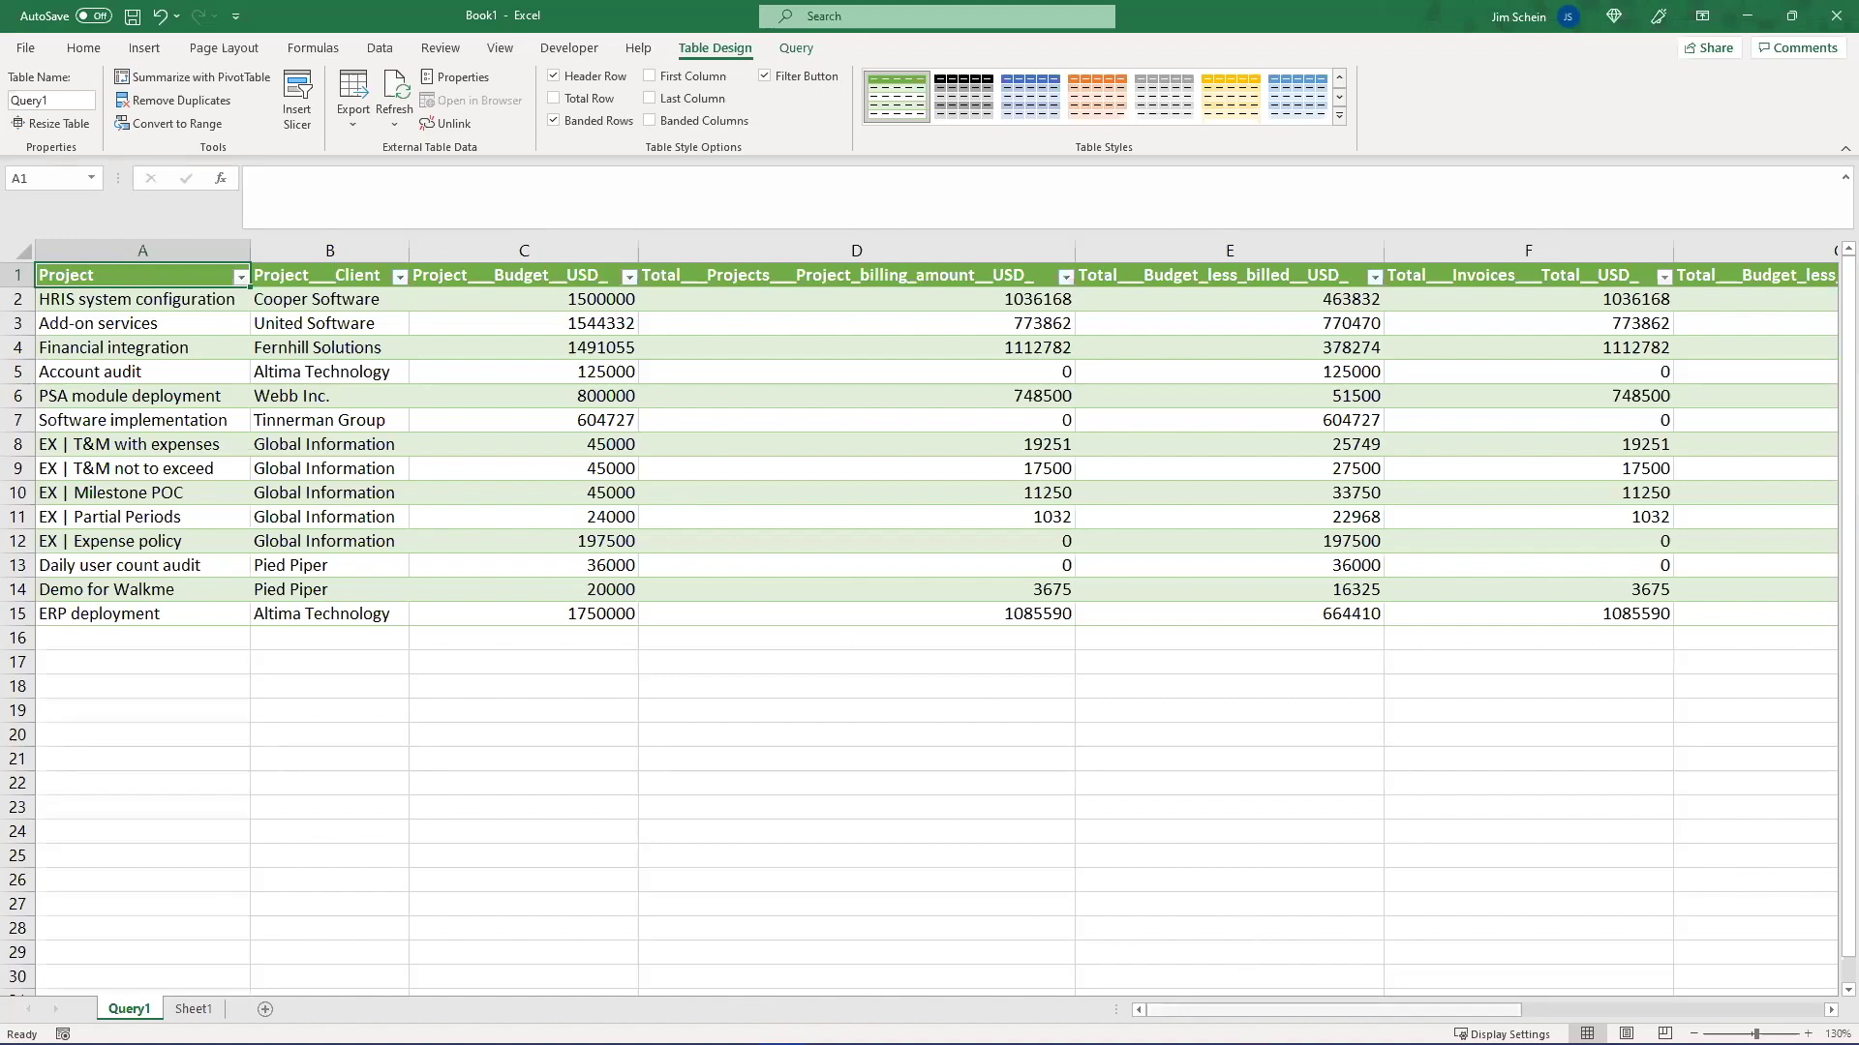
mouse_move(1259, 1010)
mouse_down()
mouse_move(1331, 1010)
mouse_move(1254, 1009)
mouse_up()
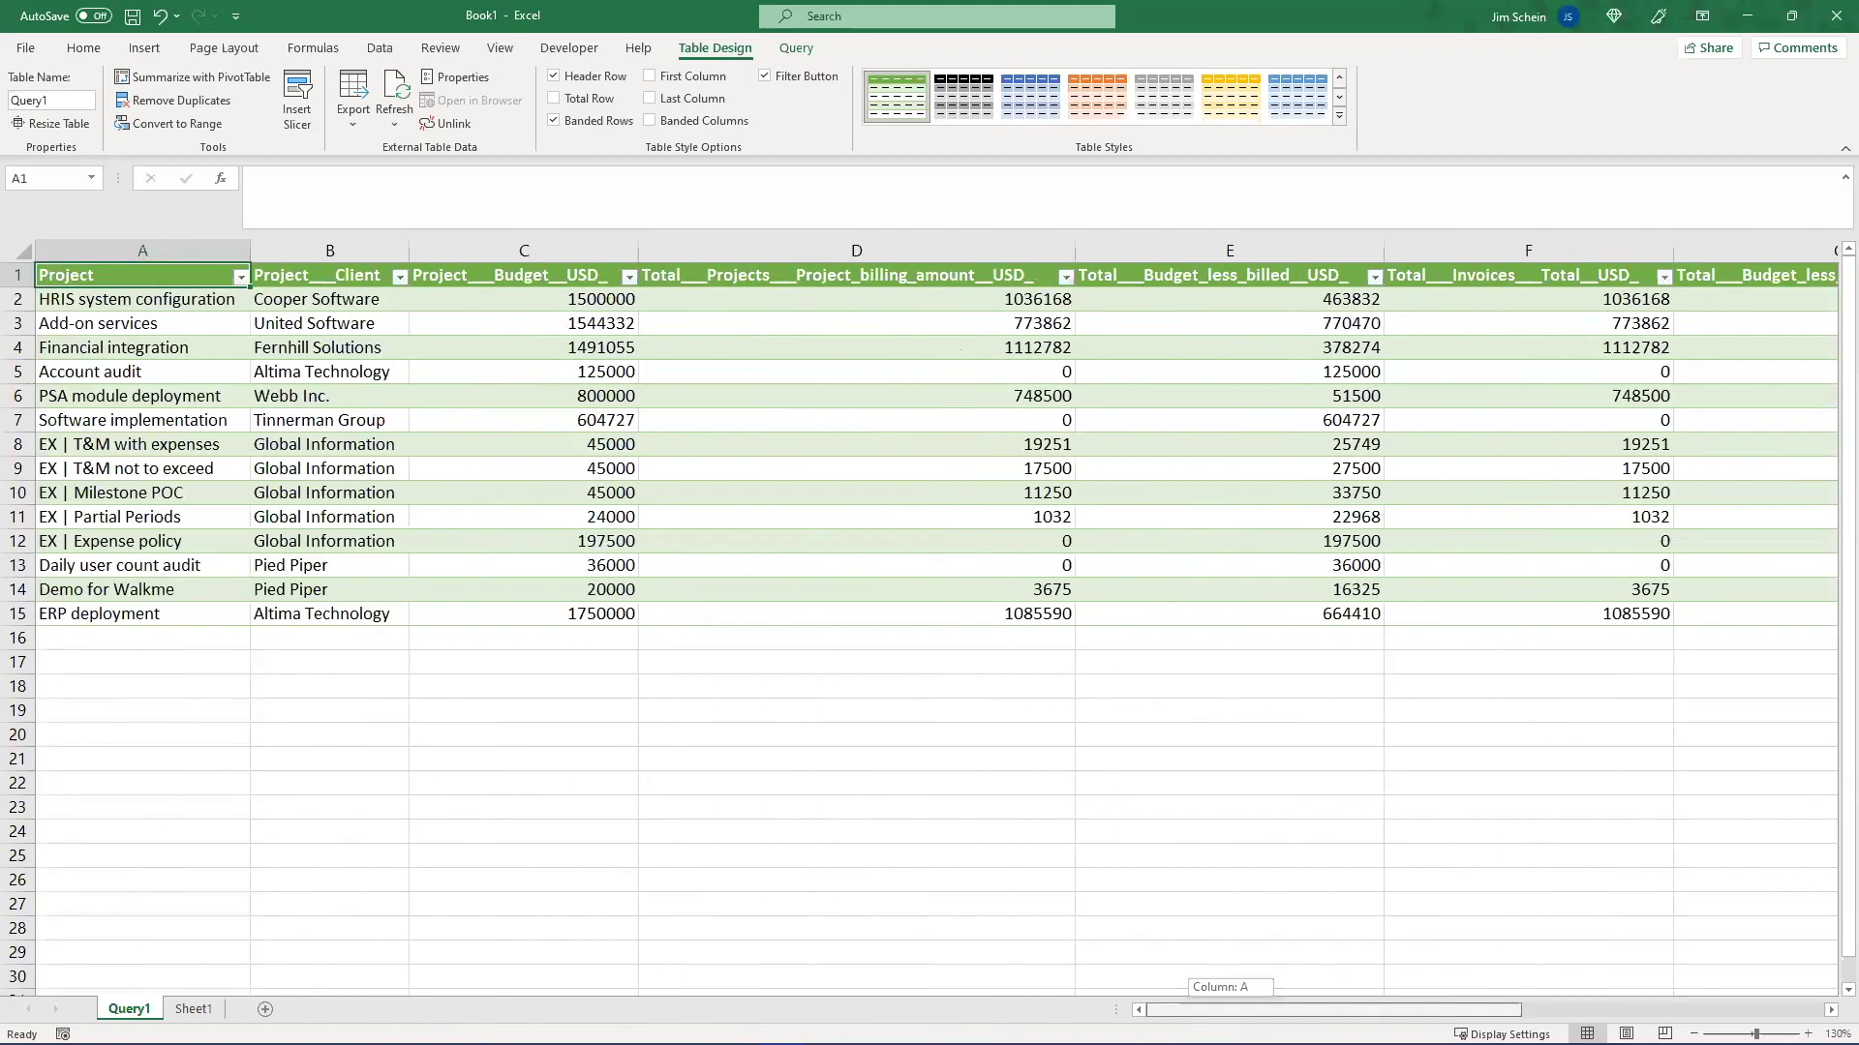
click(572, 646)
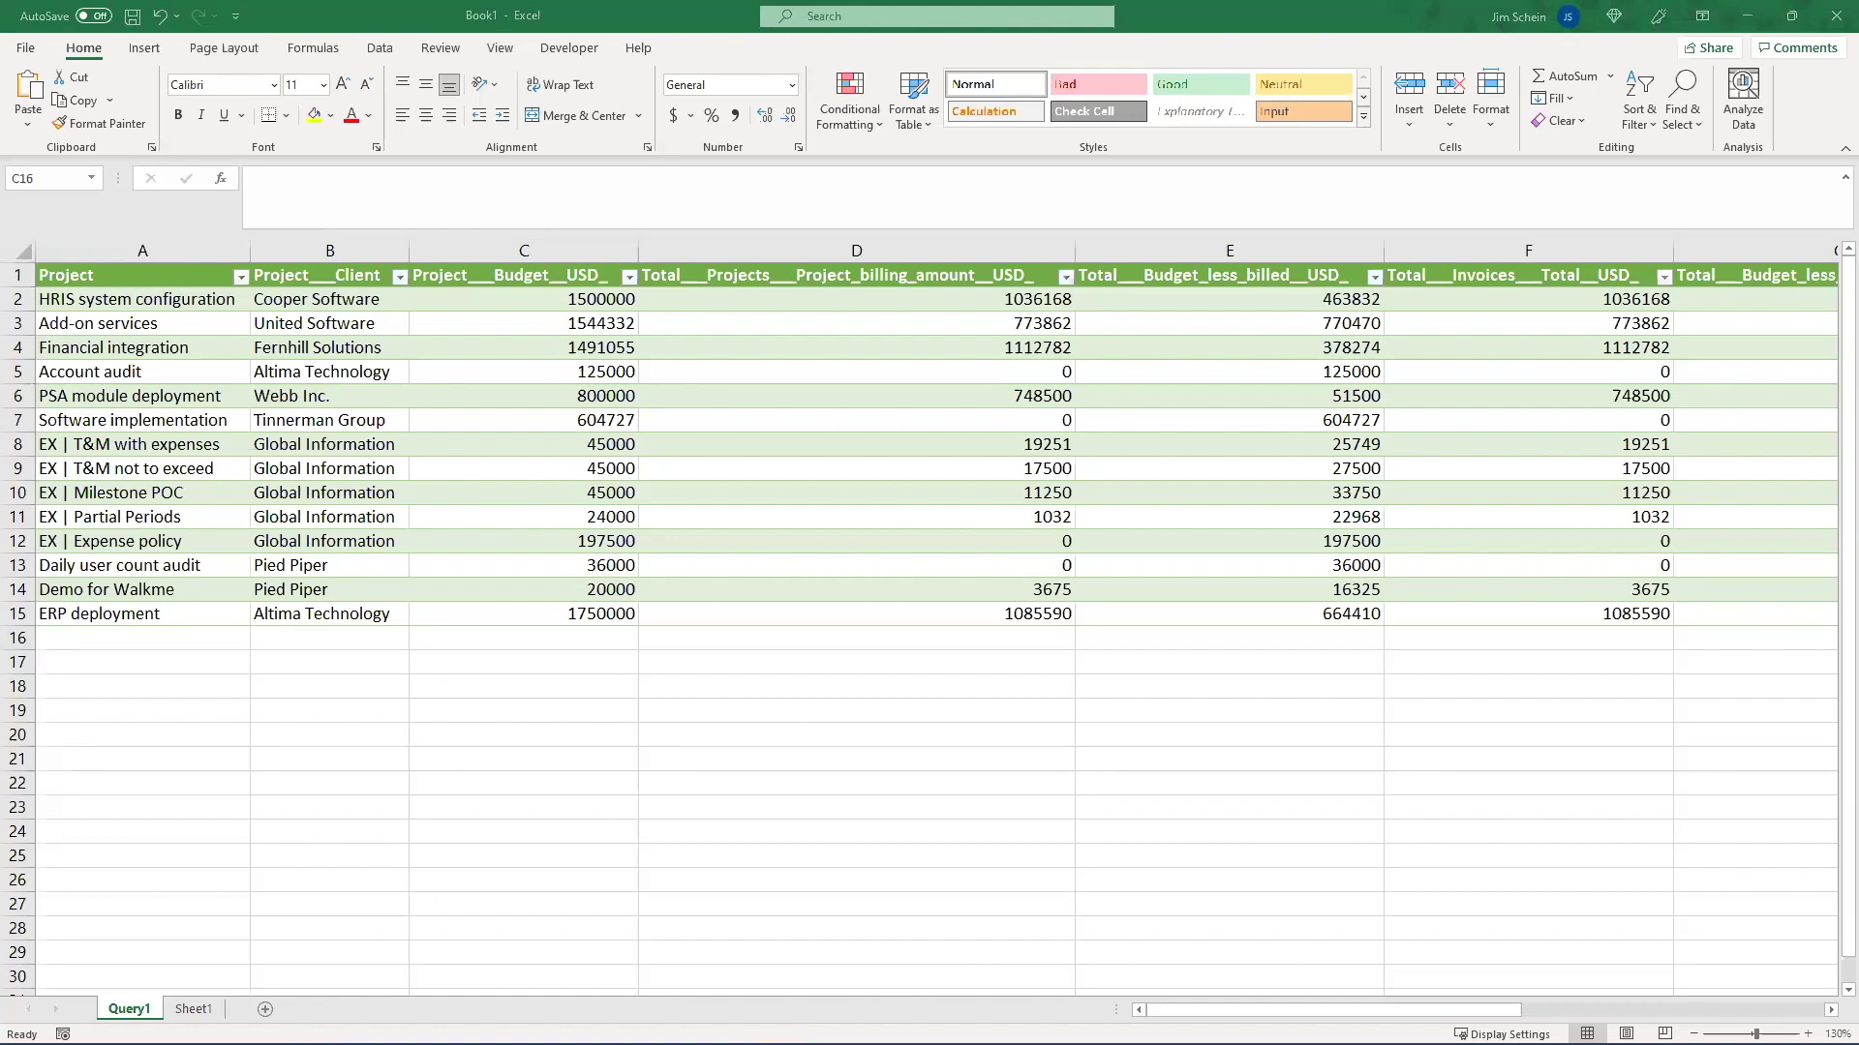
- Switch back to the OpenAir publish status page and bring up the Resources menu
key(alt+Tab)
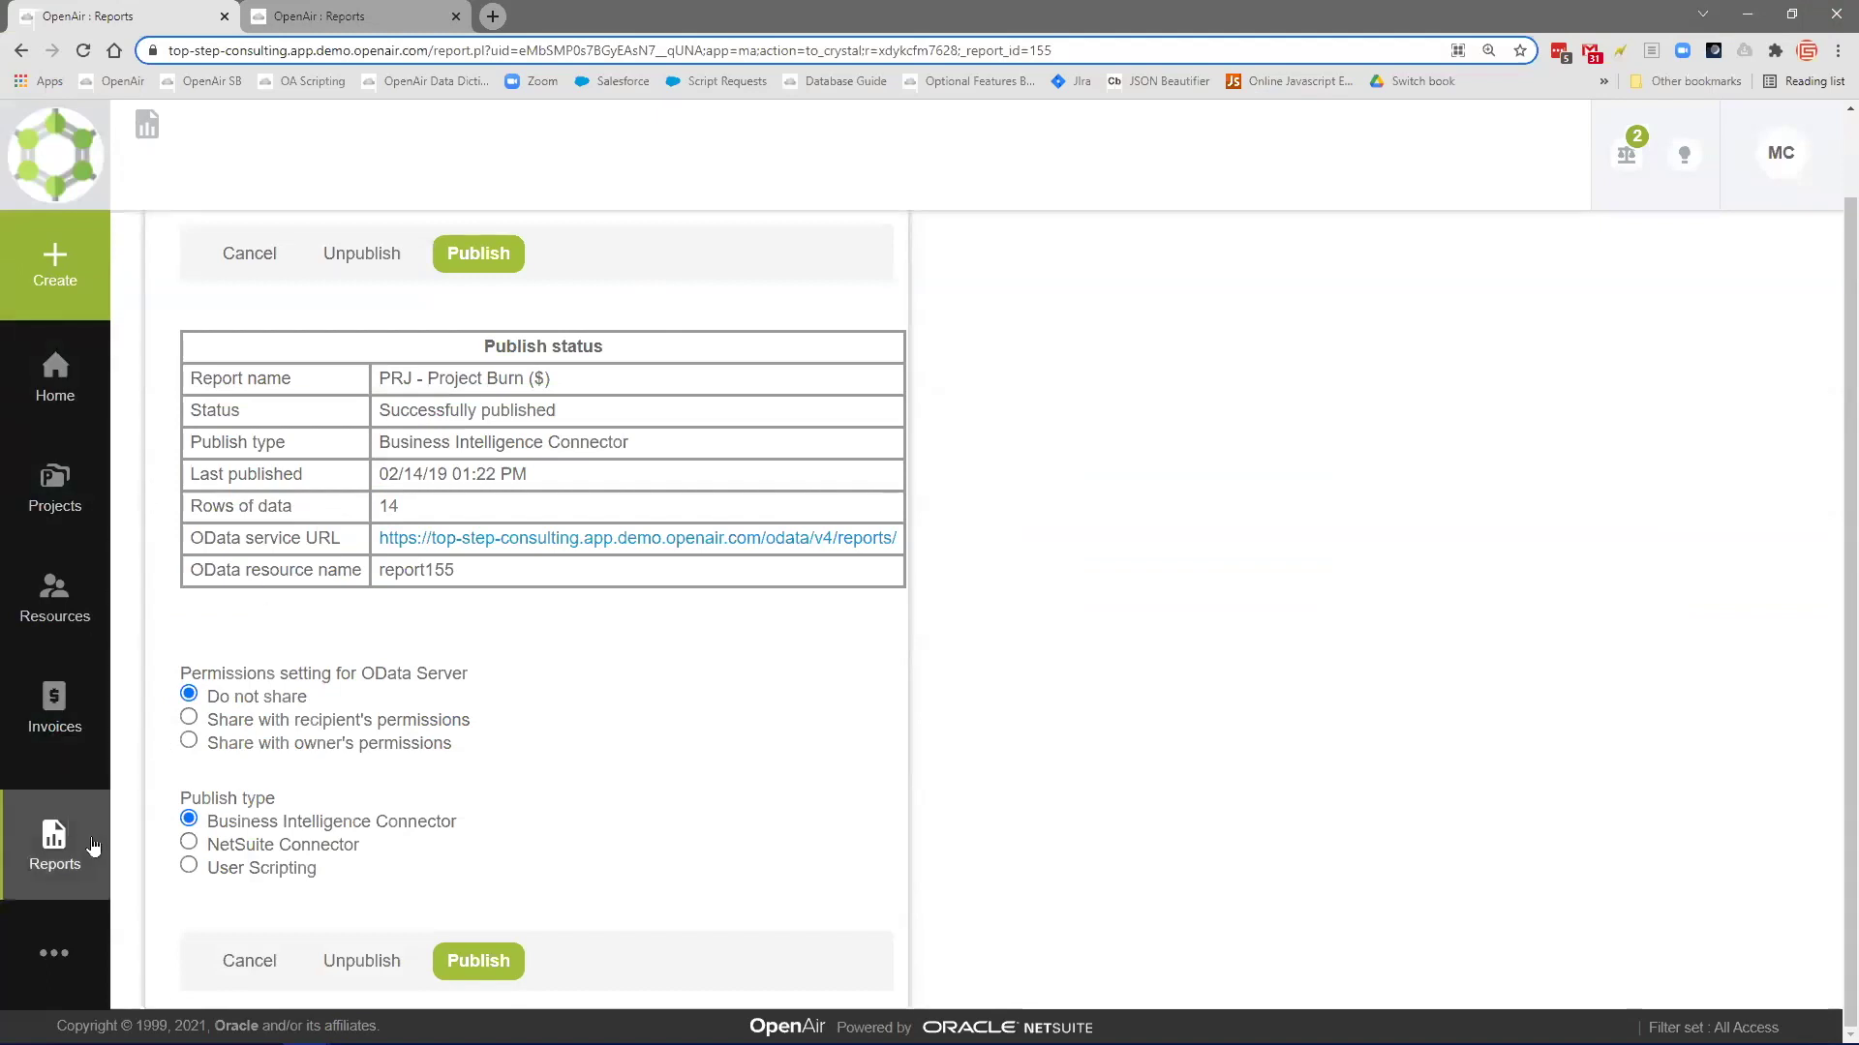
click(77, 607)
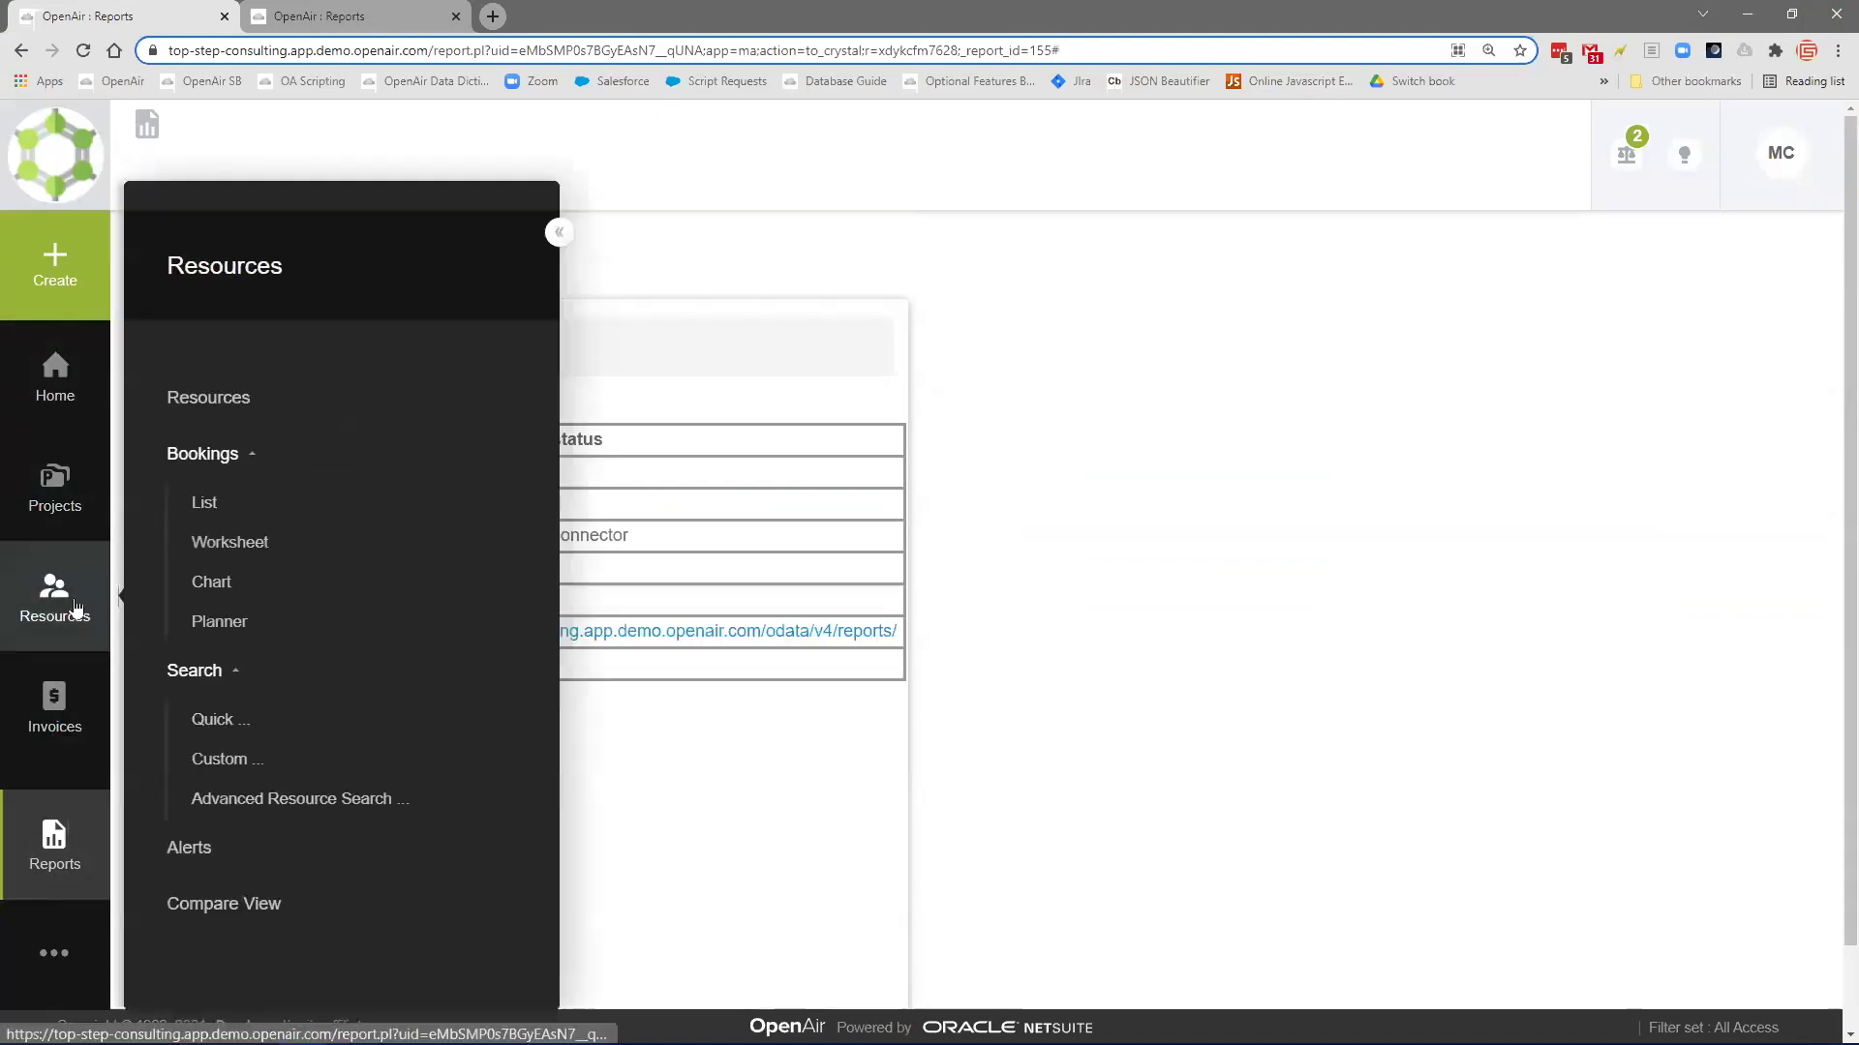
- Open the Bookings list under Resources and review the Altima Technology bookings
click(209, 506)
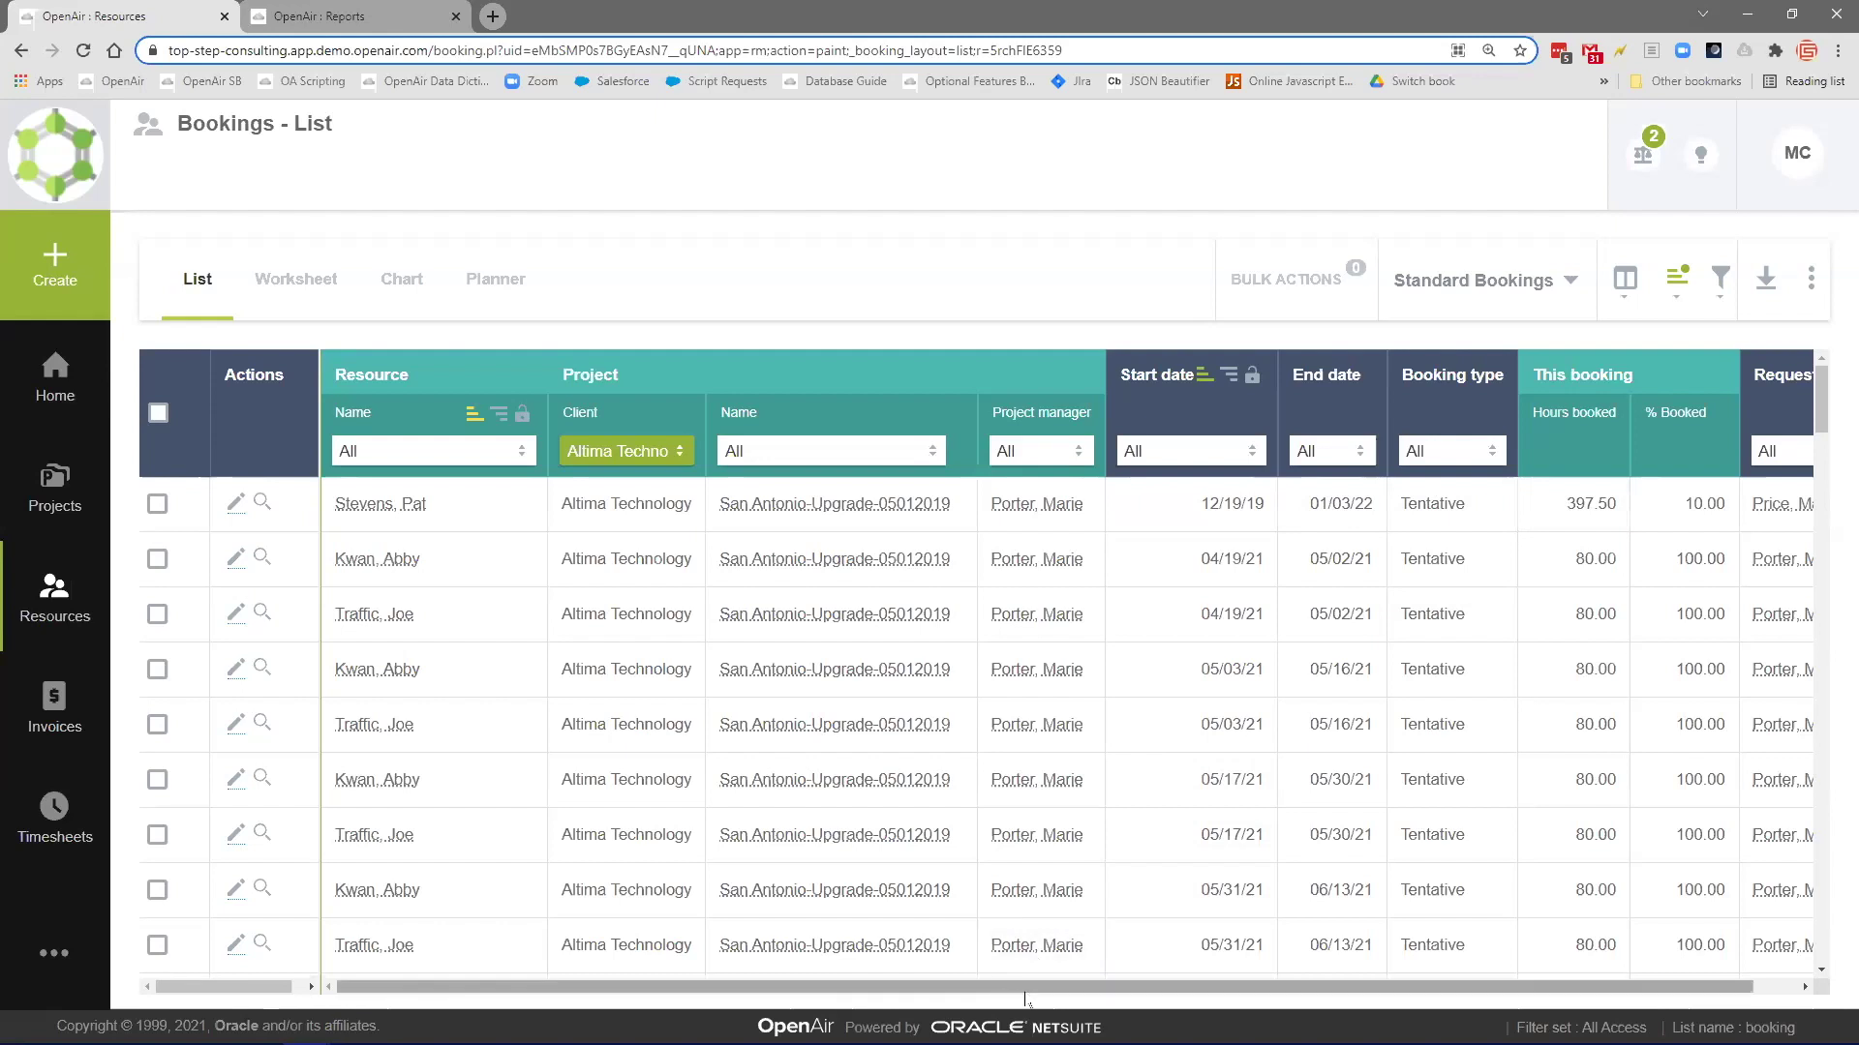
scroll(970, 943, right, 1)
scroll(970, 944, left, 1)
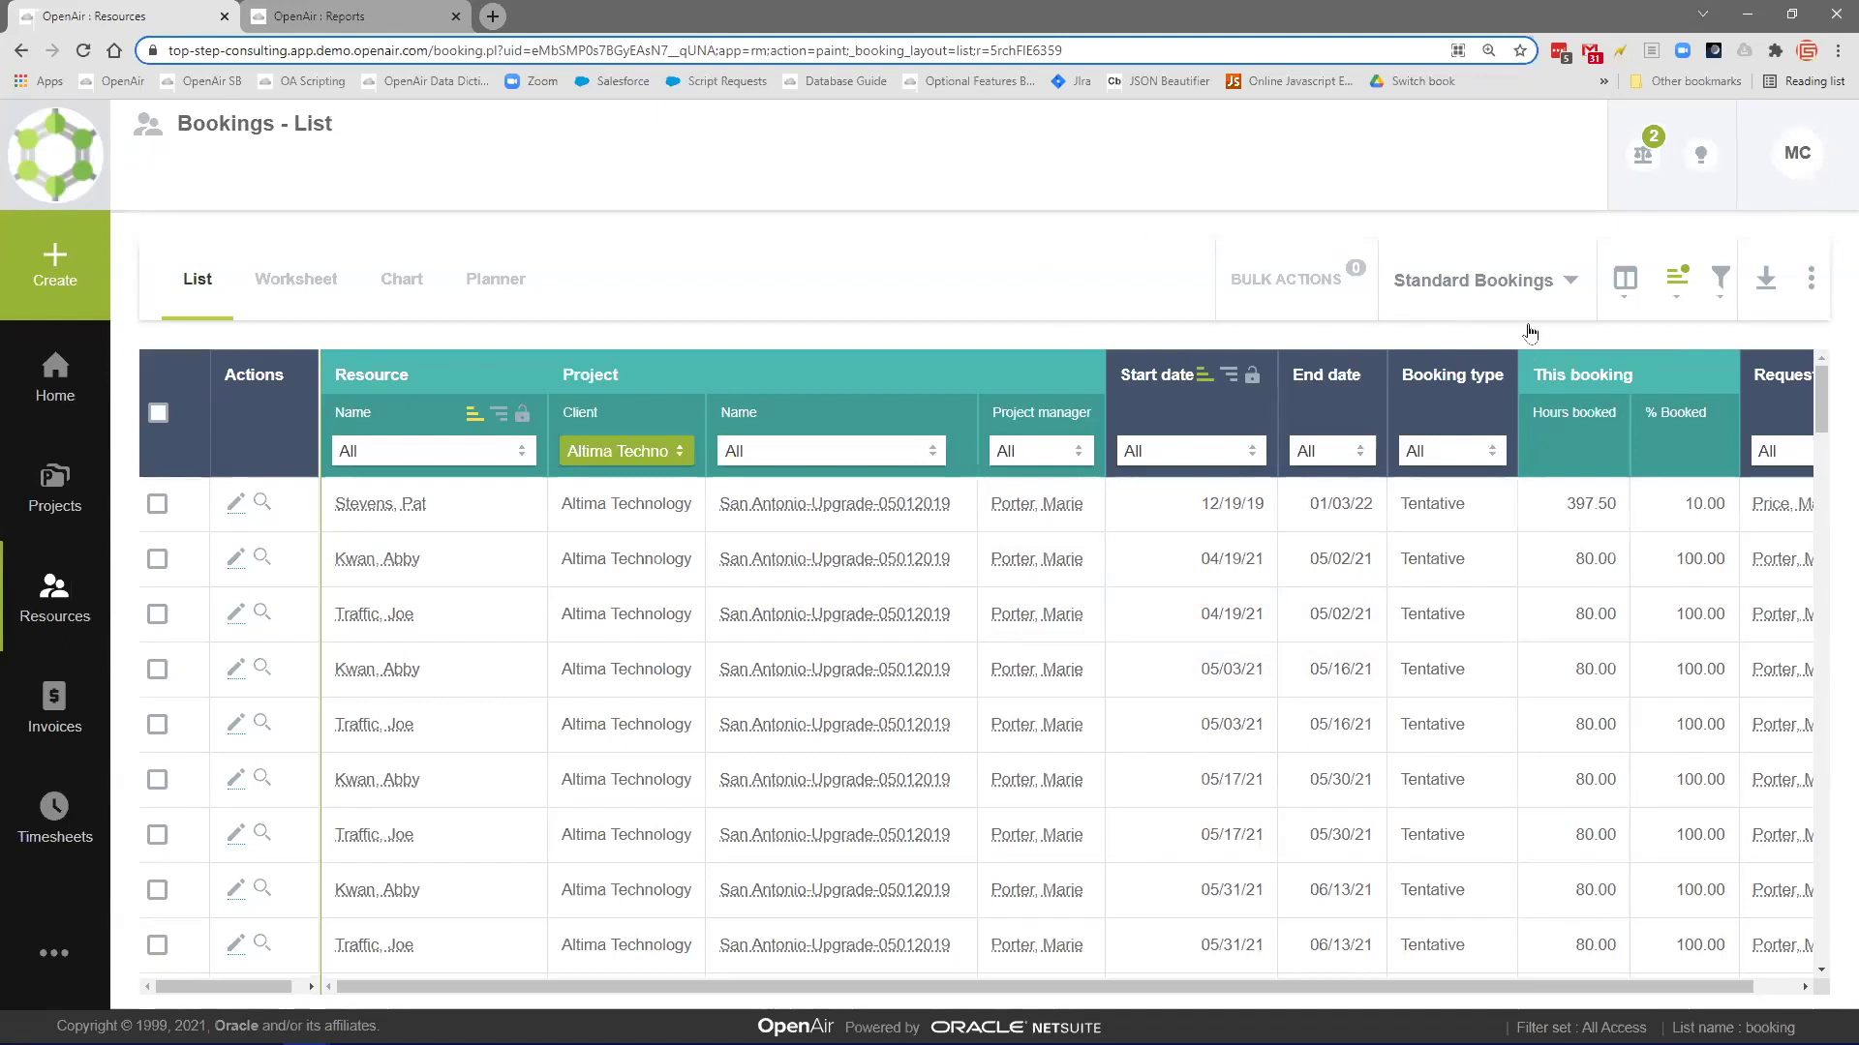
click(1552, 281)
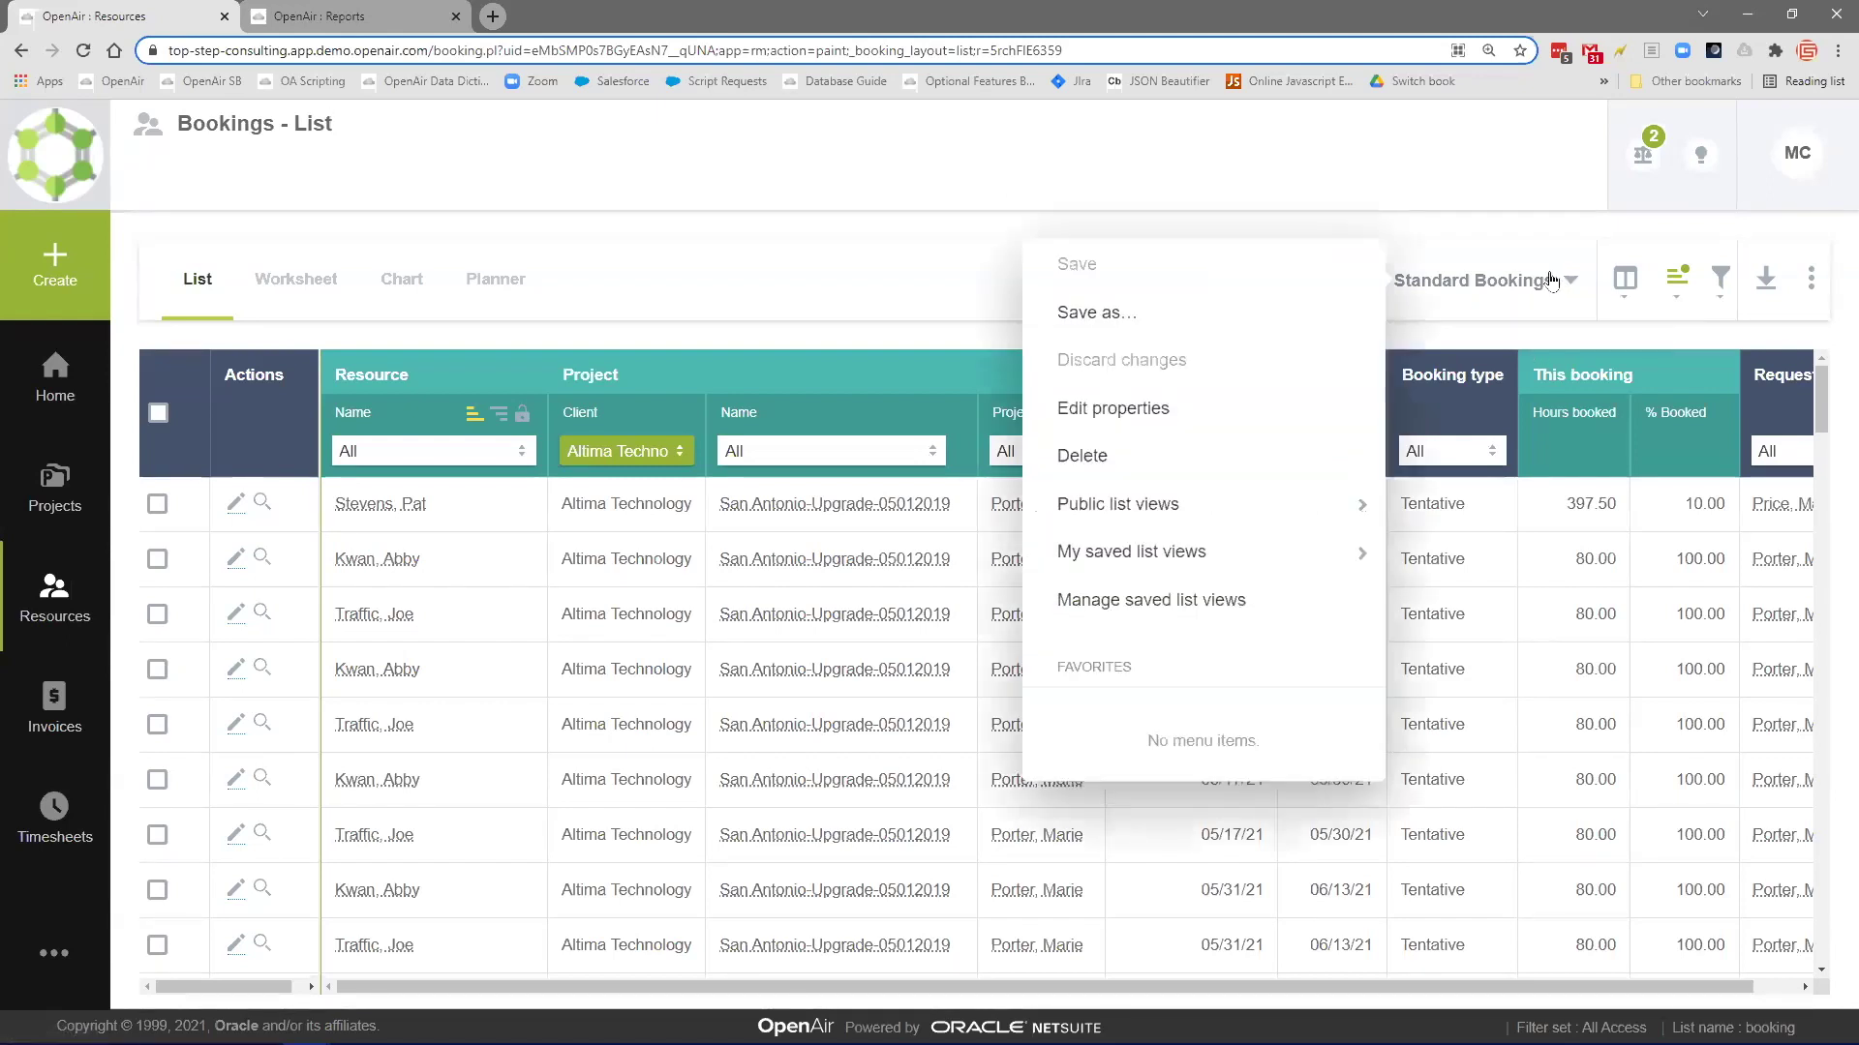
click(1133, 397)
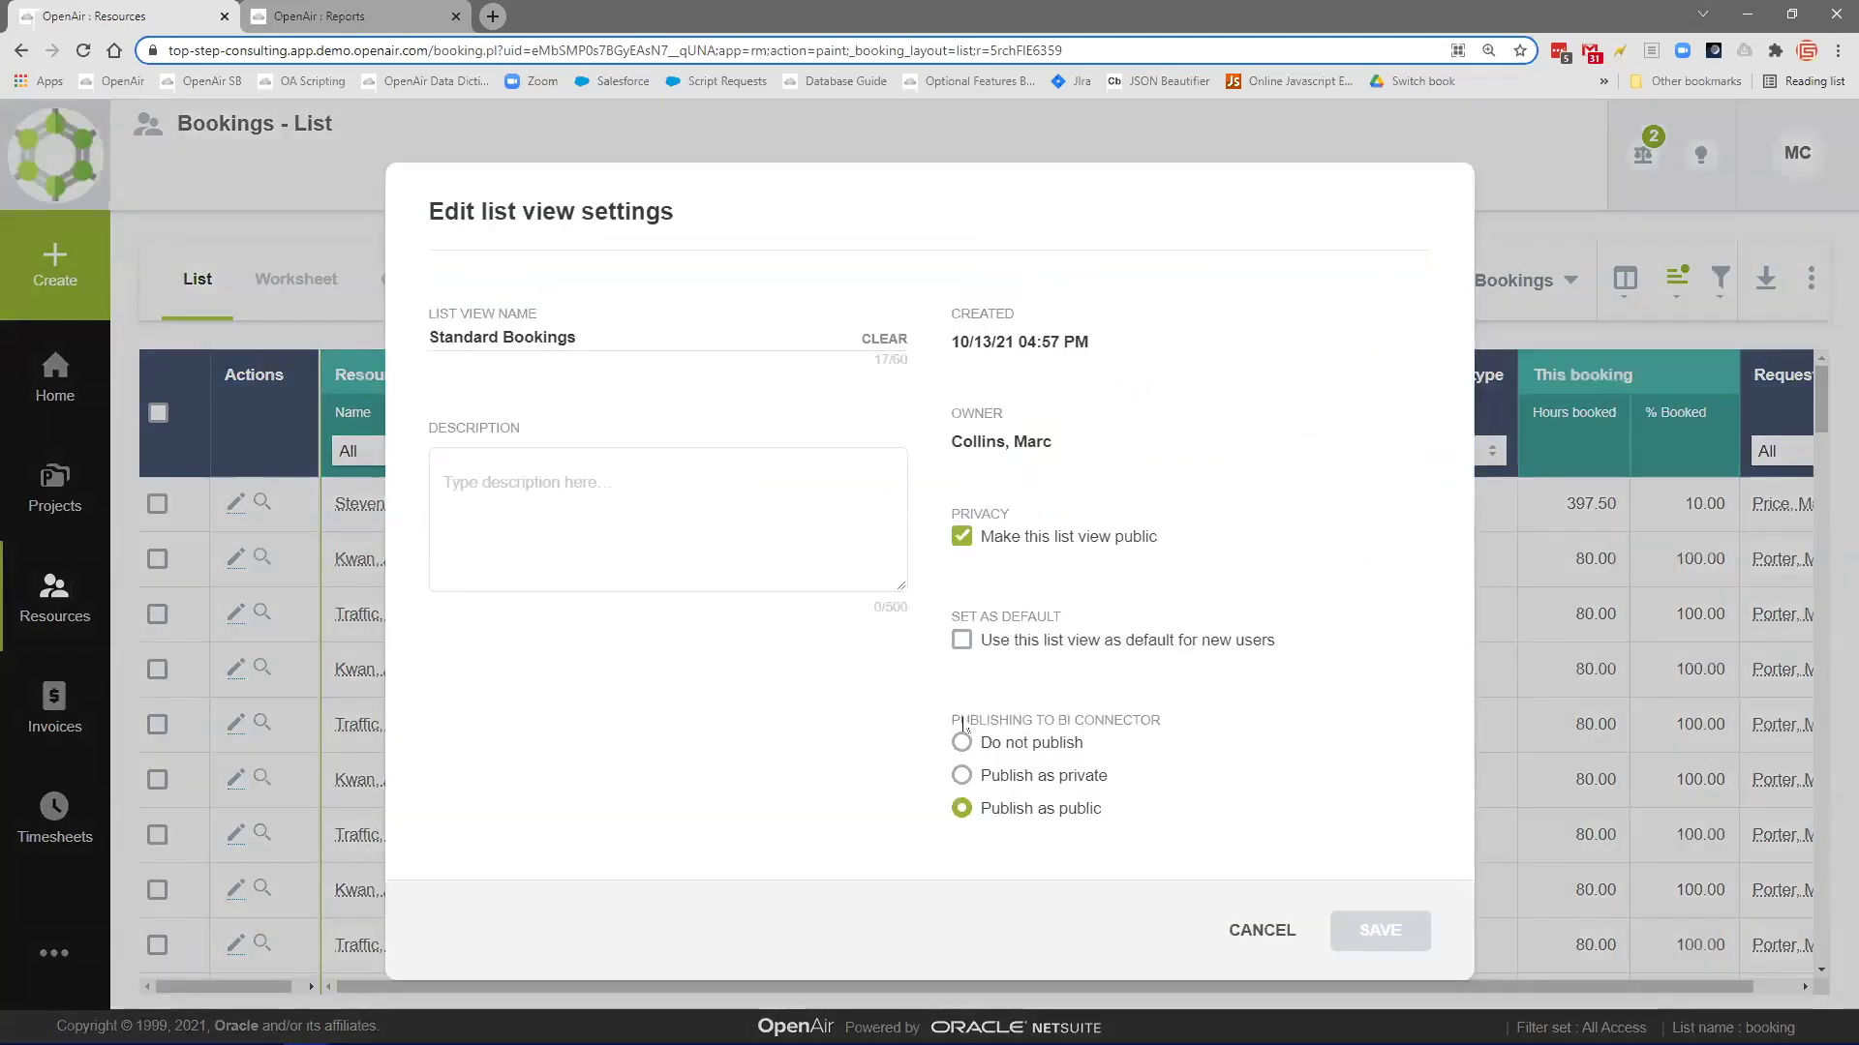
drag(949, 721, 1157, 726)
click(1169, 742)
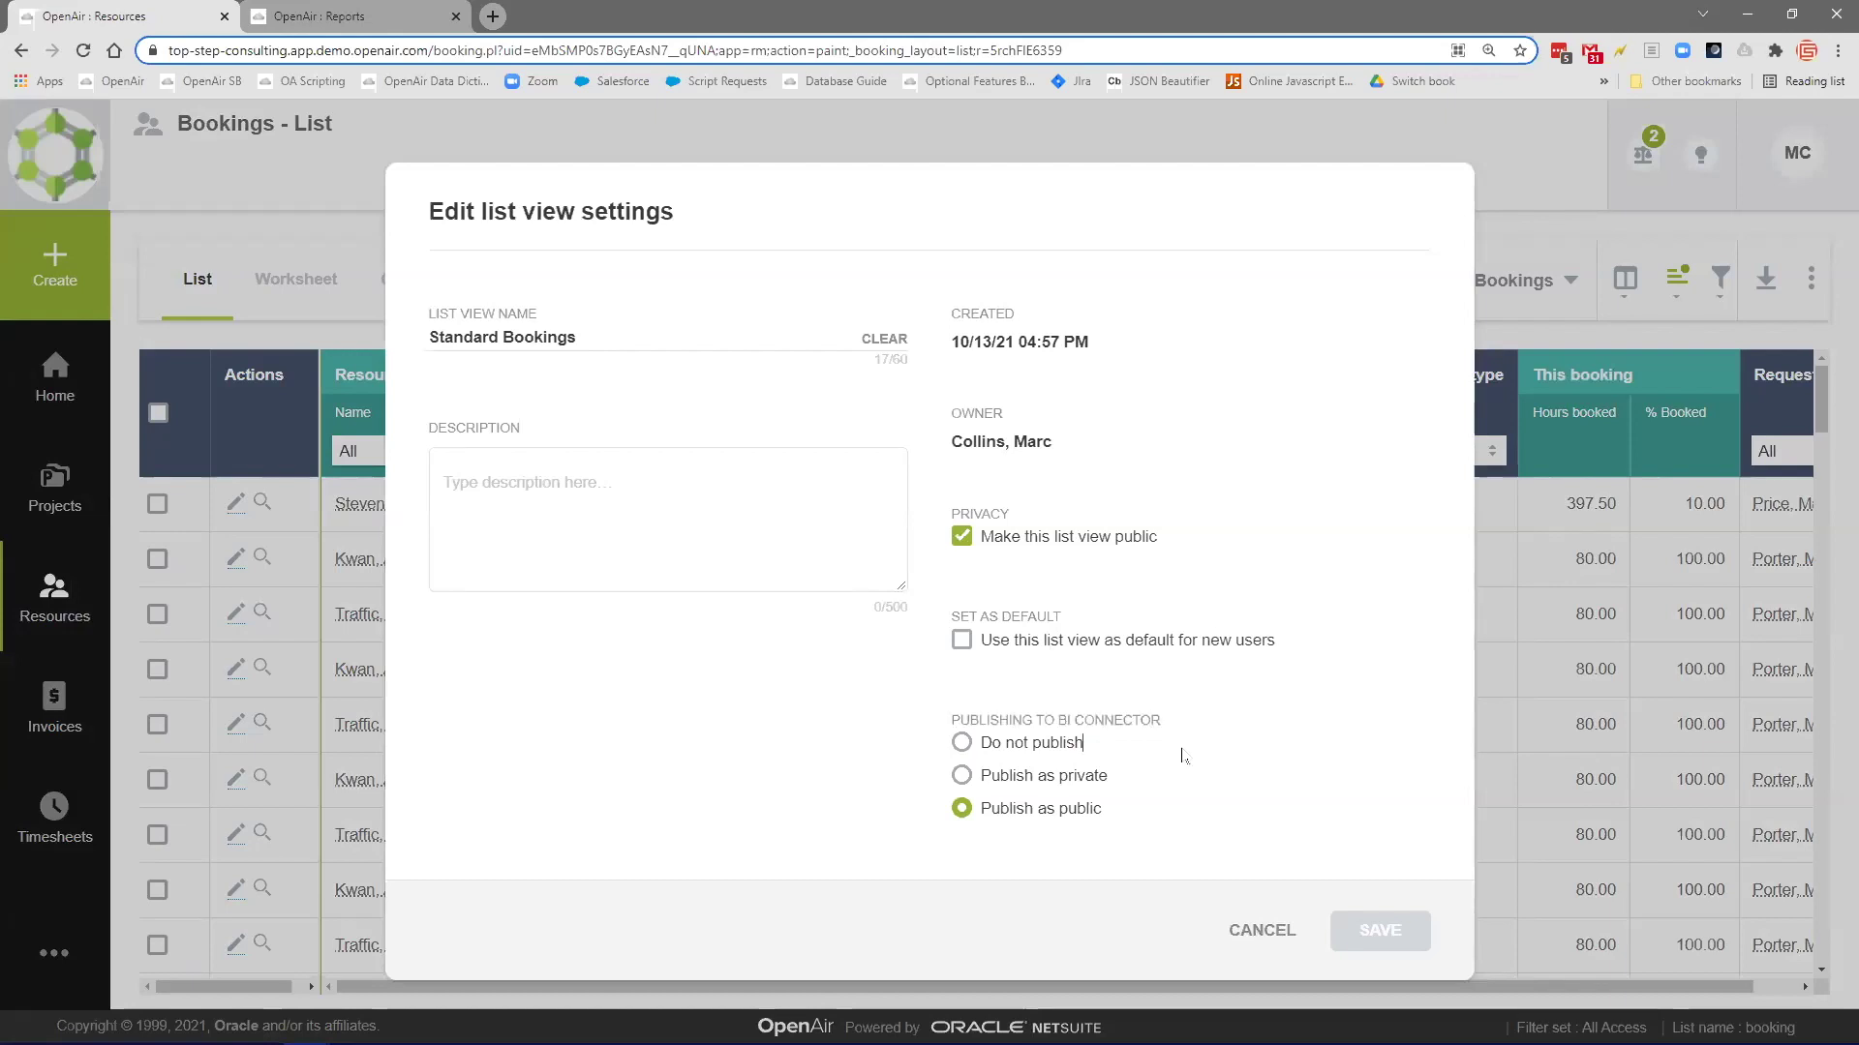
click(1054, 810)
click(1263, 929)
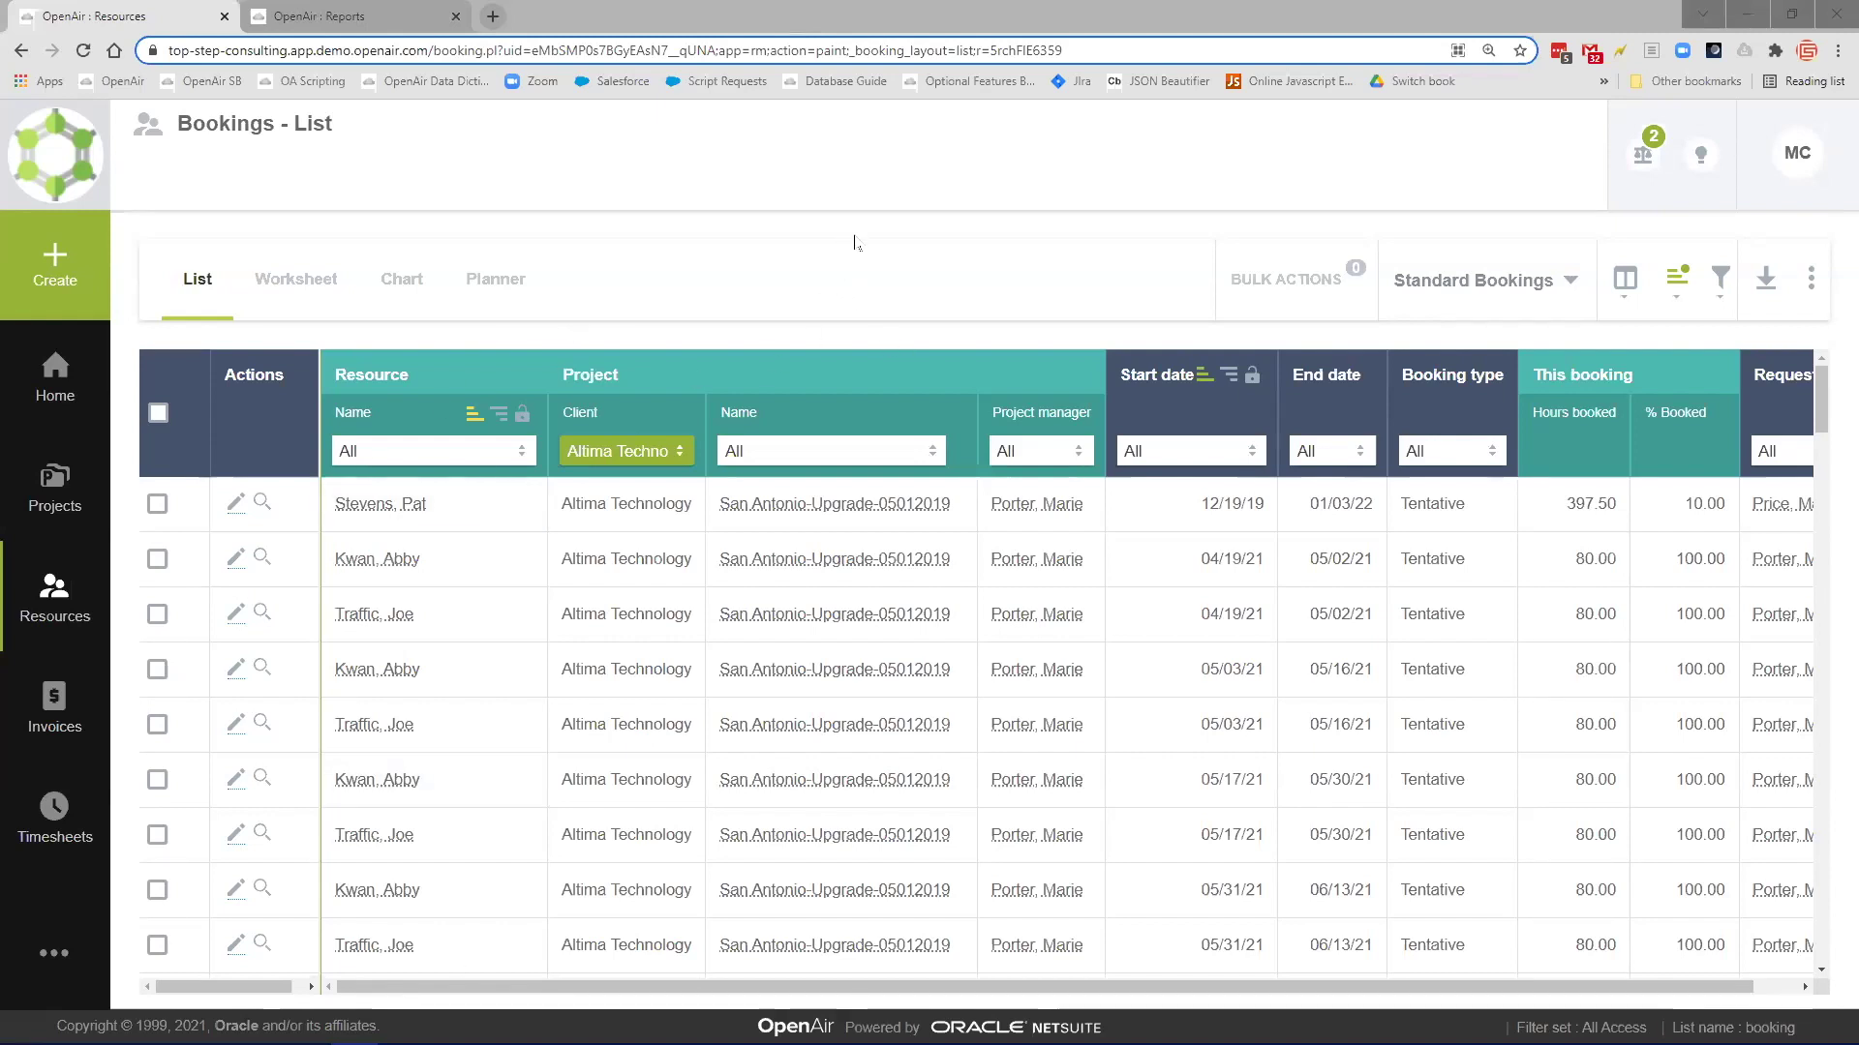
- Go to Administration > Global Settings > Organization from OpenAir's full navigation panel
click(880, 184)
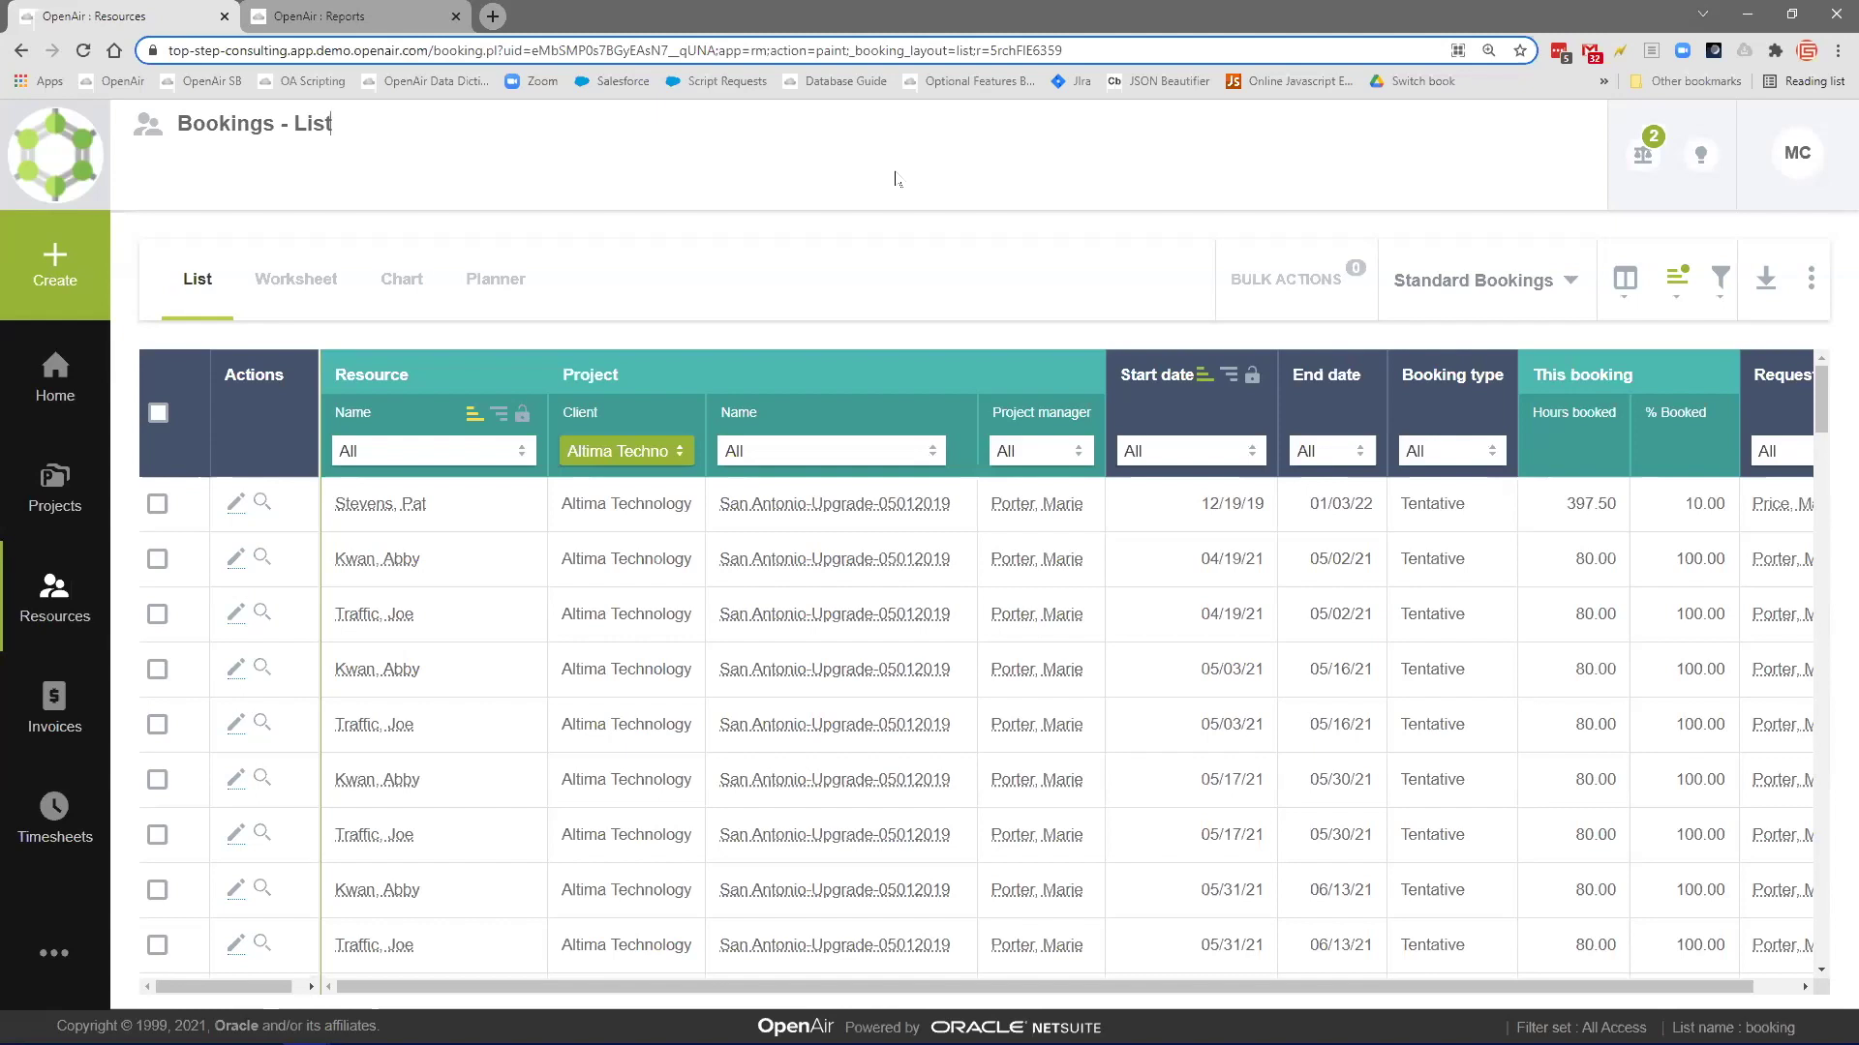
click(55, 953)
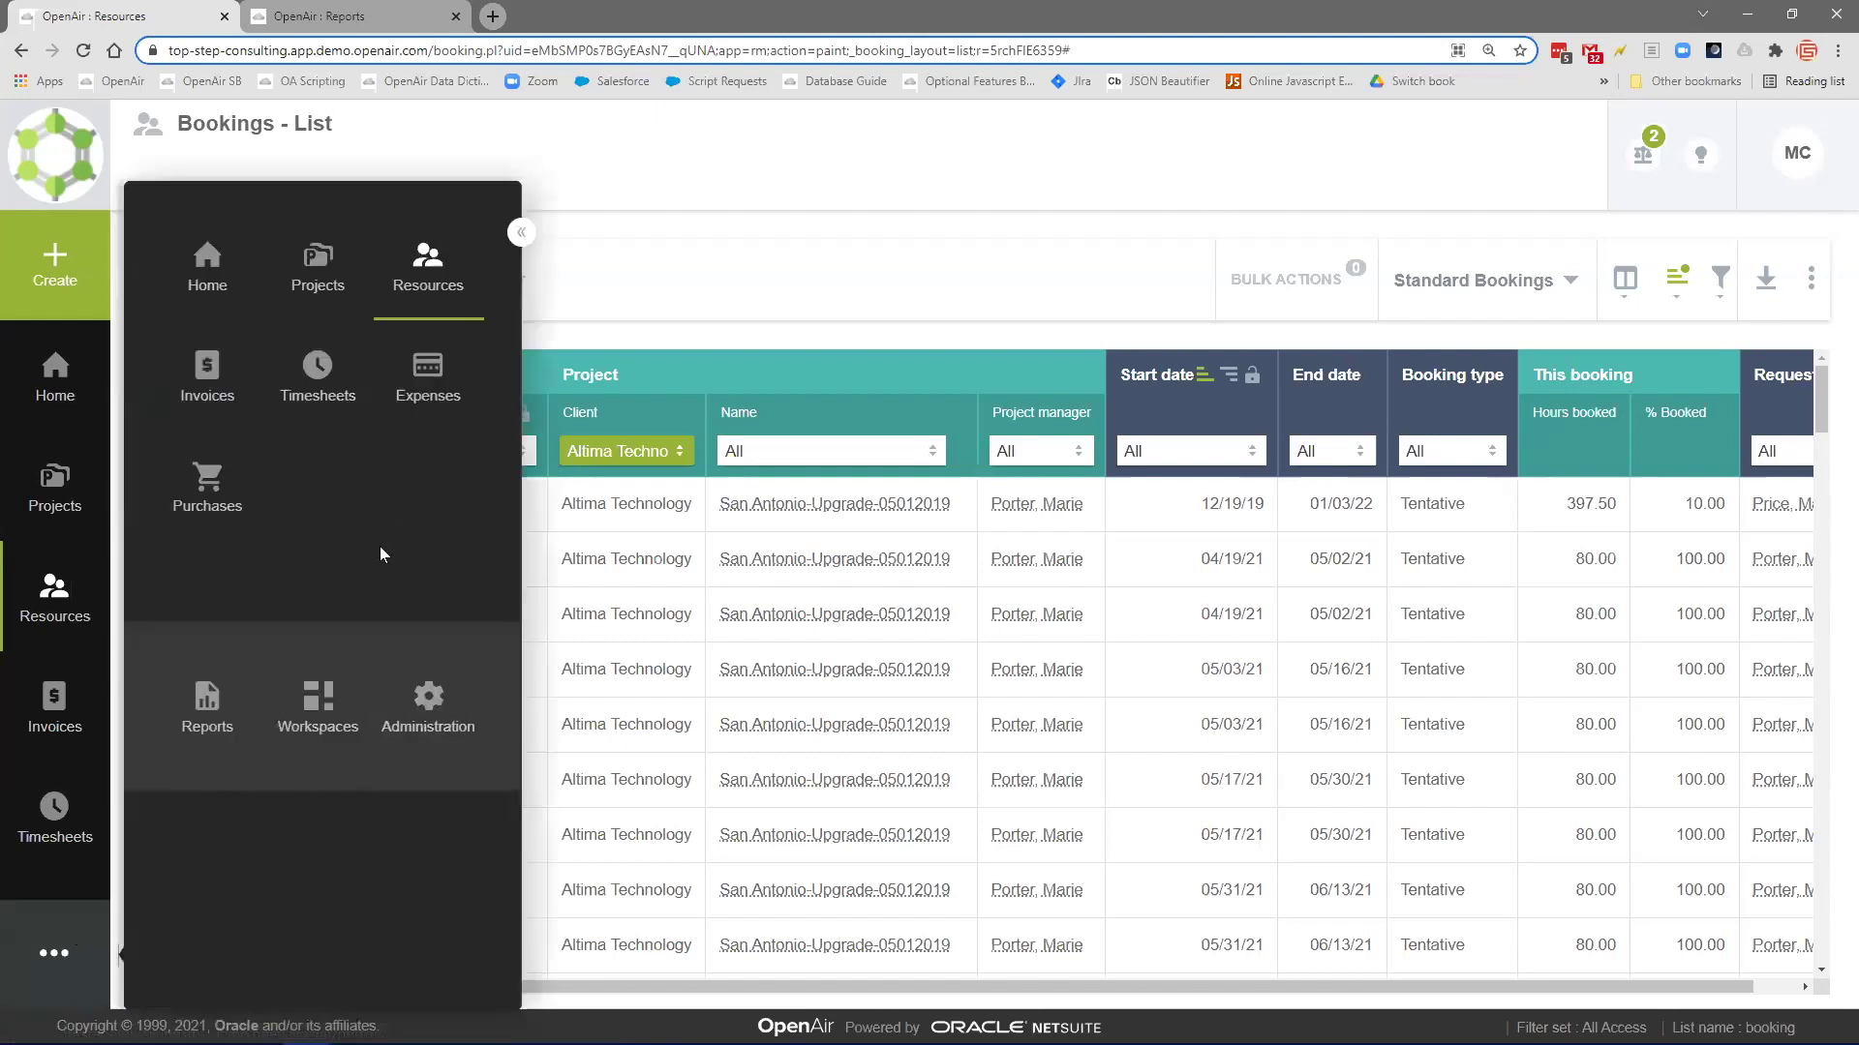
click(428, 693)
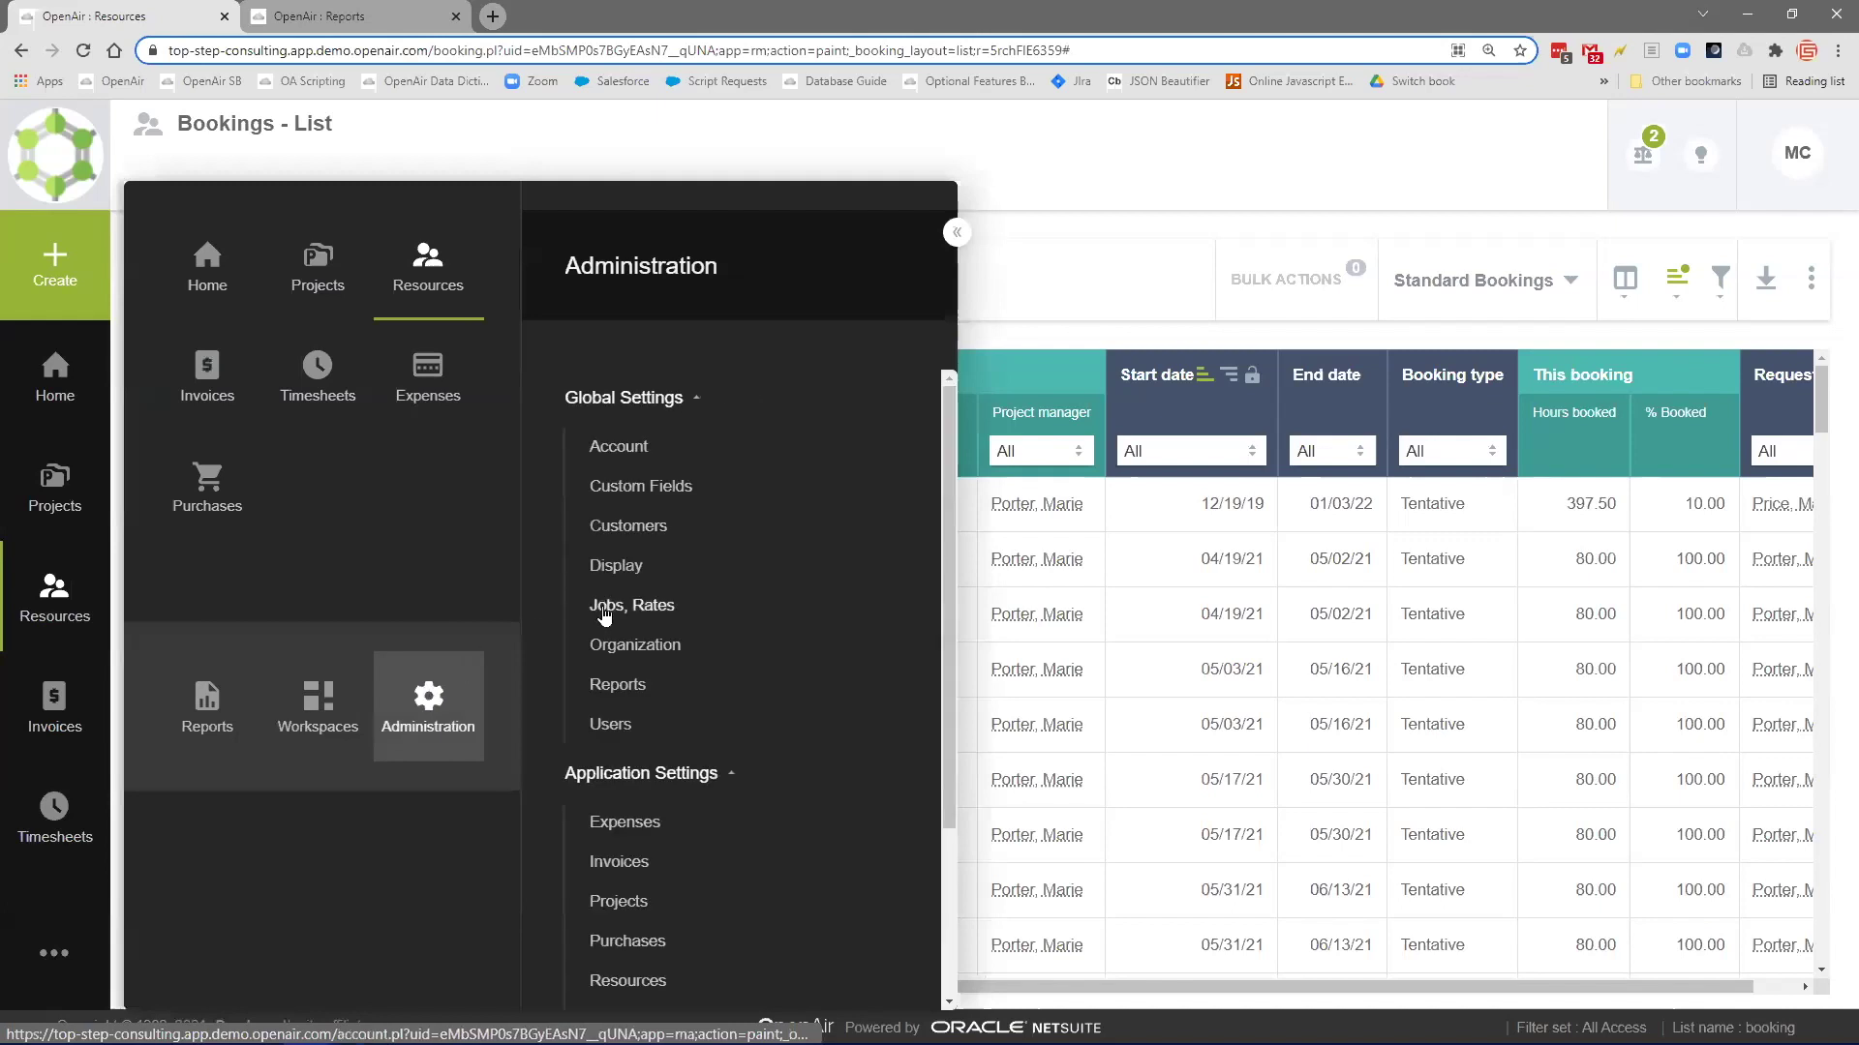
click(635, 645)
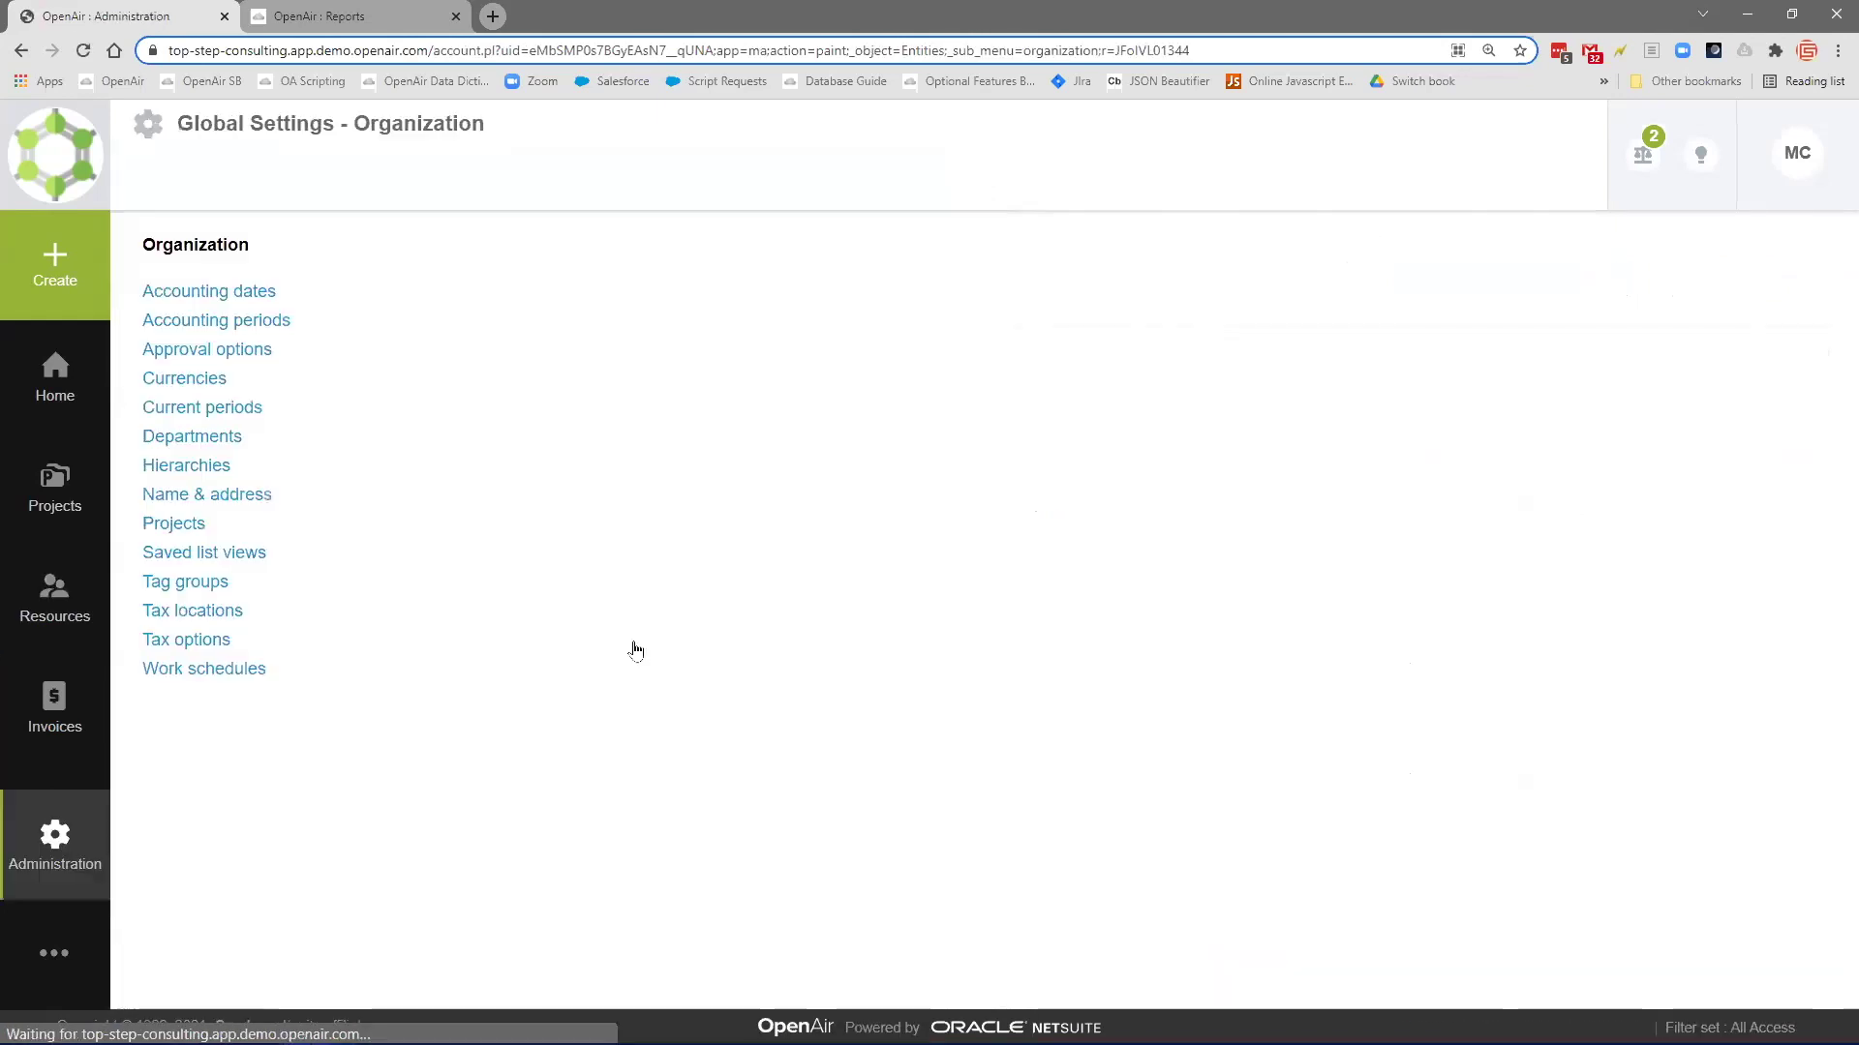
- List the saved list views and highlight the Standard Bookings entry
mouse_move(277, 553)
mouse_down()
mouse_move(175, 123)
mouse_move(142, 244)
mouse_move(278, 555)
mouse_up()
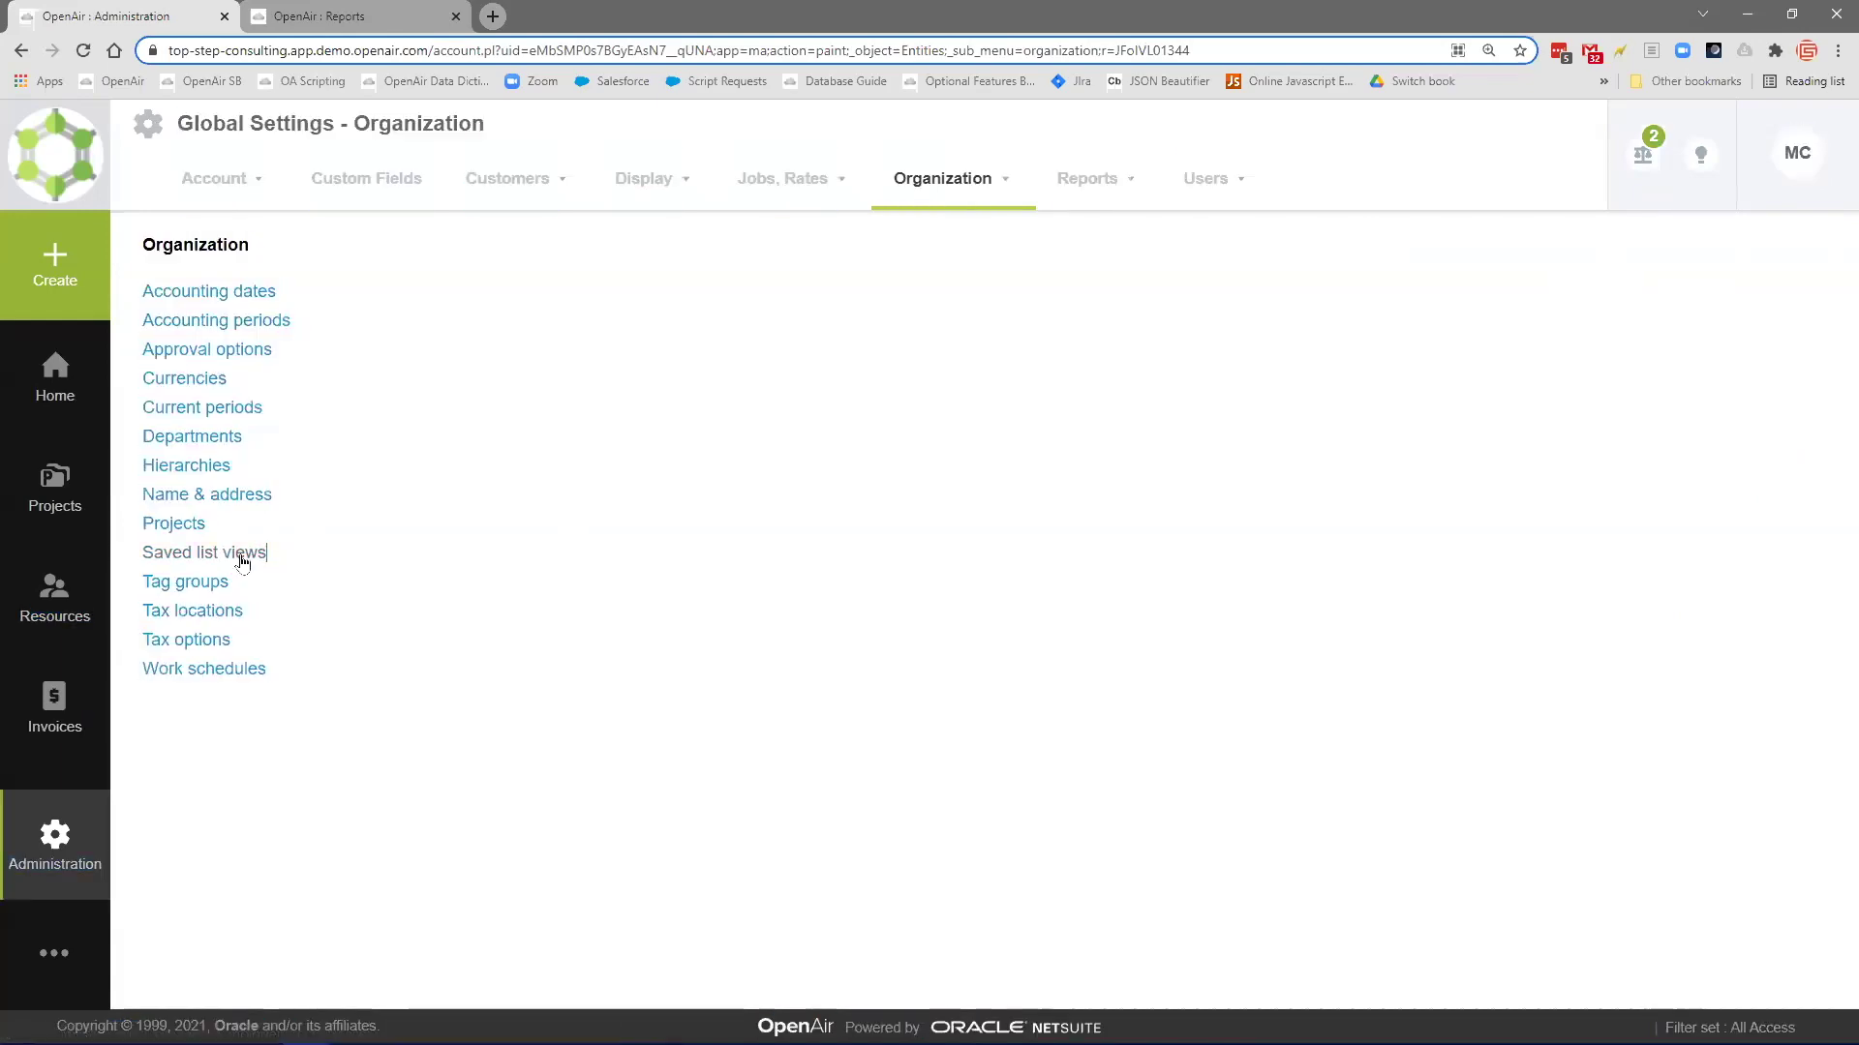
click(242, 556)
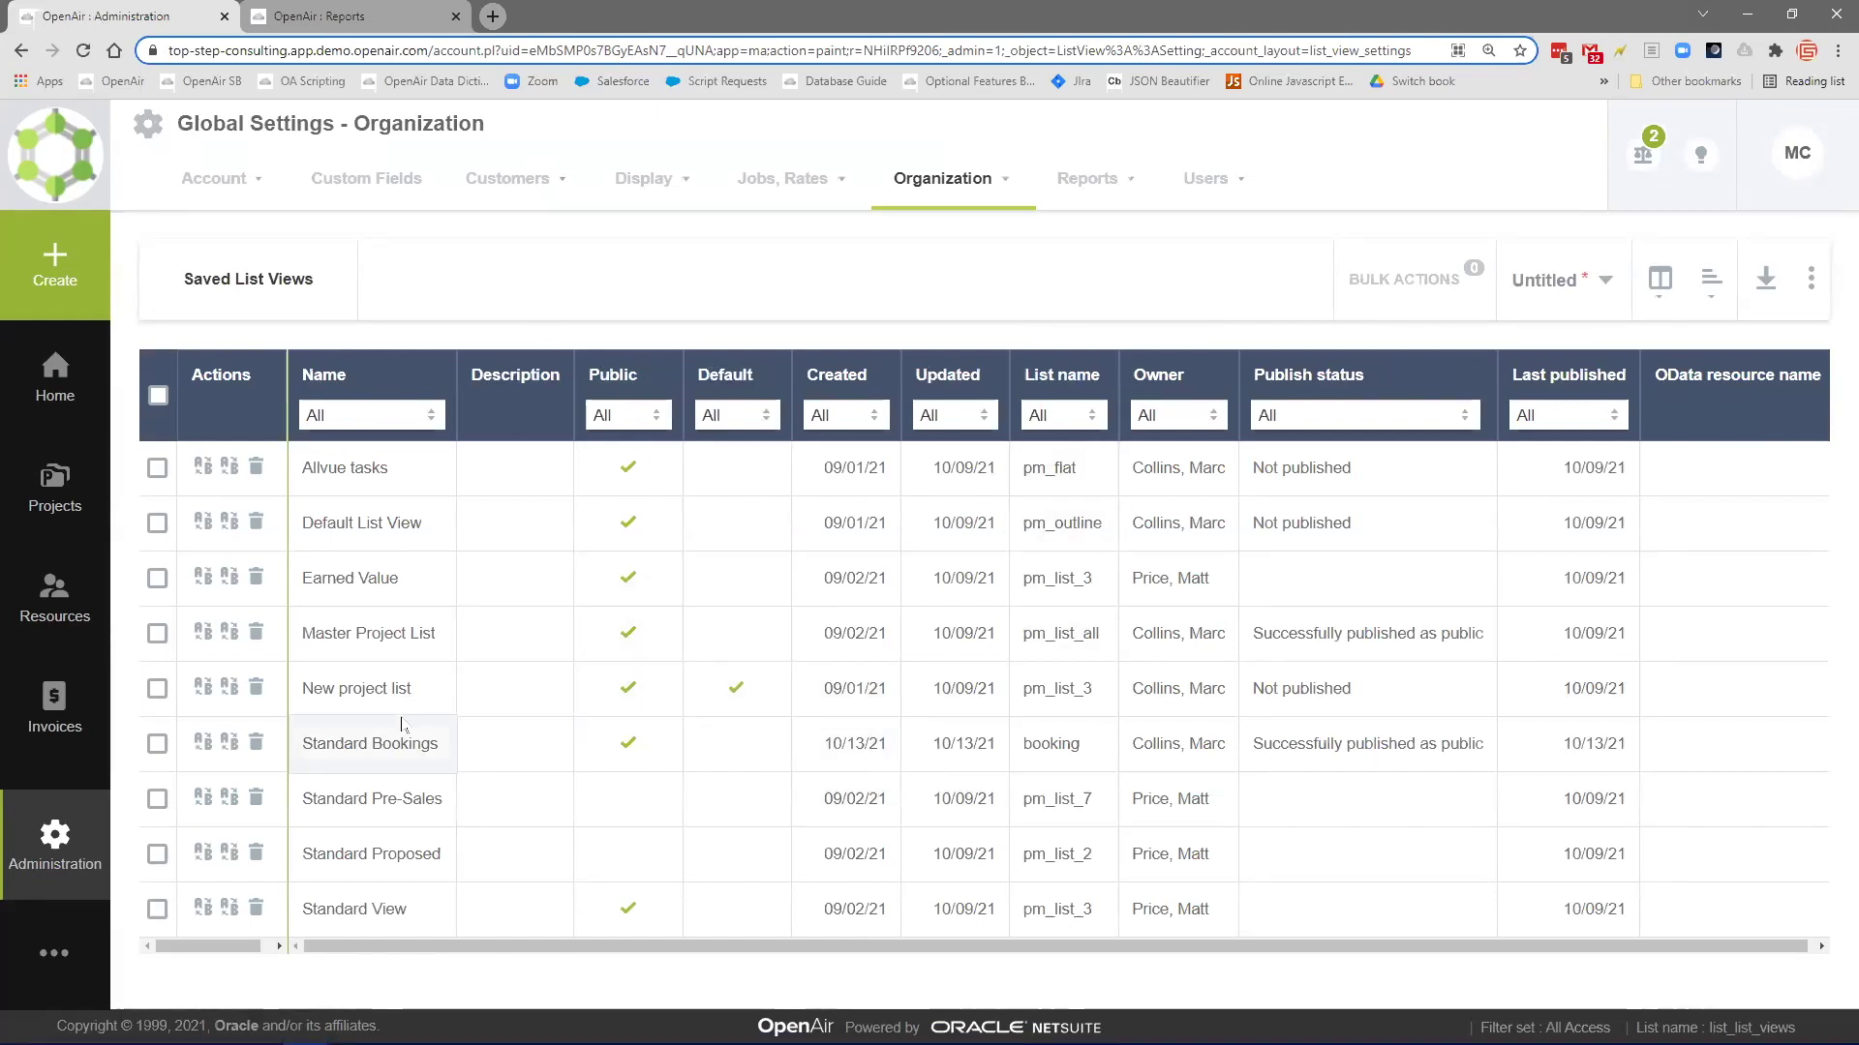
drag(311, 745, 442, 754)
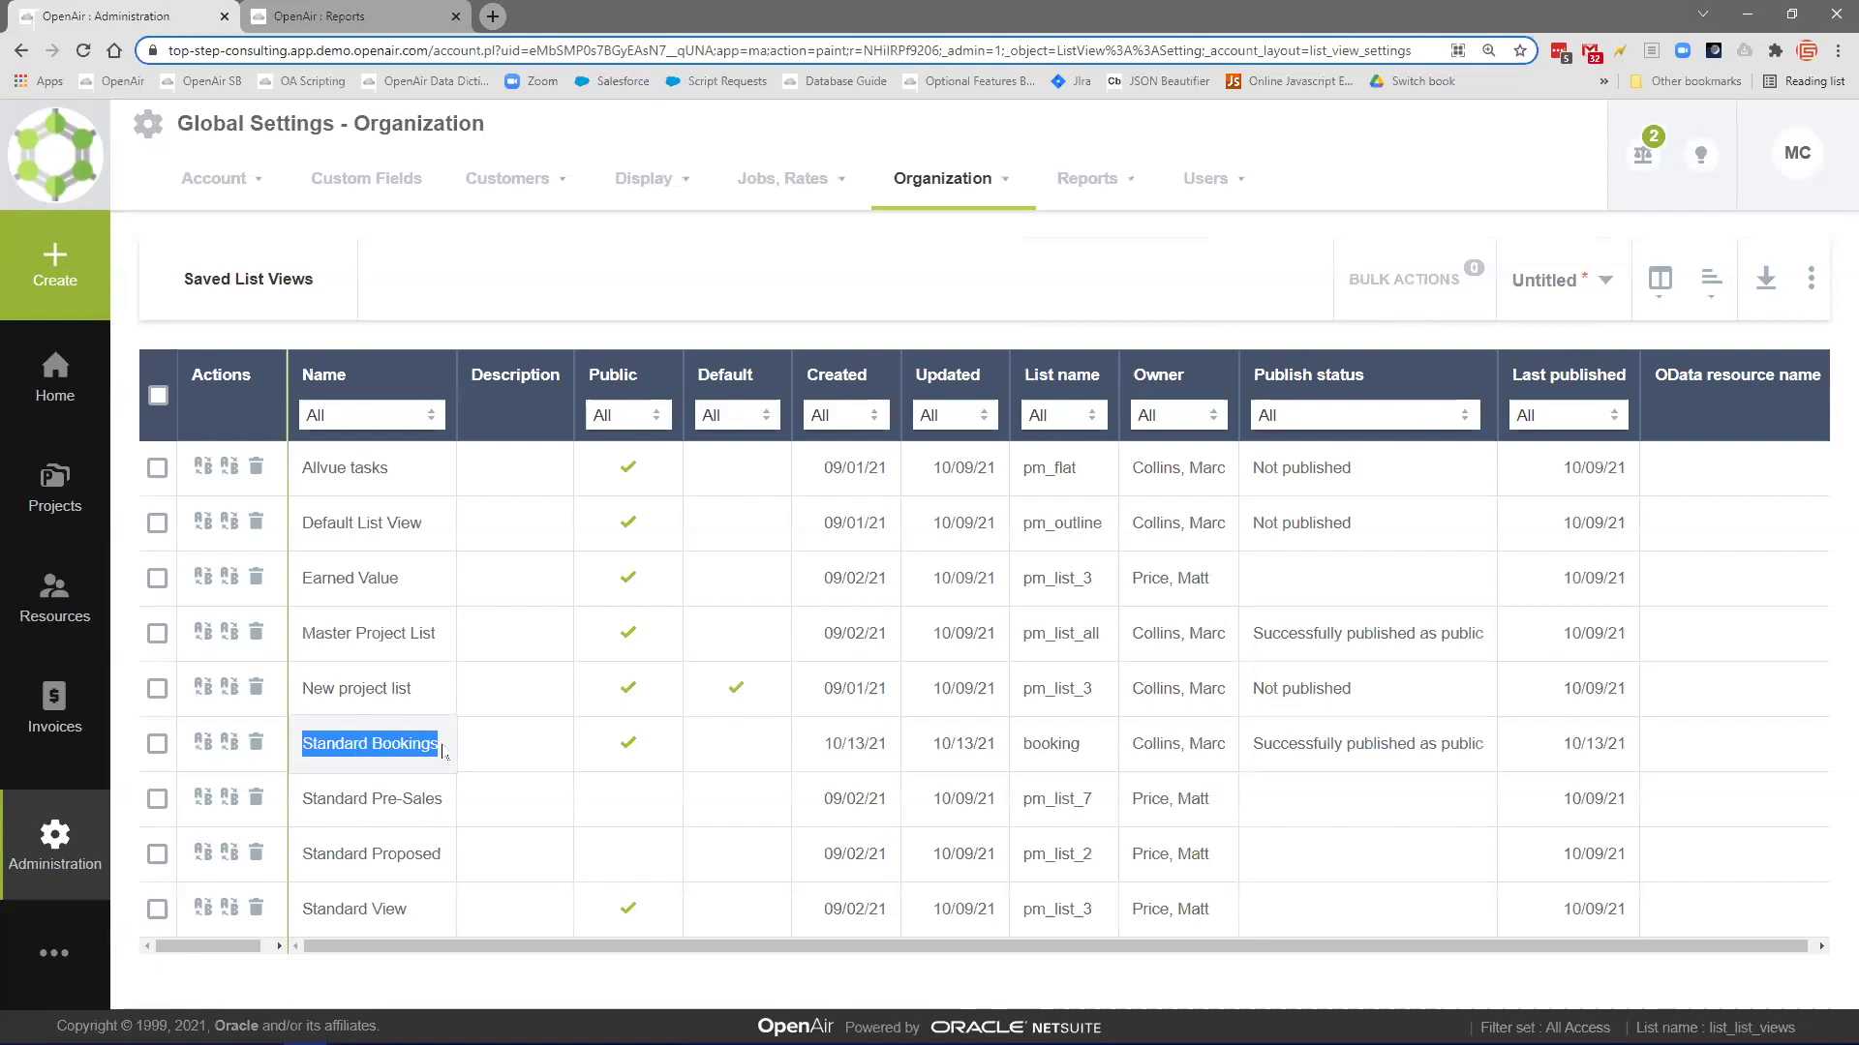
click(443, 754)
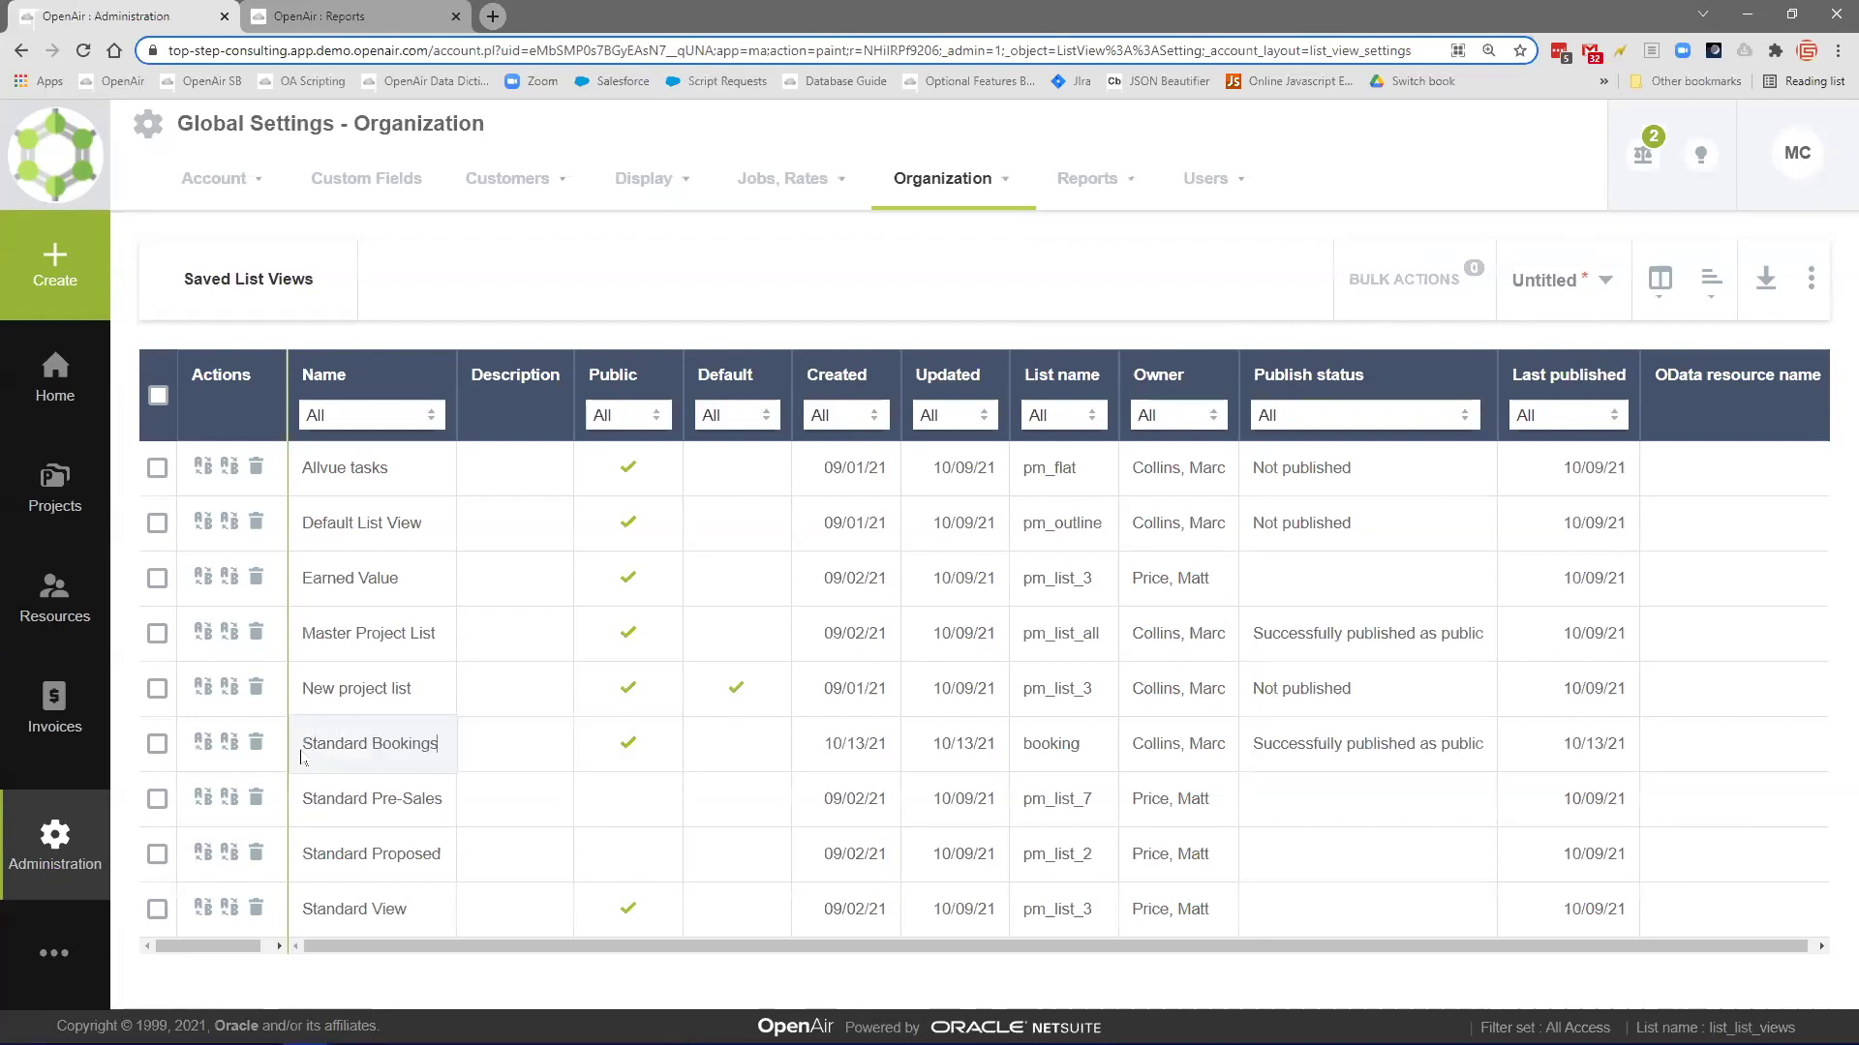
drag(304, 746, 423, 745)
click(423, 745)
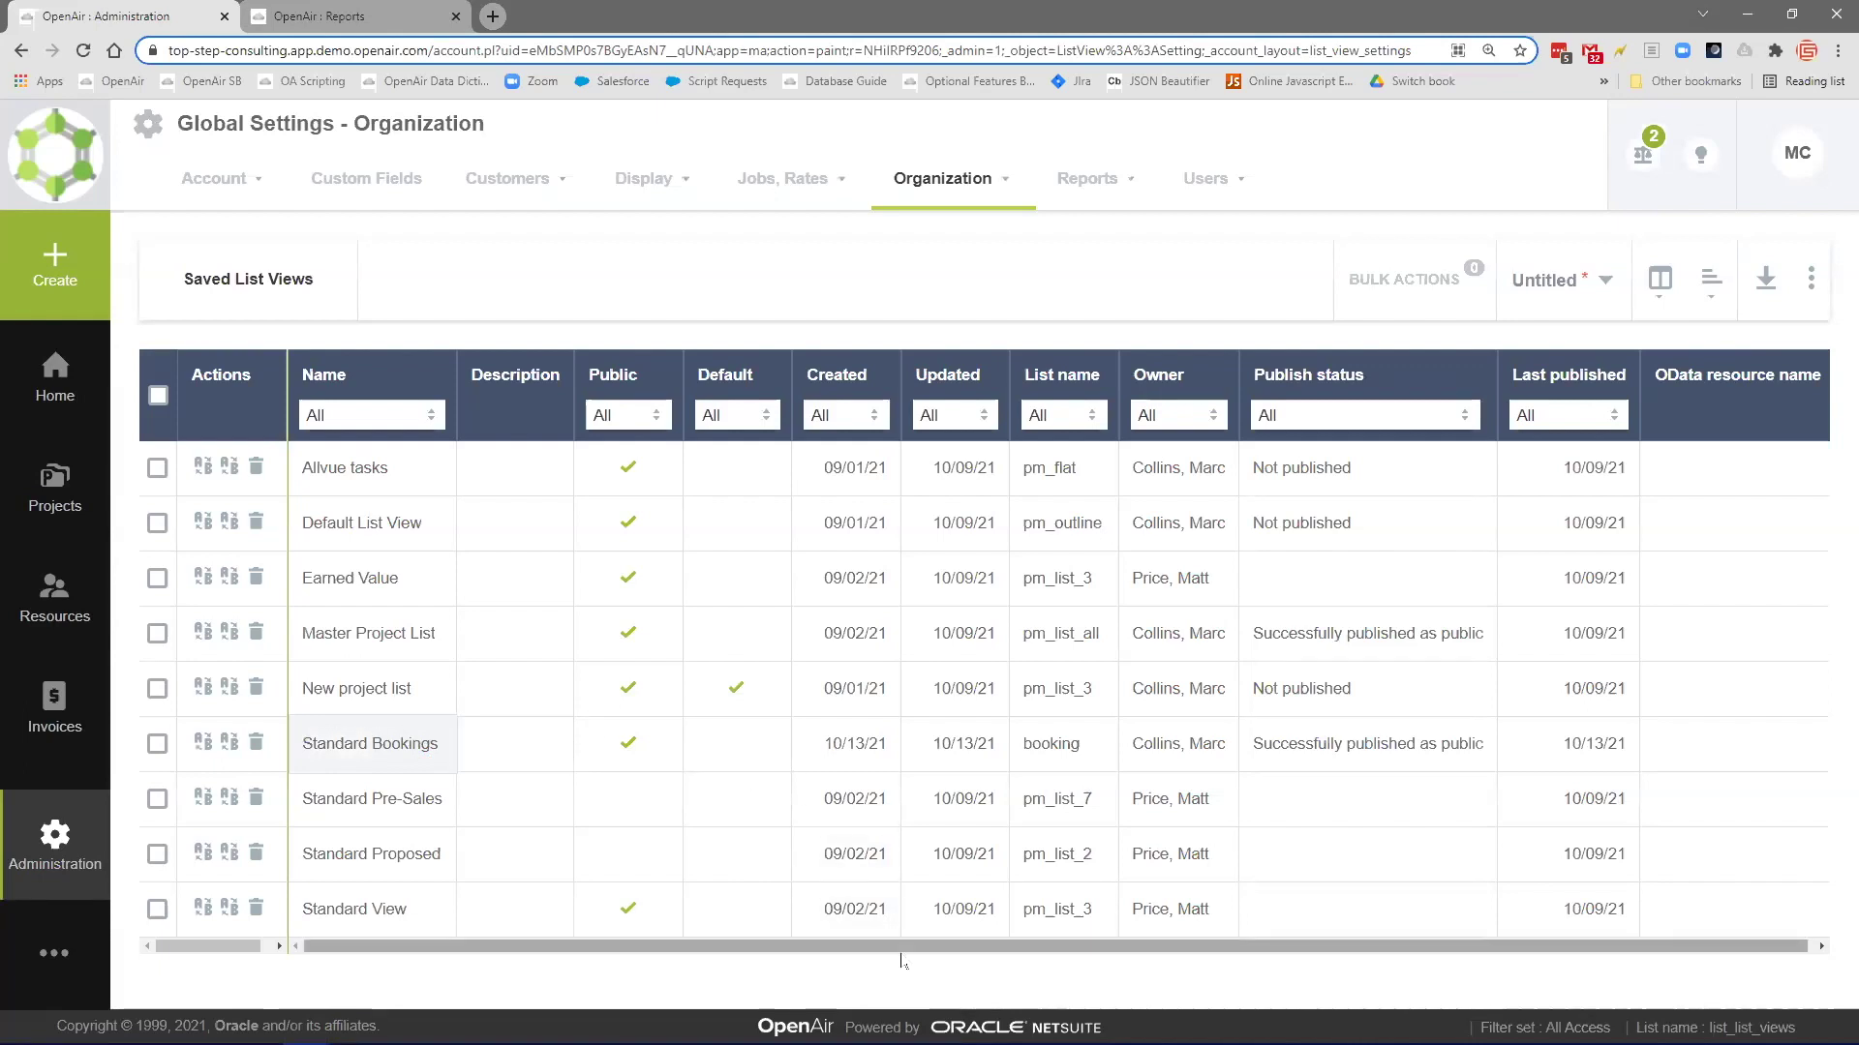
- Copy the Set as default link for Standard Bookings and start a new browser tab
drag(901, 947, 561, 953)
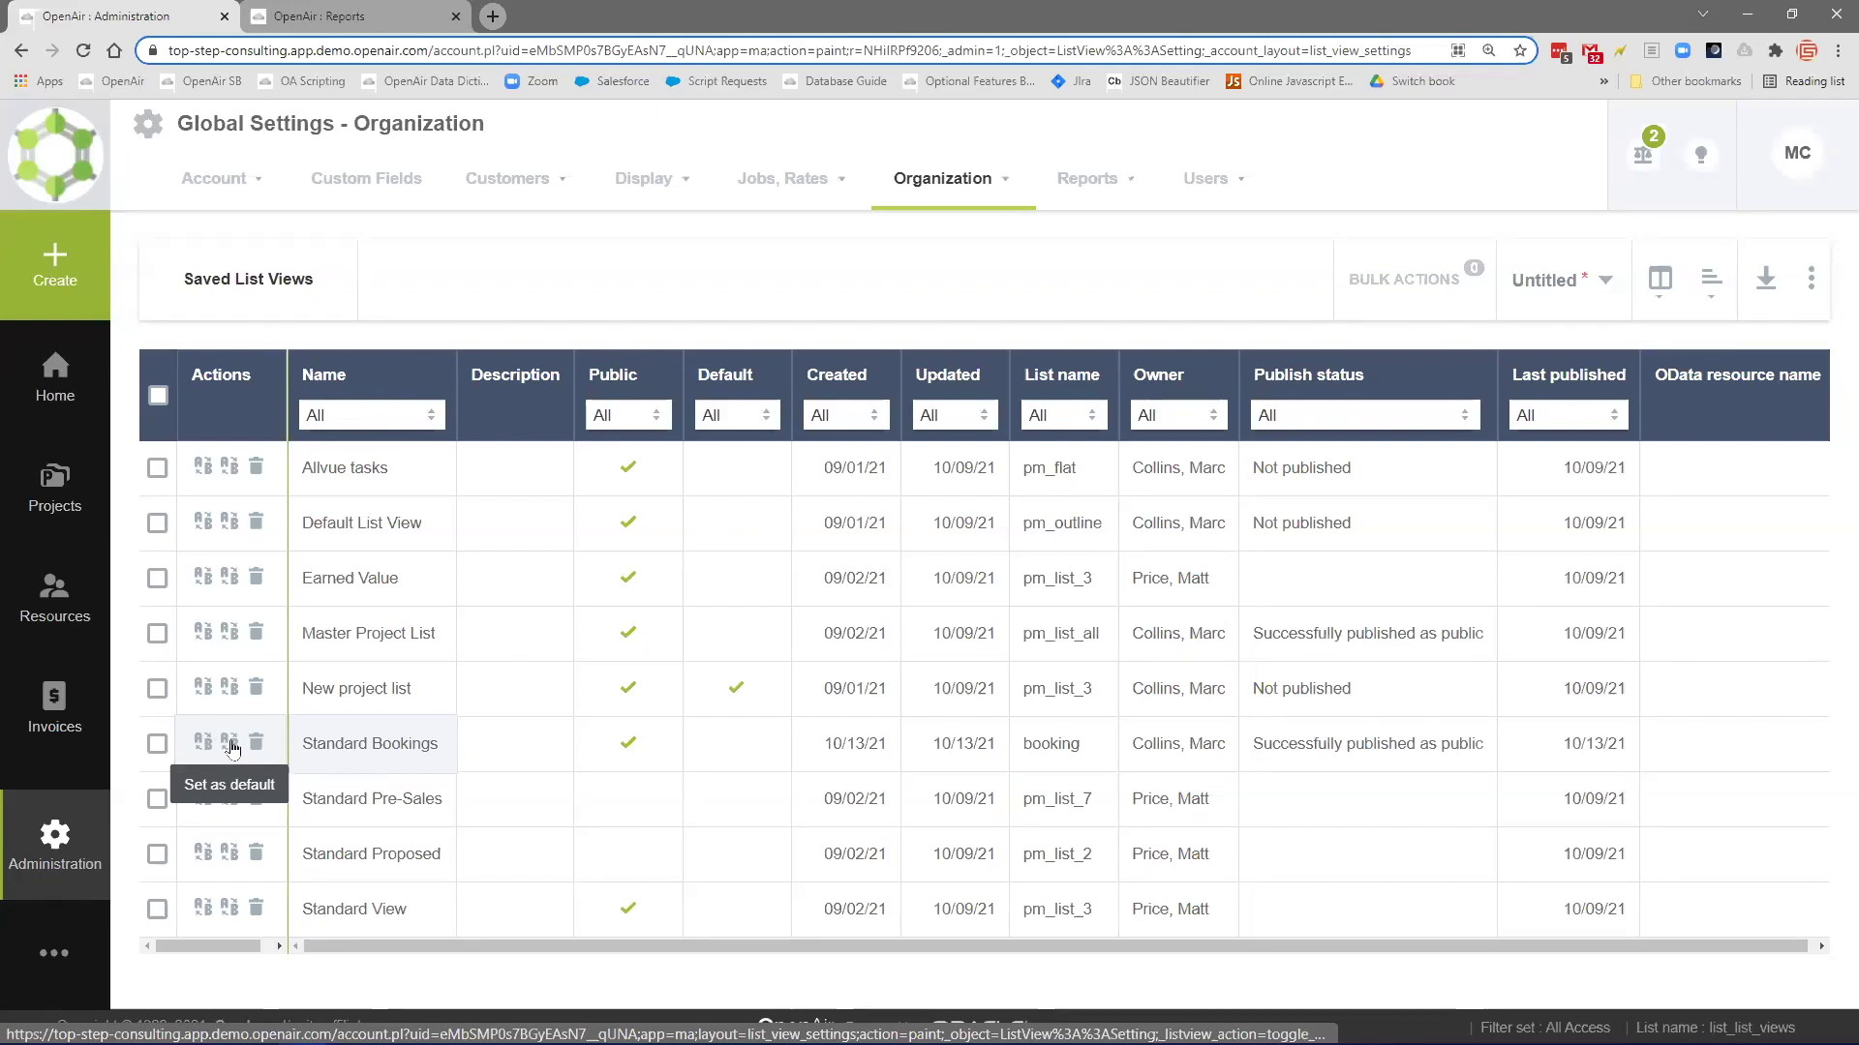
right_click(232, 745)
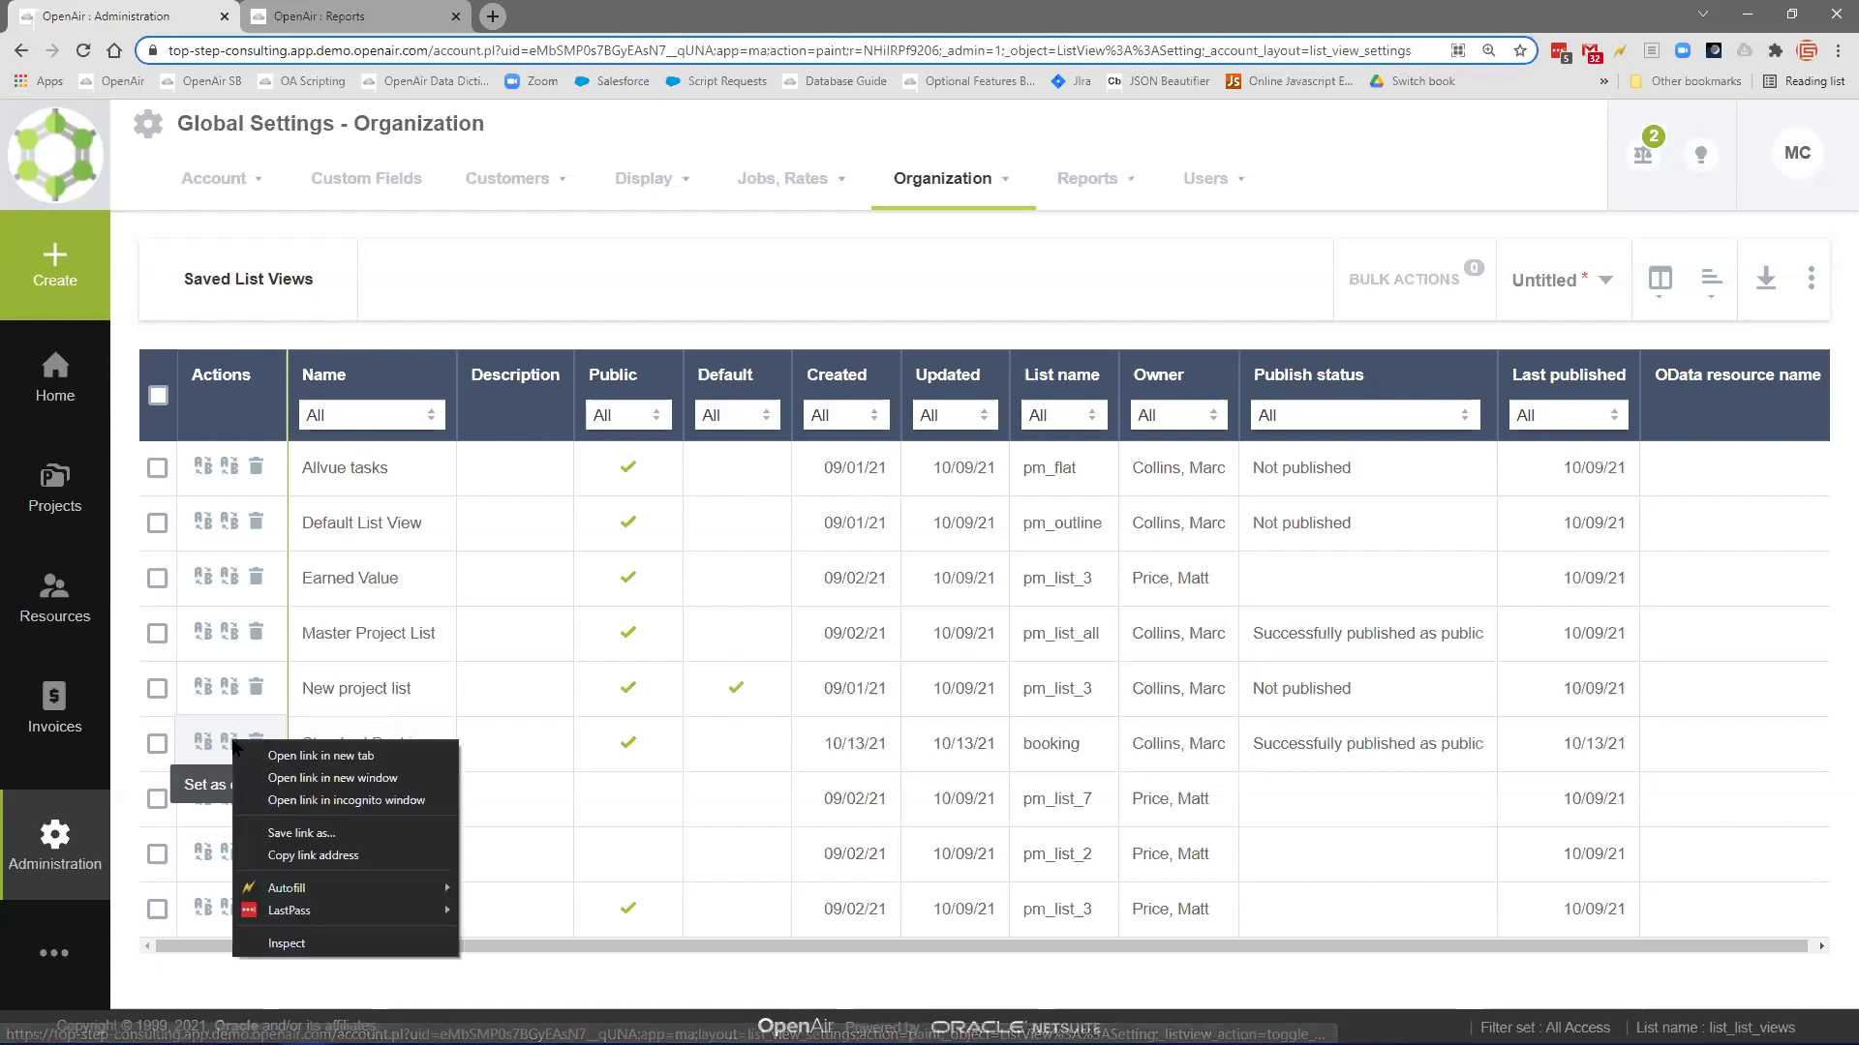
click(380, 854)
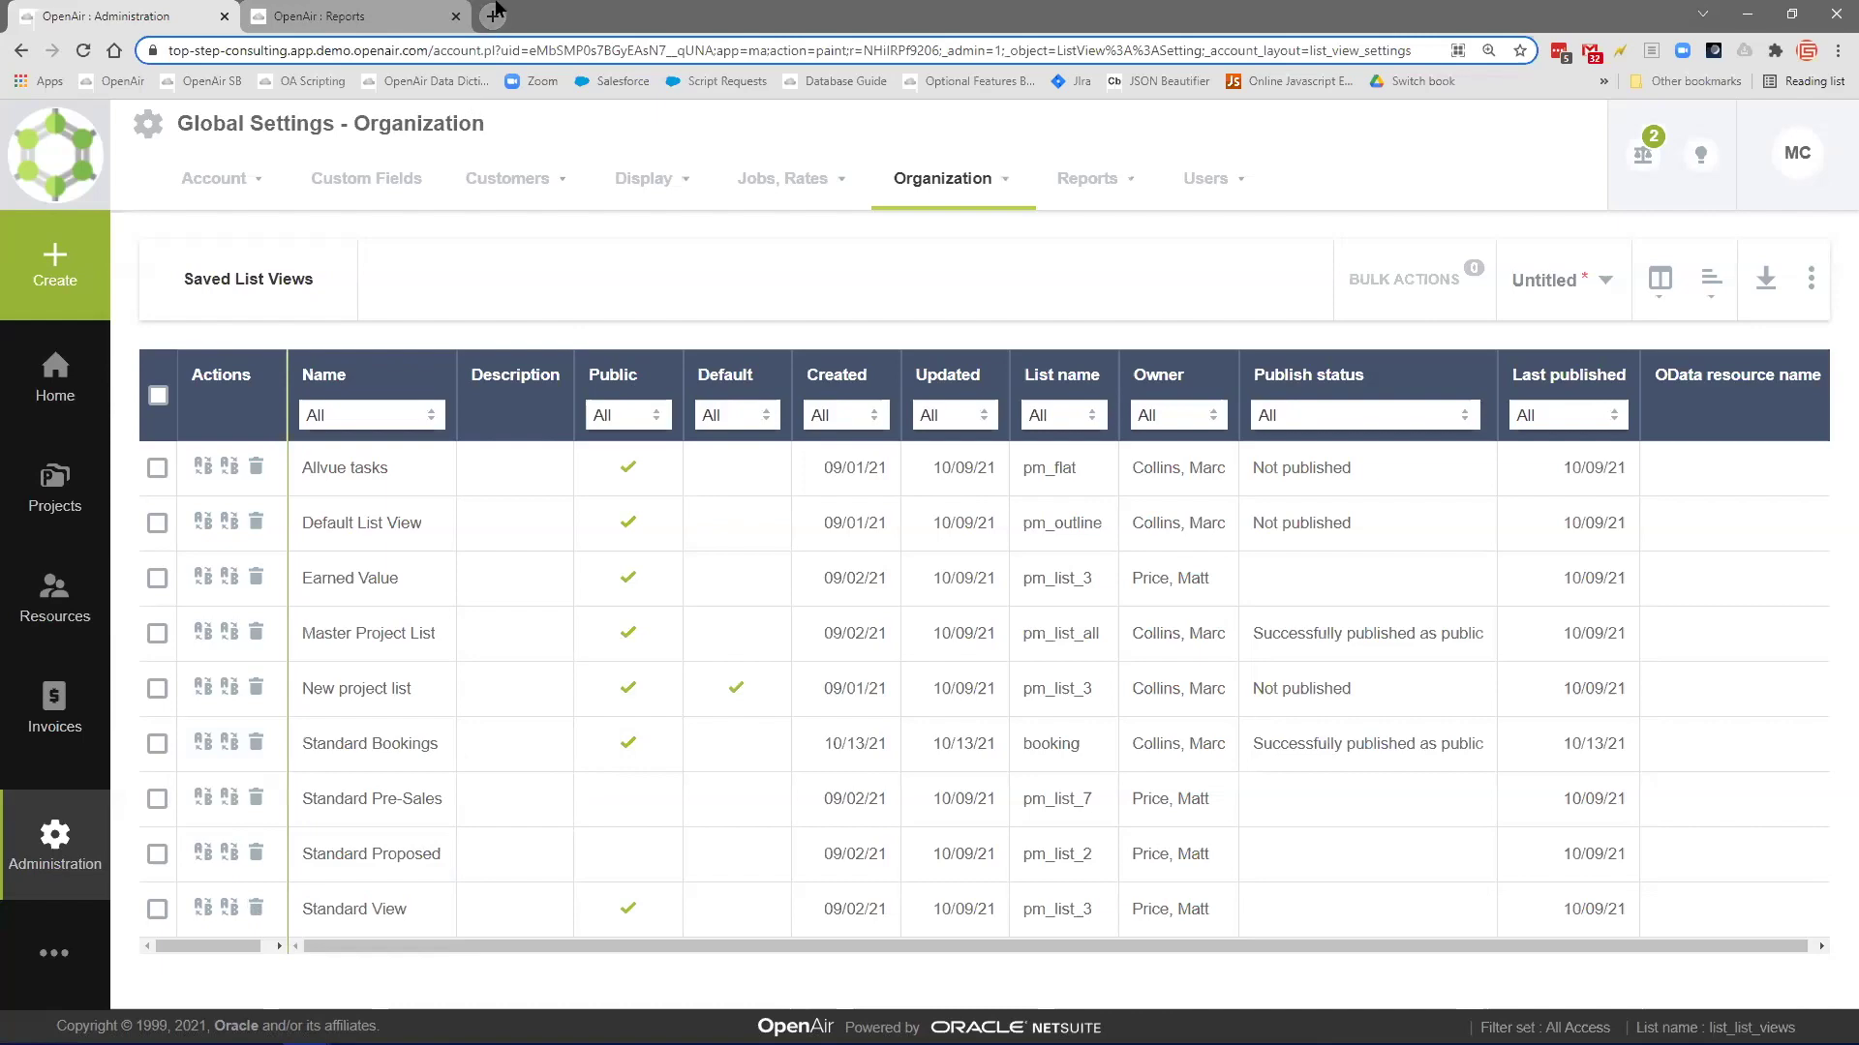
key(ctrl+t)
- Paste the default-view link into the new tab, examine its list_layout parameter, then revisit the Reports and Administration tabs
click(634, 52)
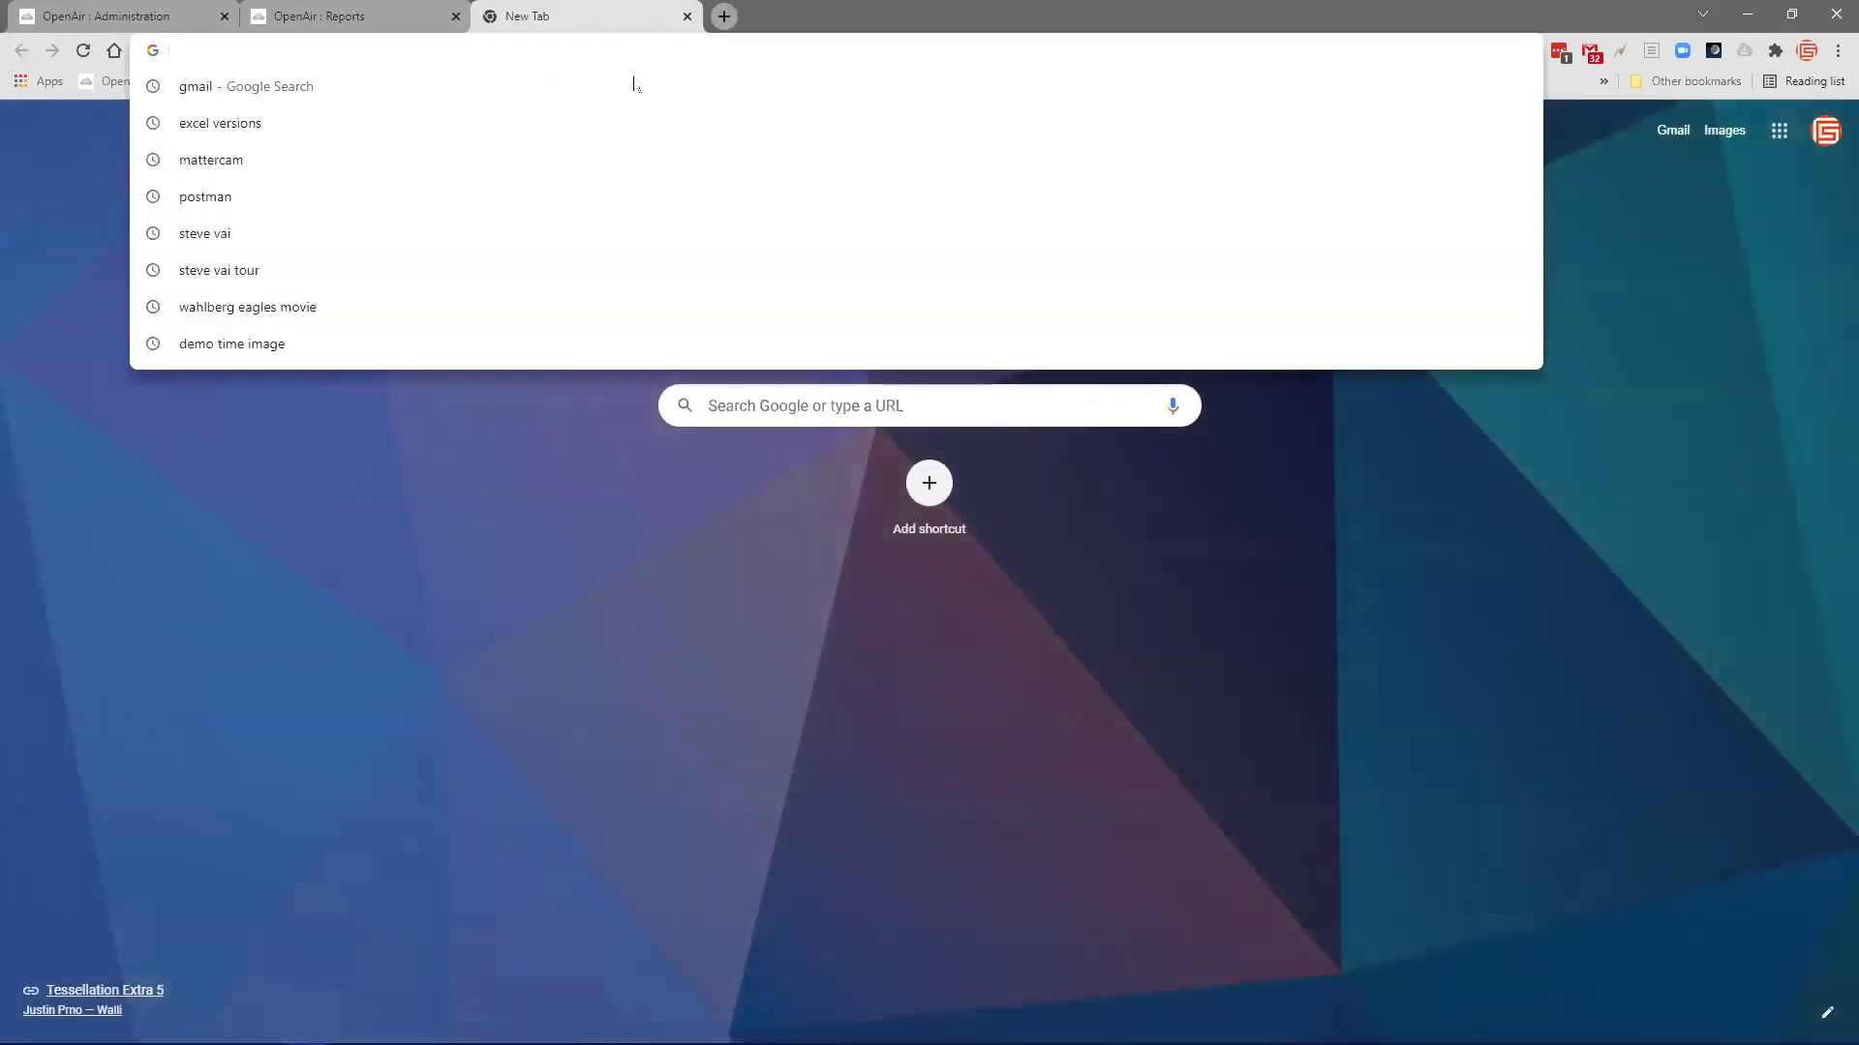
key(ctrl+v)
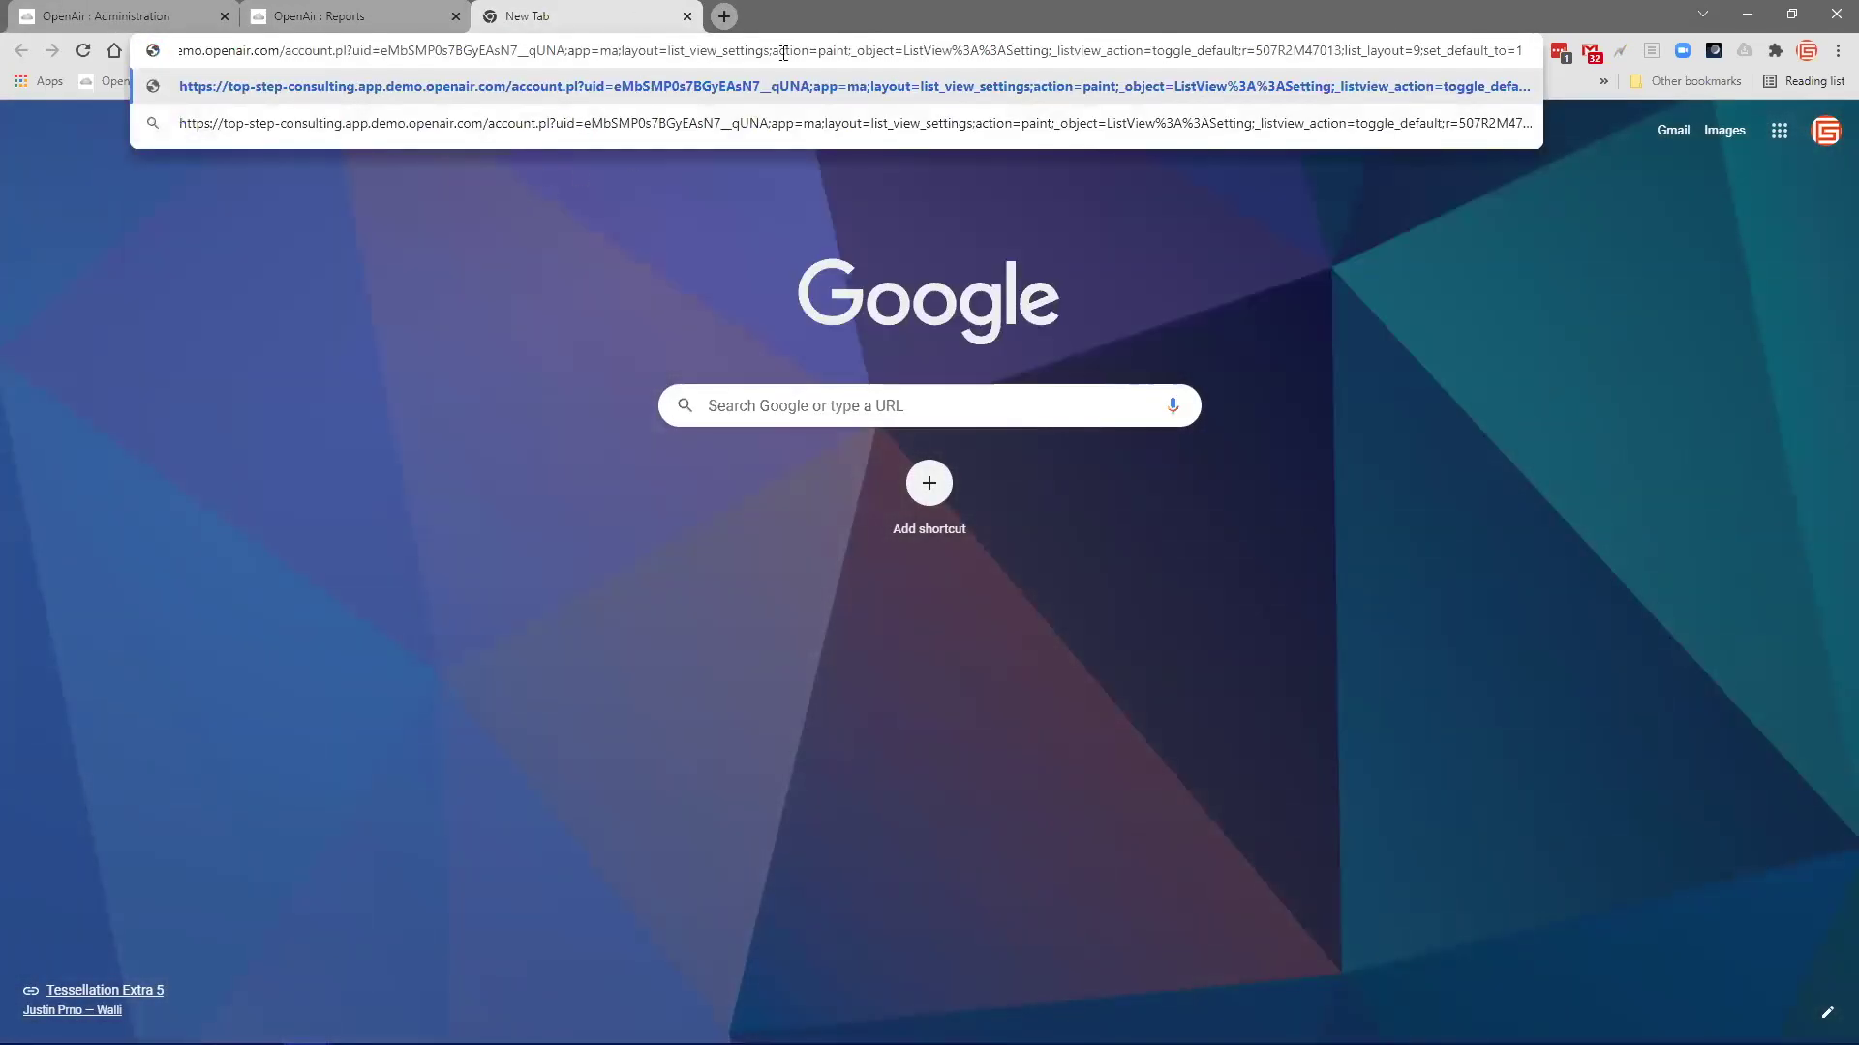
drag(971, 51, 1424, 58)
click(1391, 53)
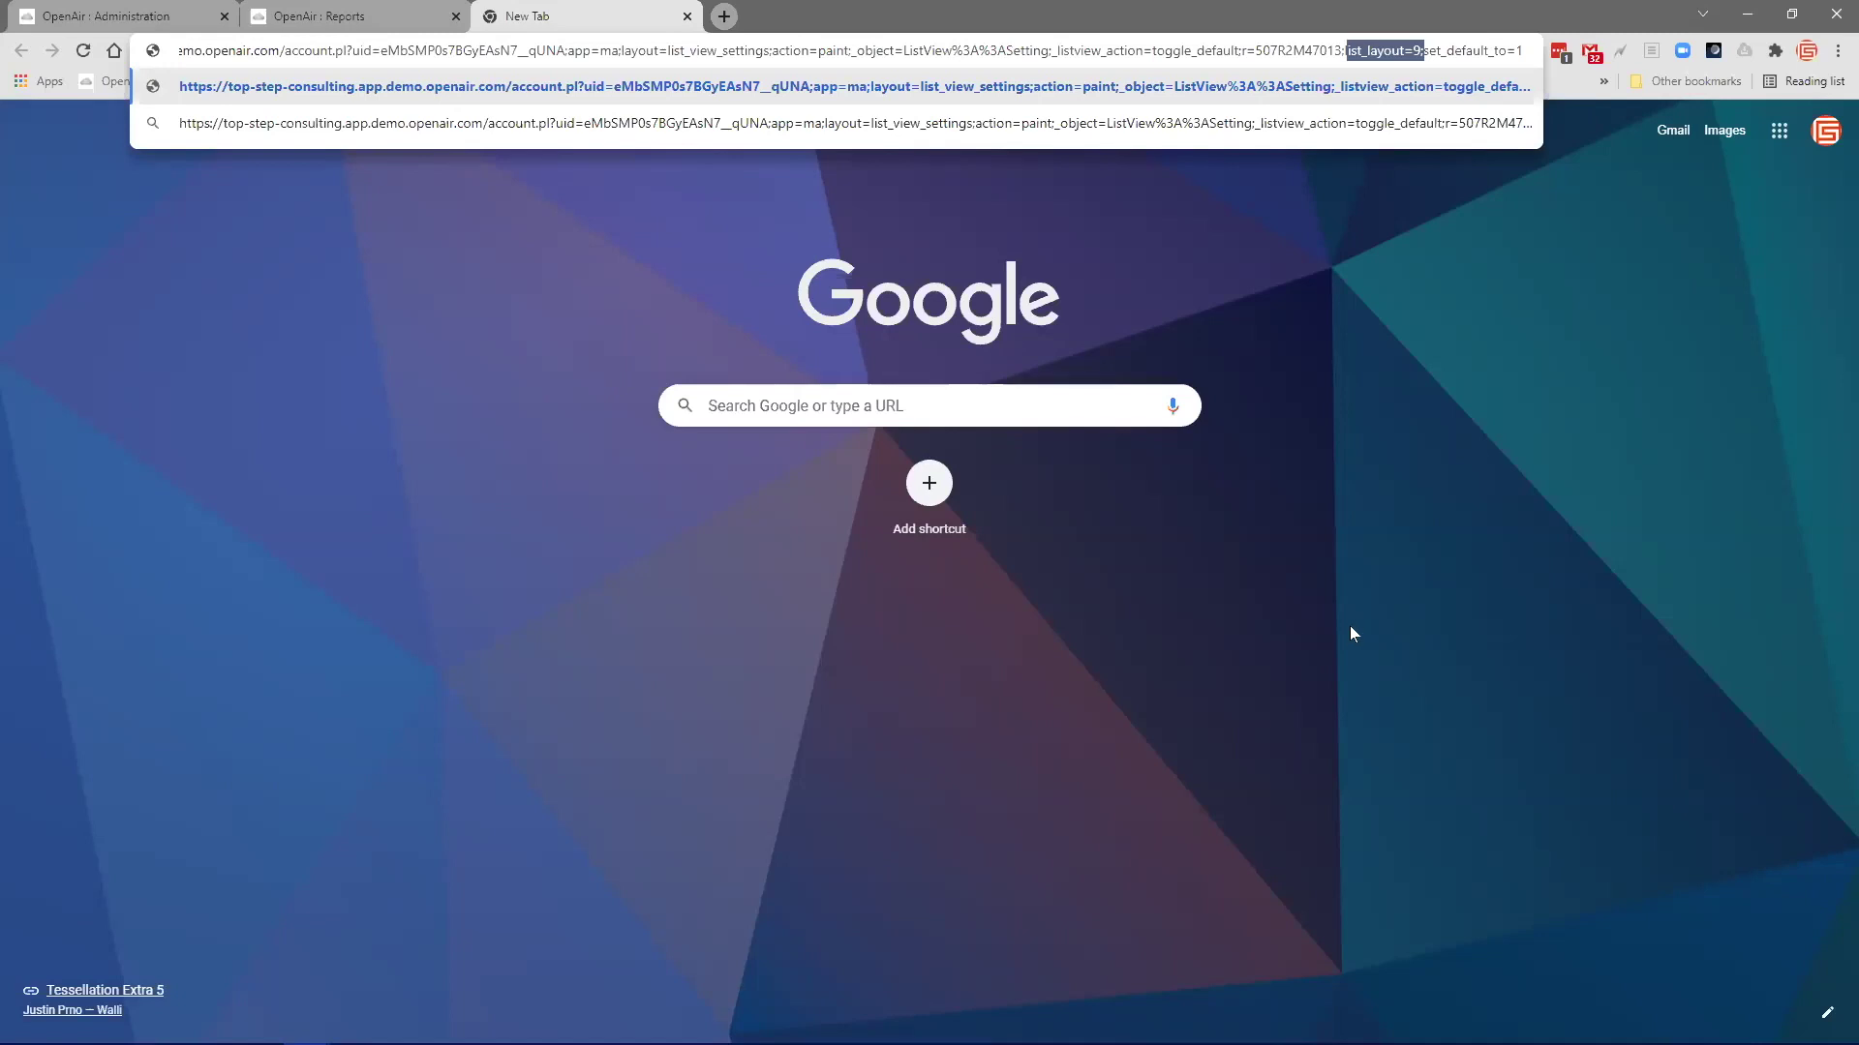
click(347, 22)
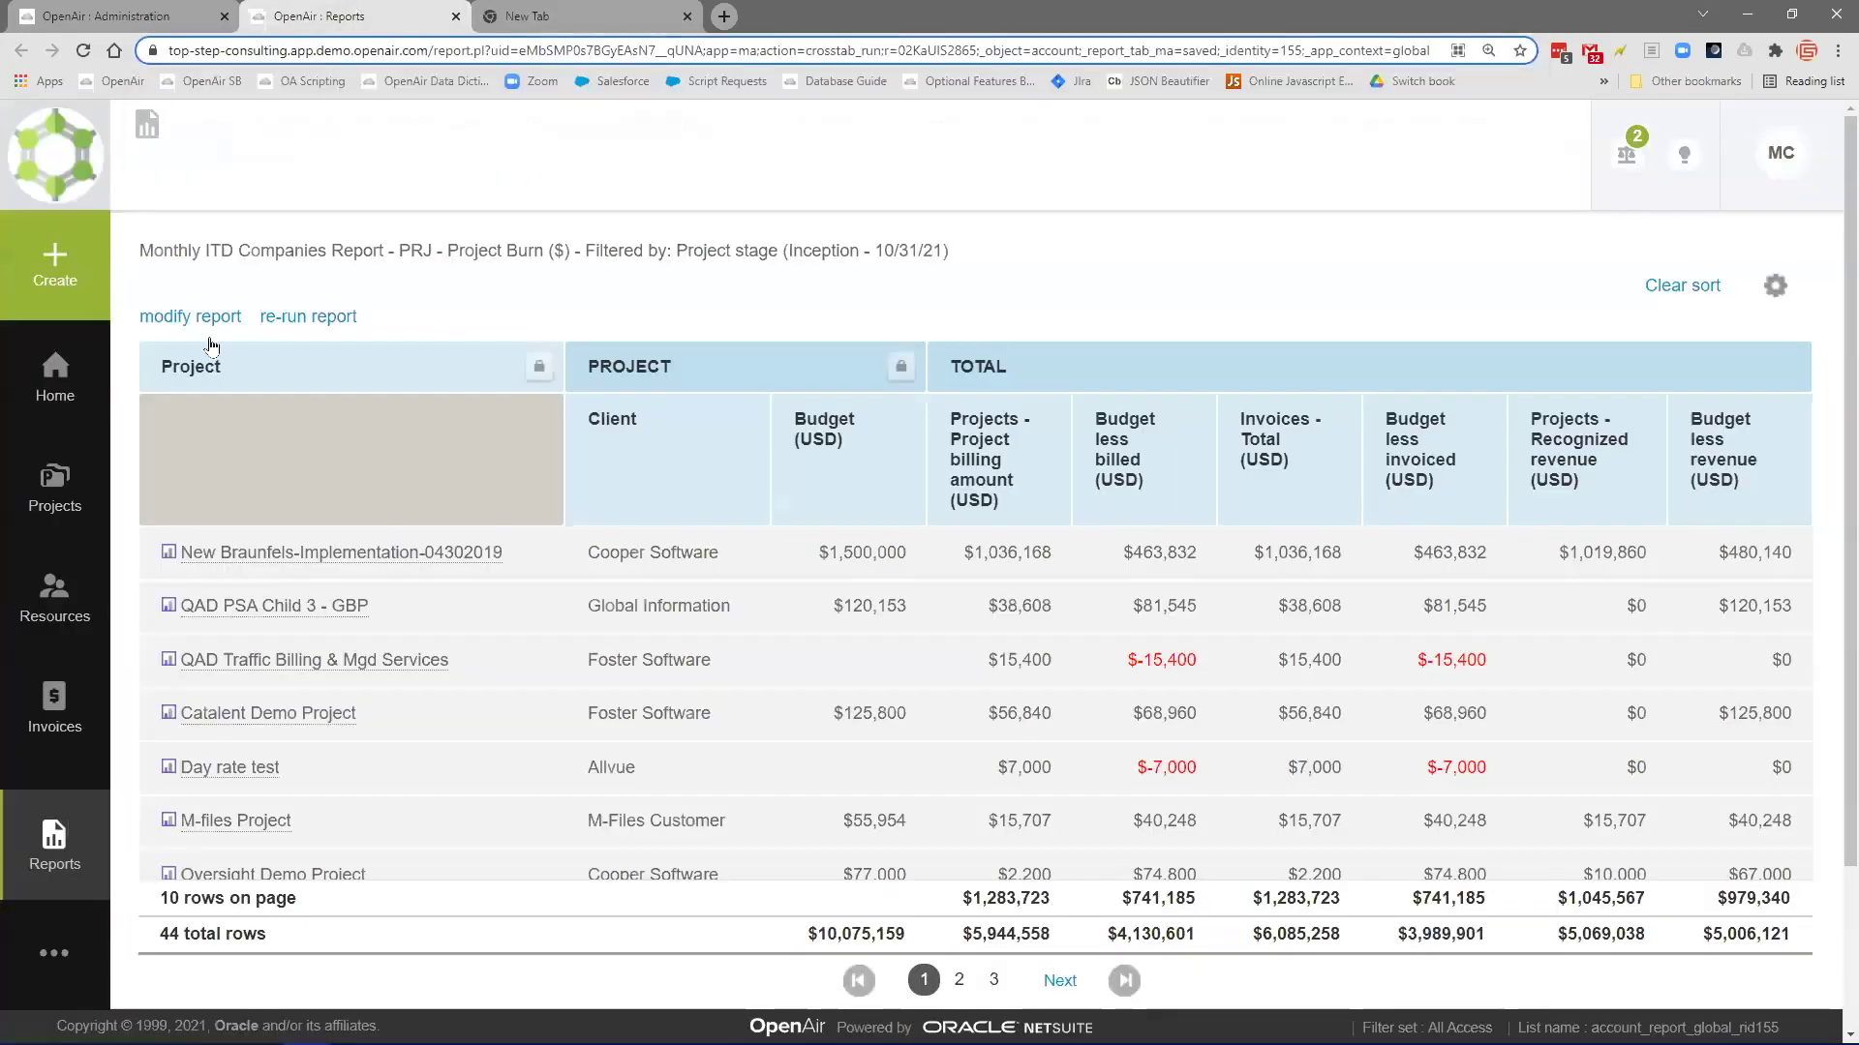
click(160, 17)
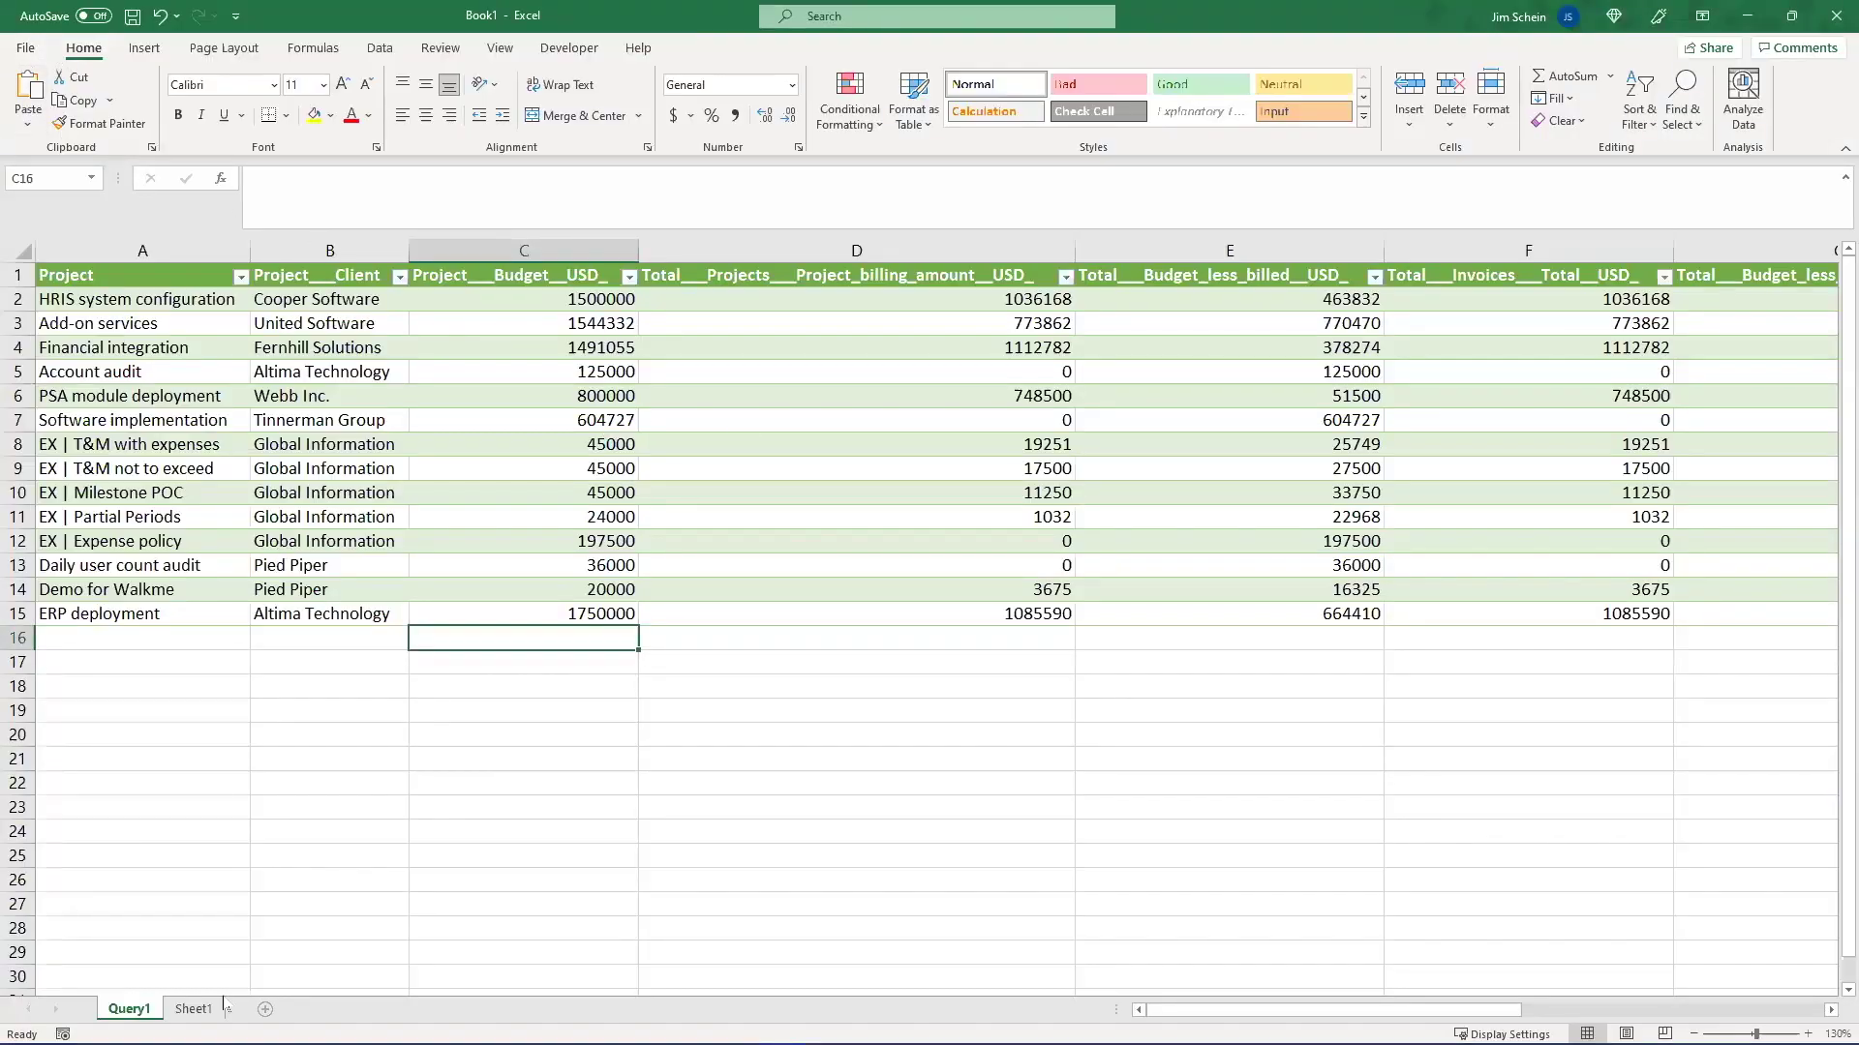
- On Sheet1, start a Get Data import From OData Feed
click(193, 1009)
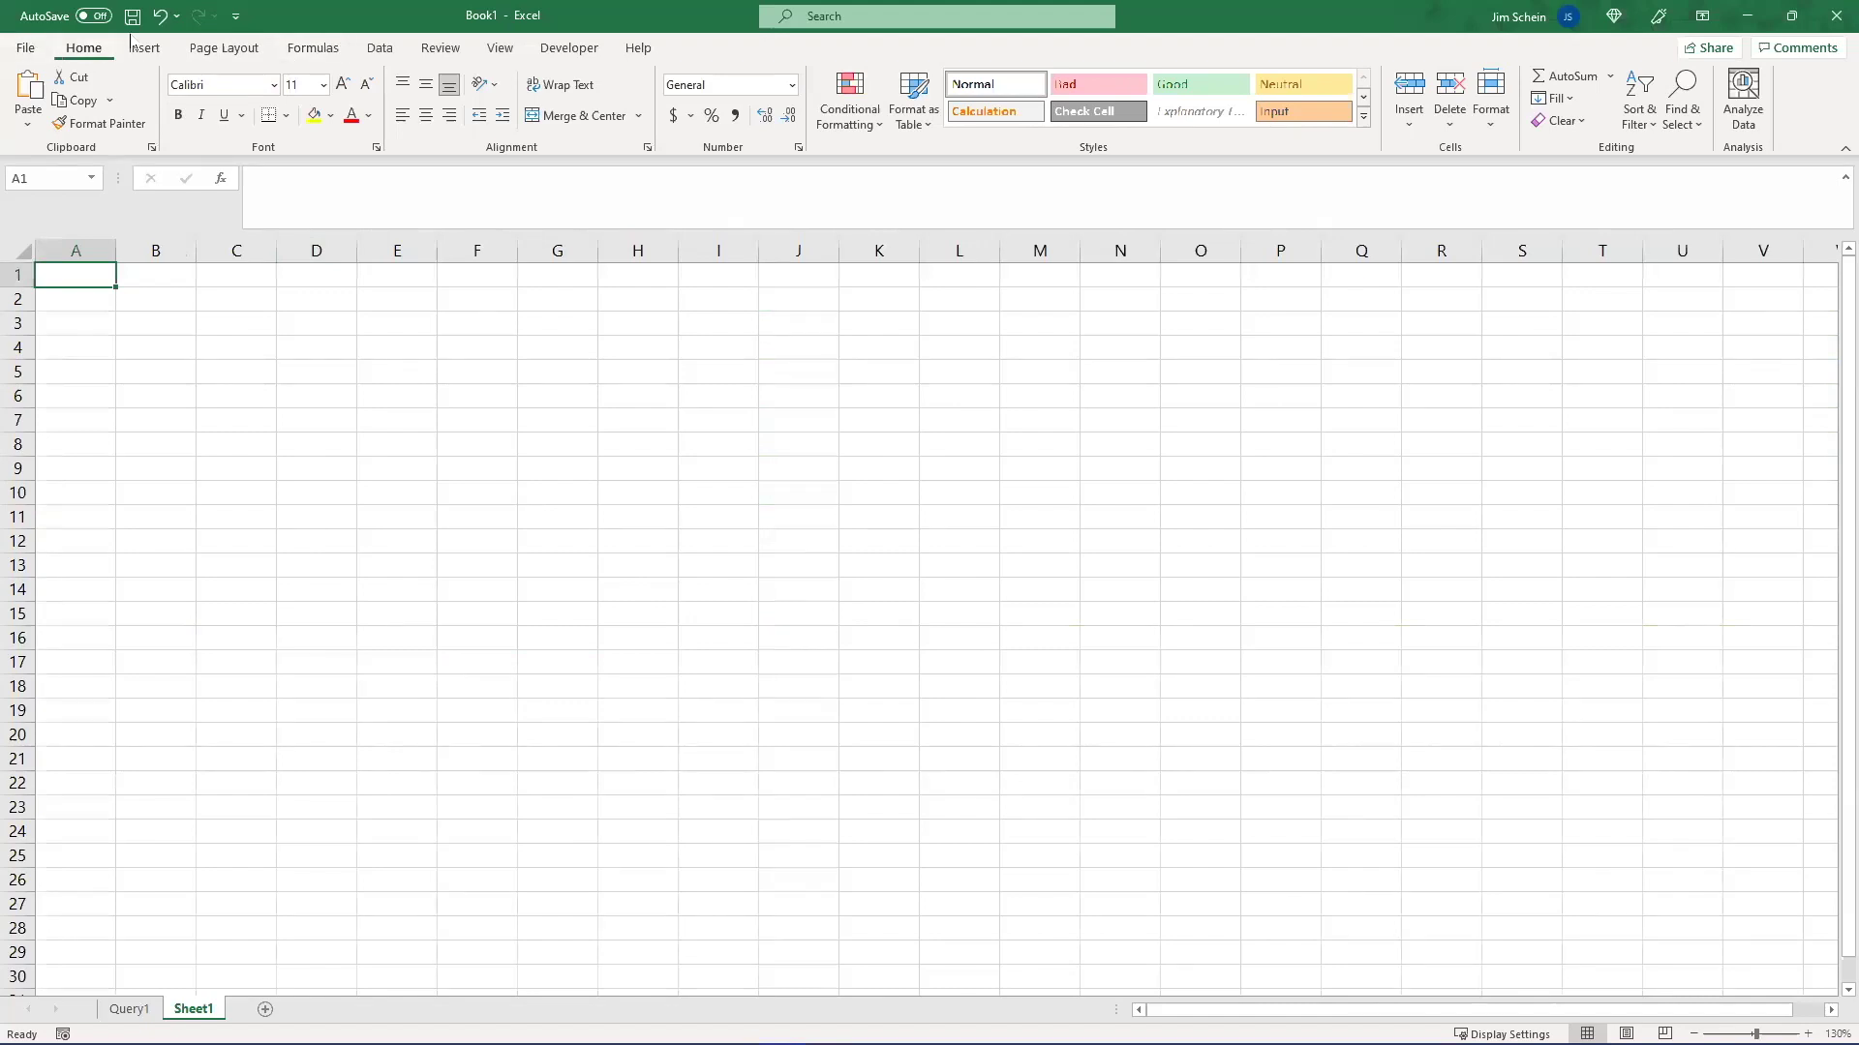
click(399, 54)
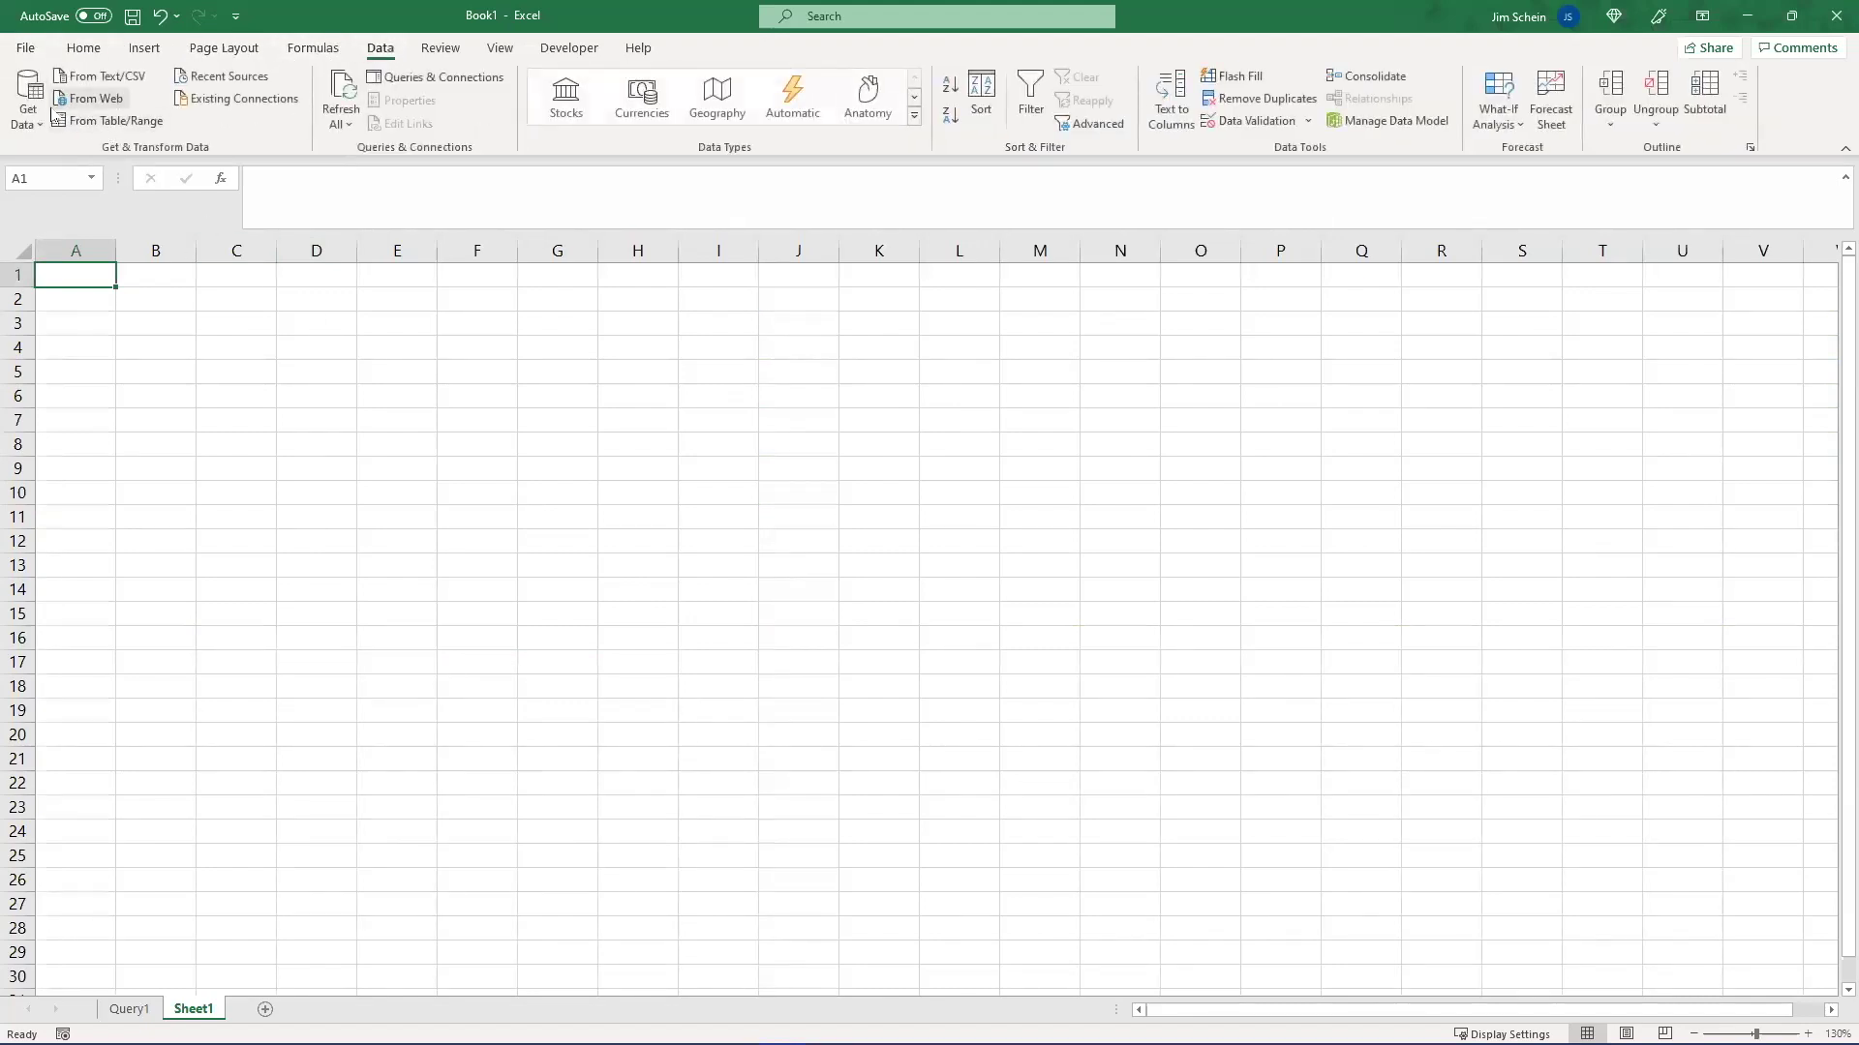
click(38, 111)
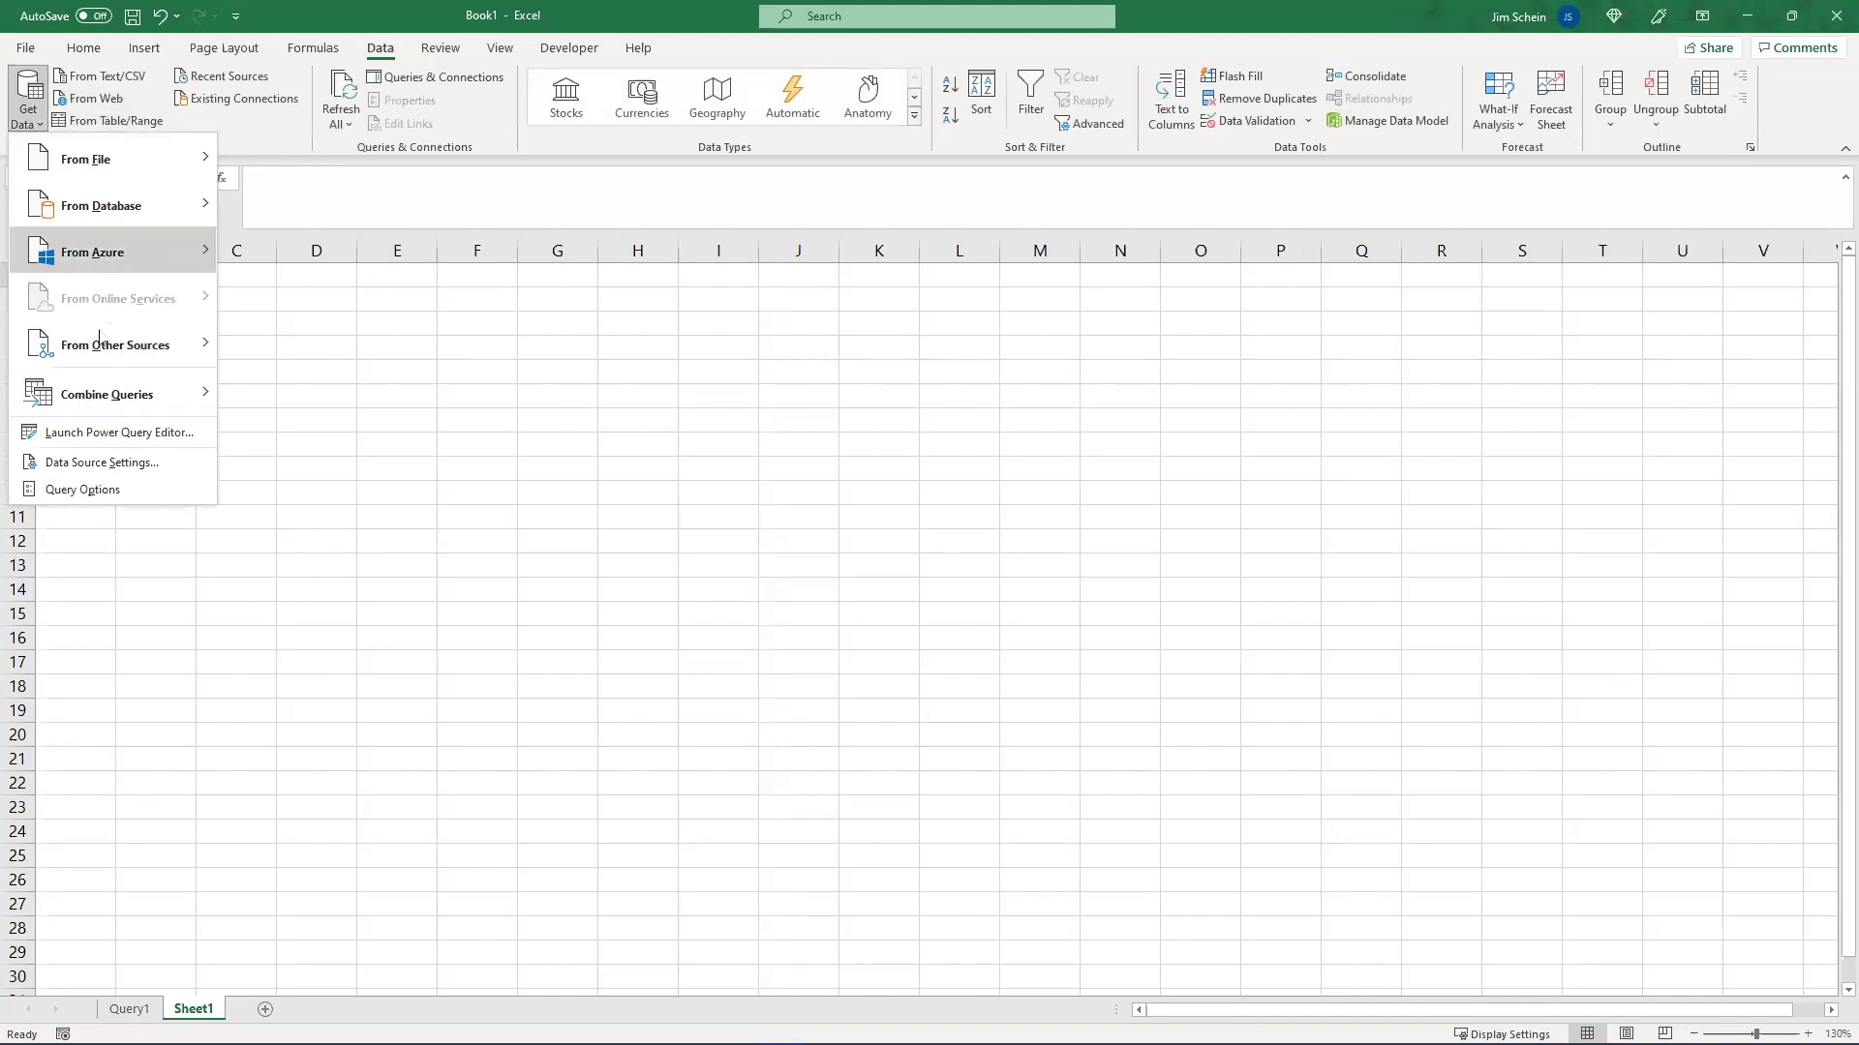
mouse_move(89, 350)
click(291, 488)
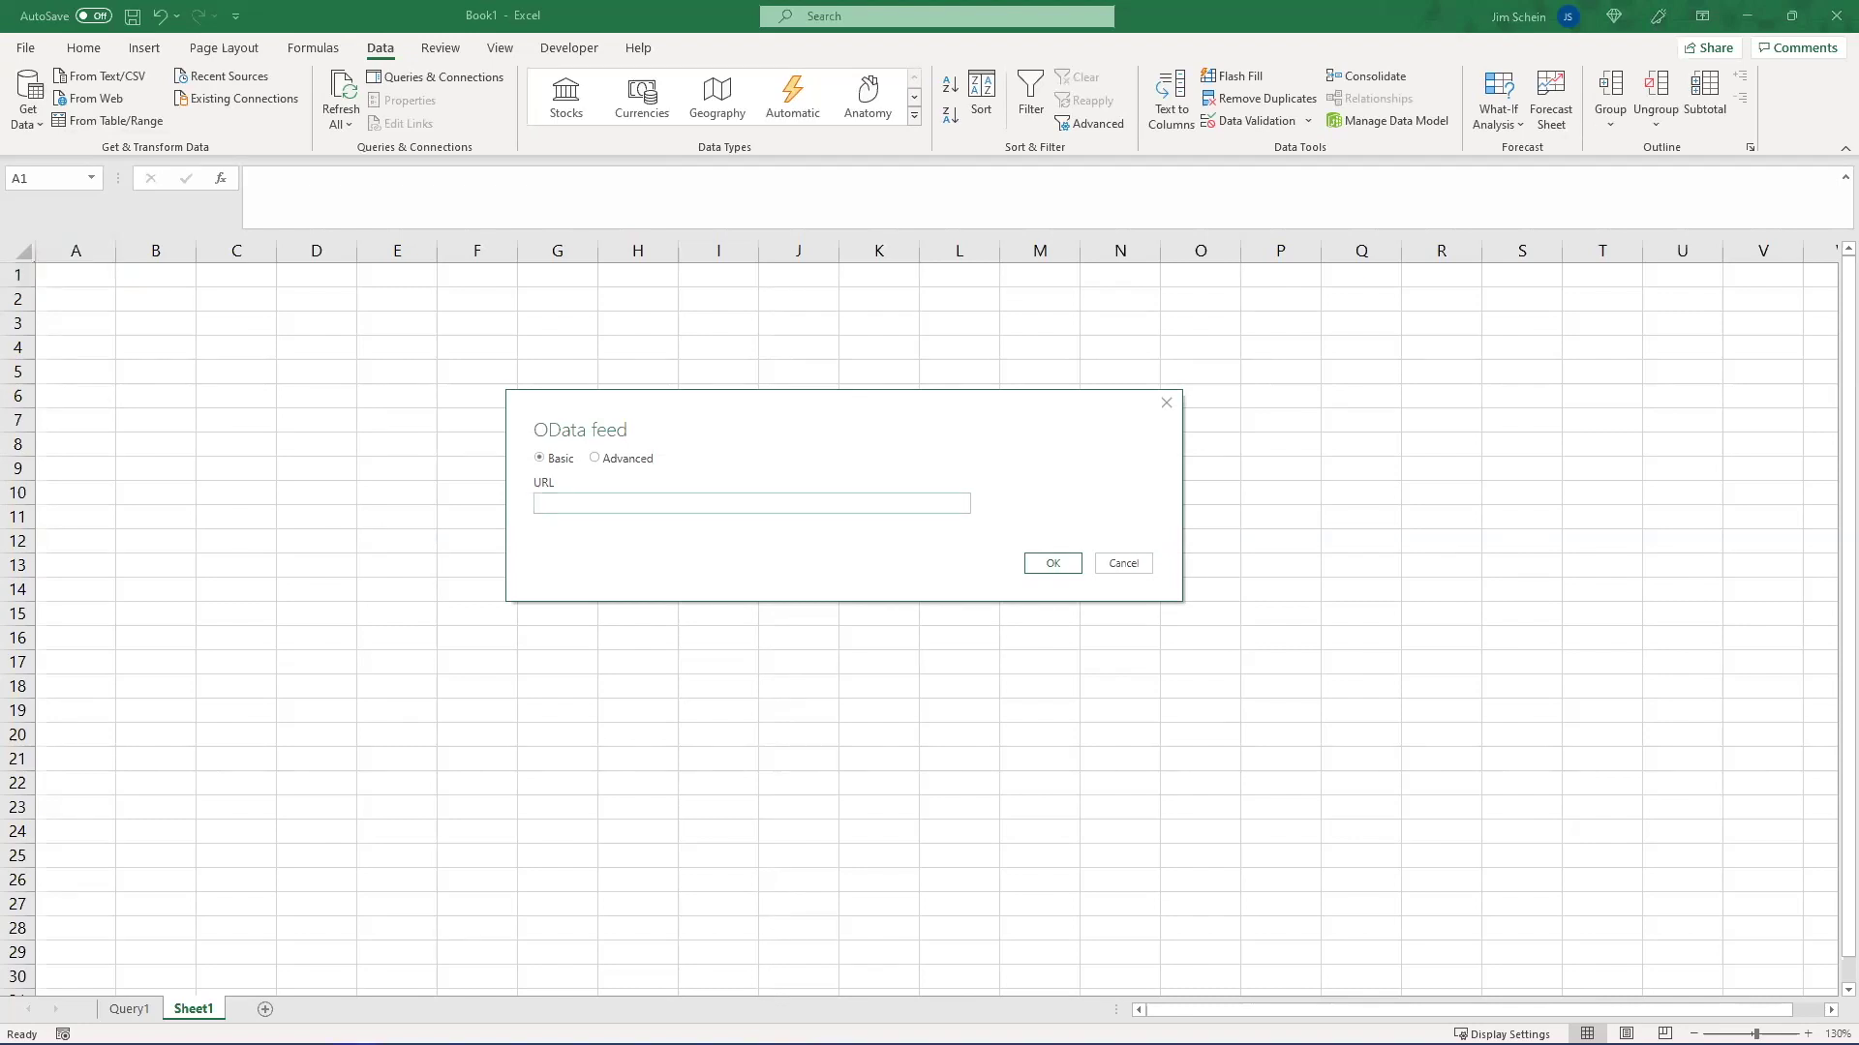
- Paste the OpenAir listview9 OData URL and confirm it to preview the bookings
click(879, 505)
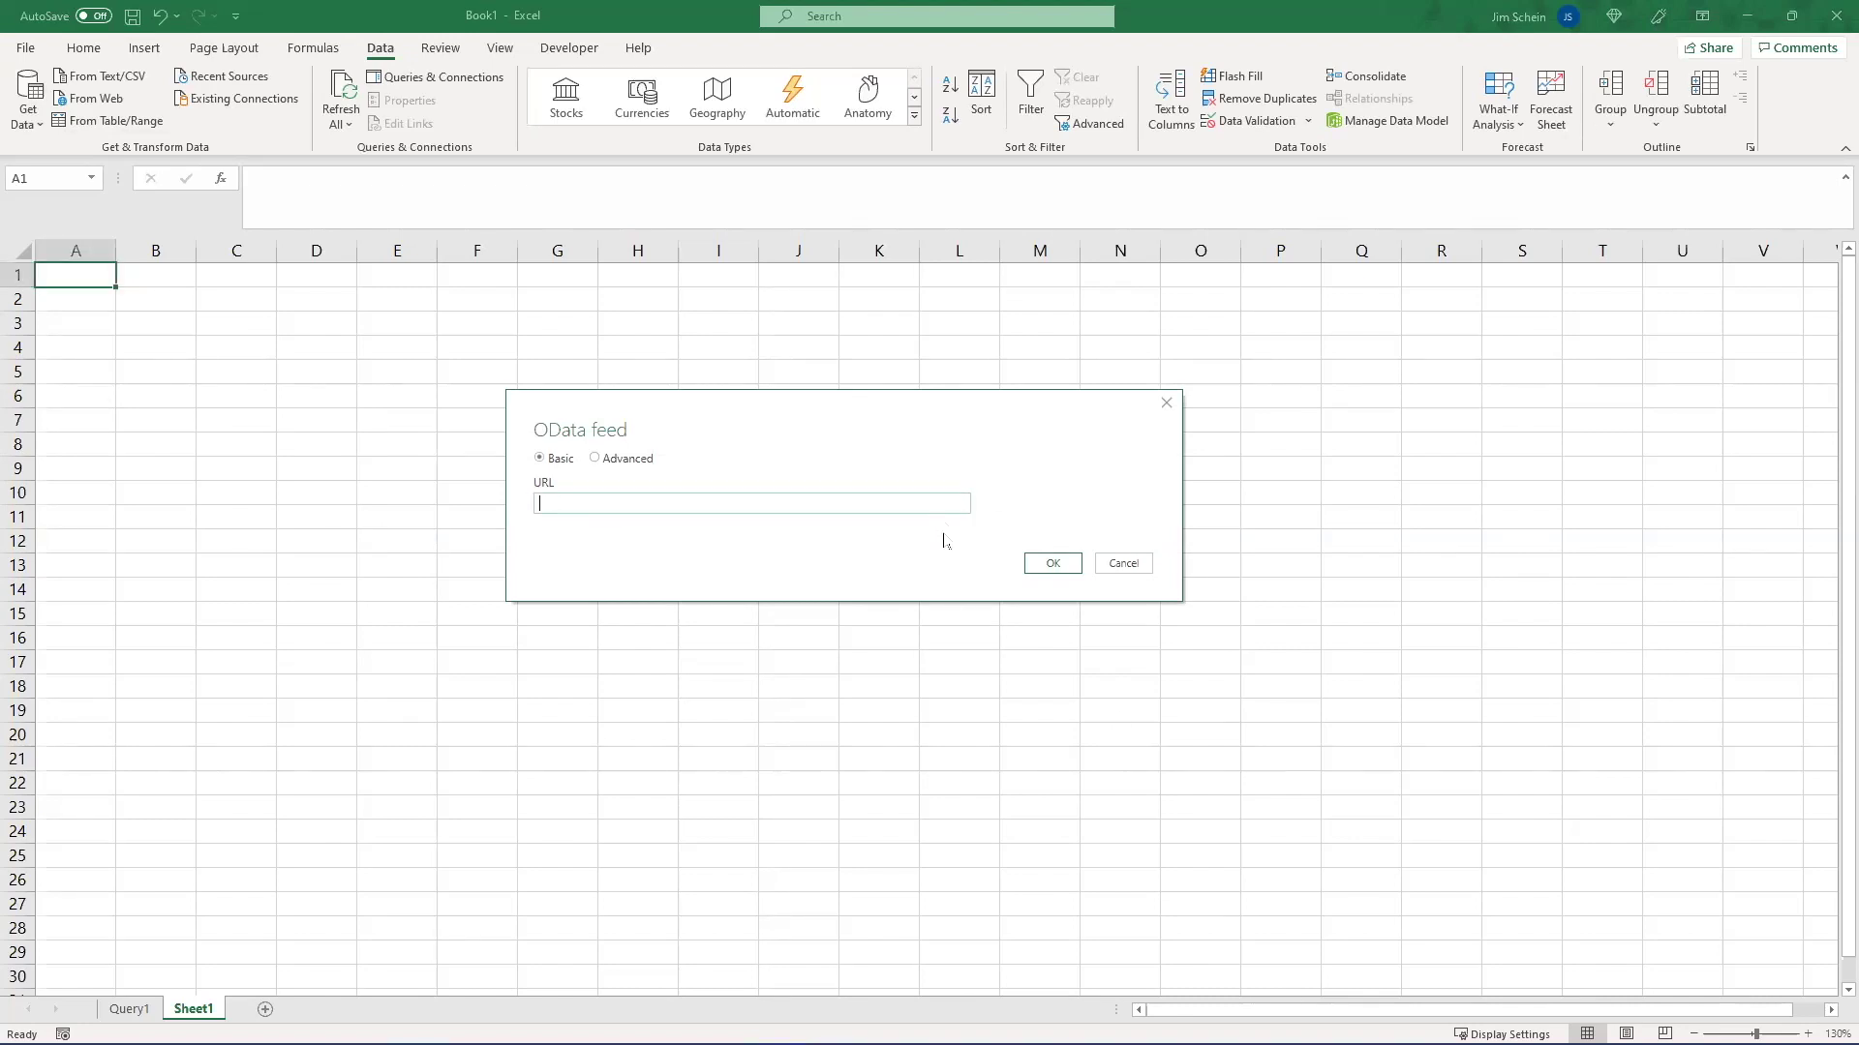
key(ctrl+v)
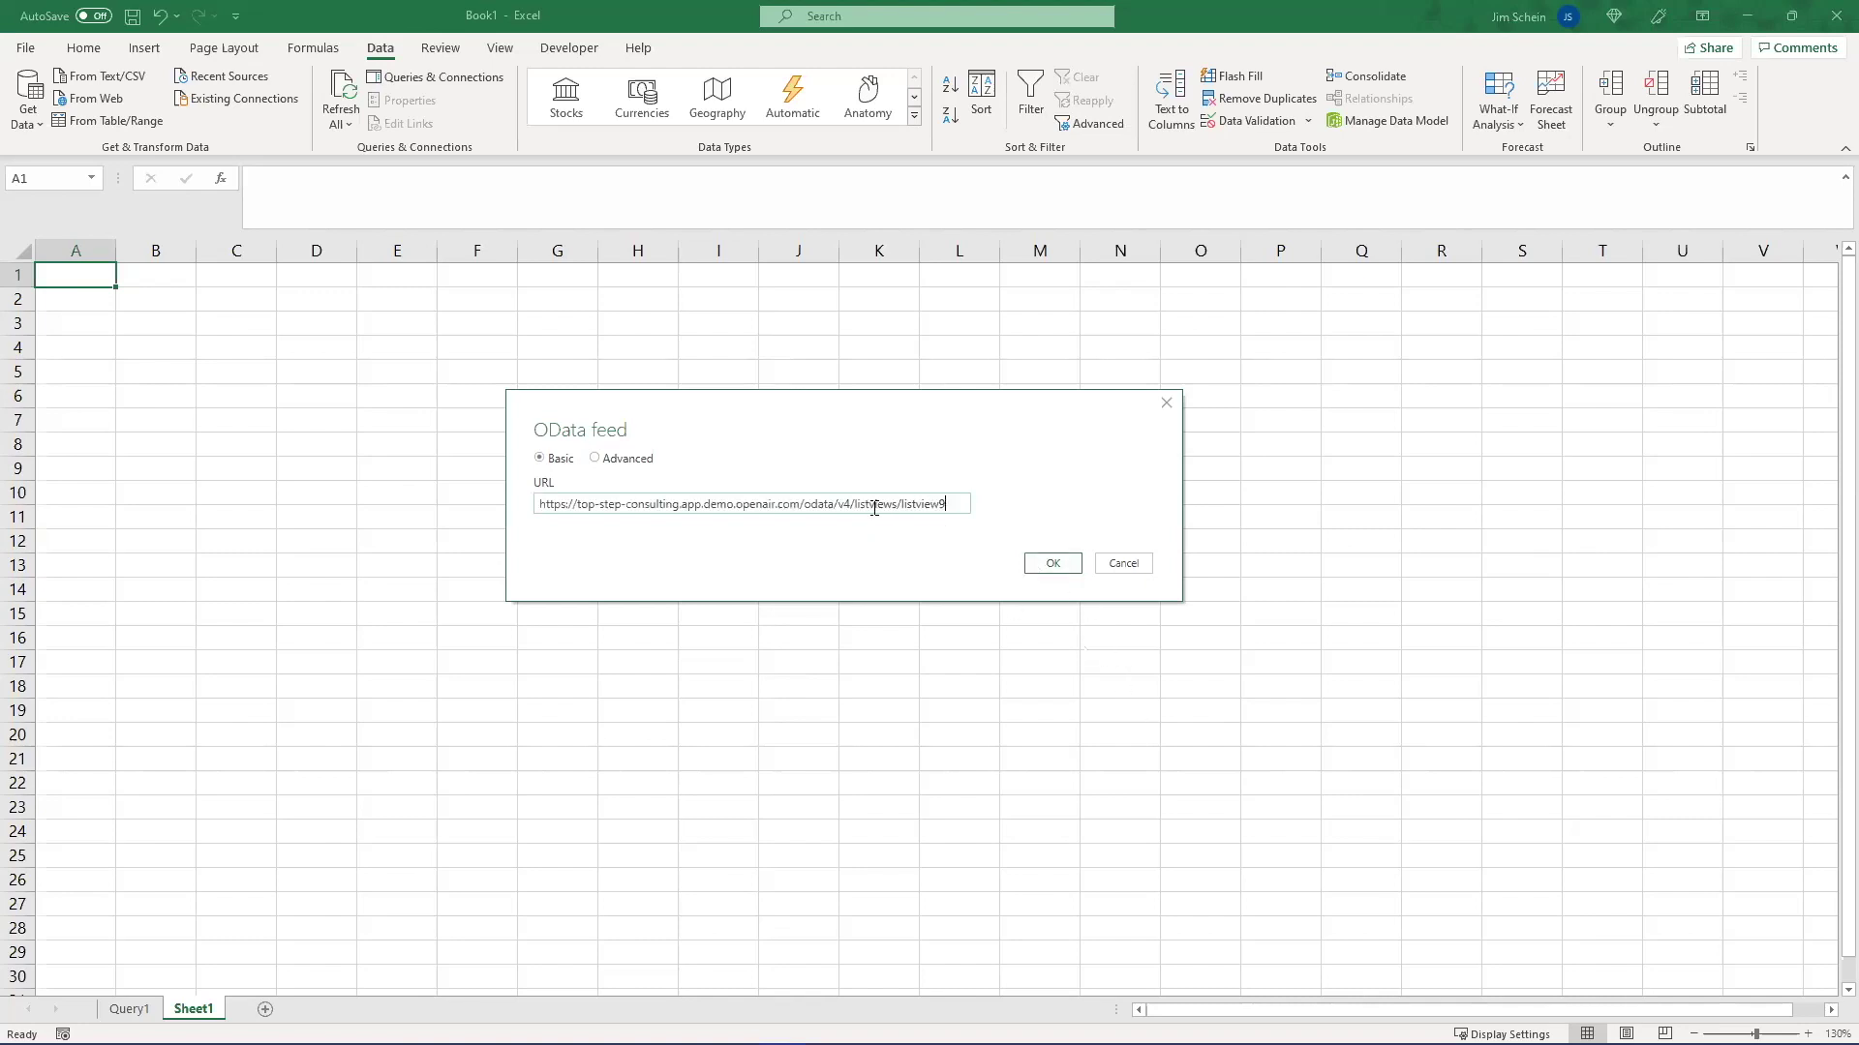
click(917, 504)
click(951, 504)
click(1051, 561)
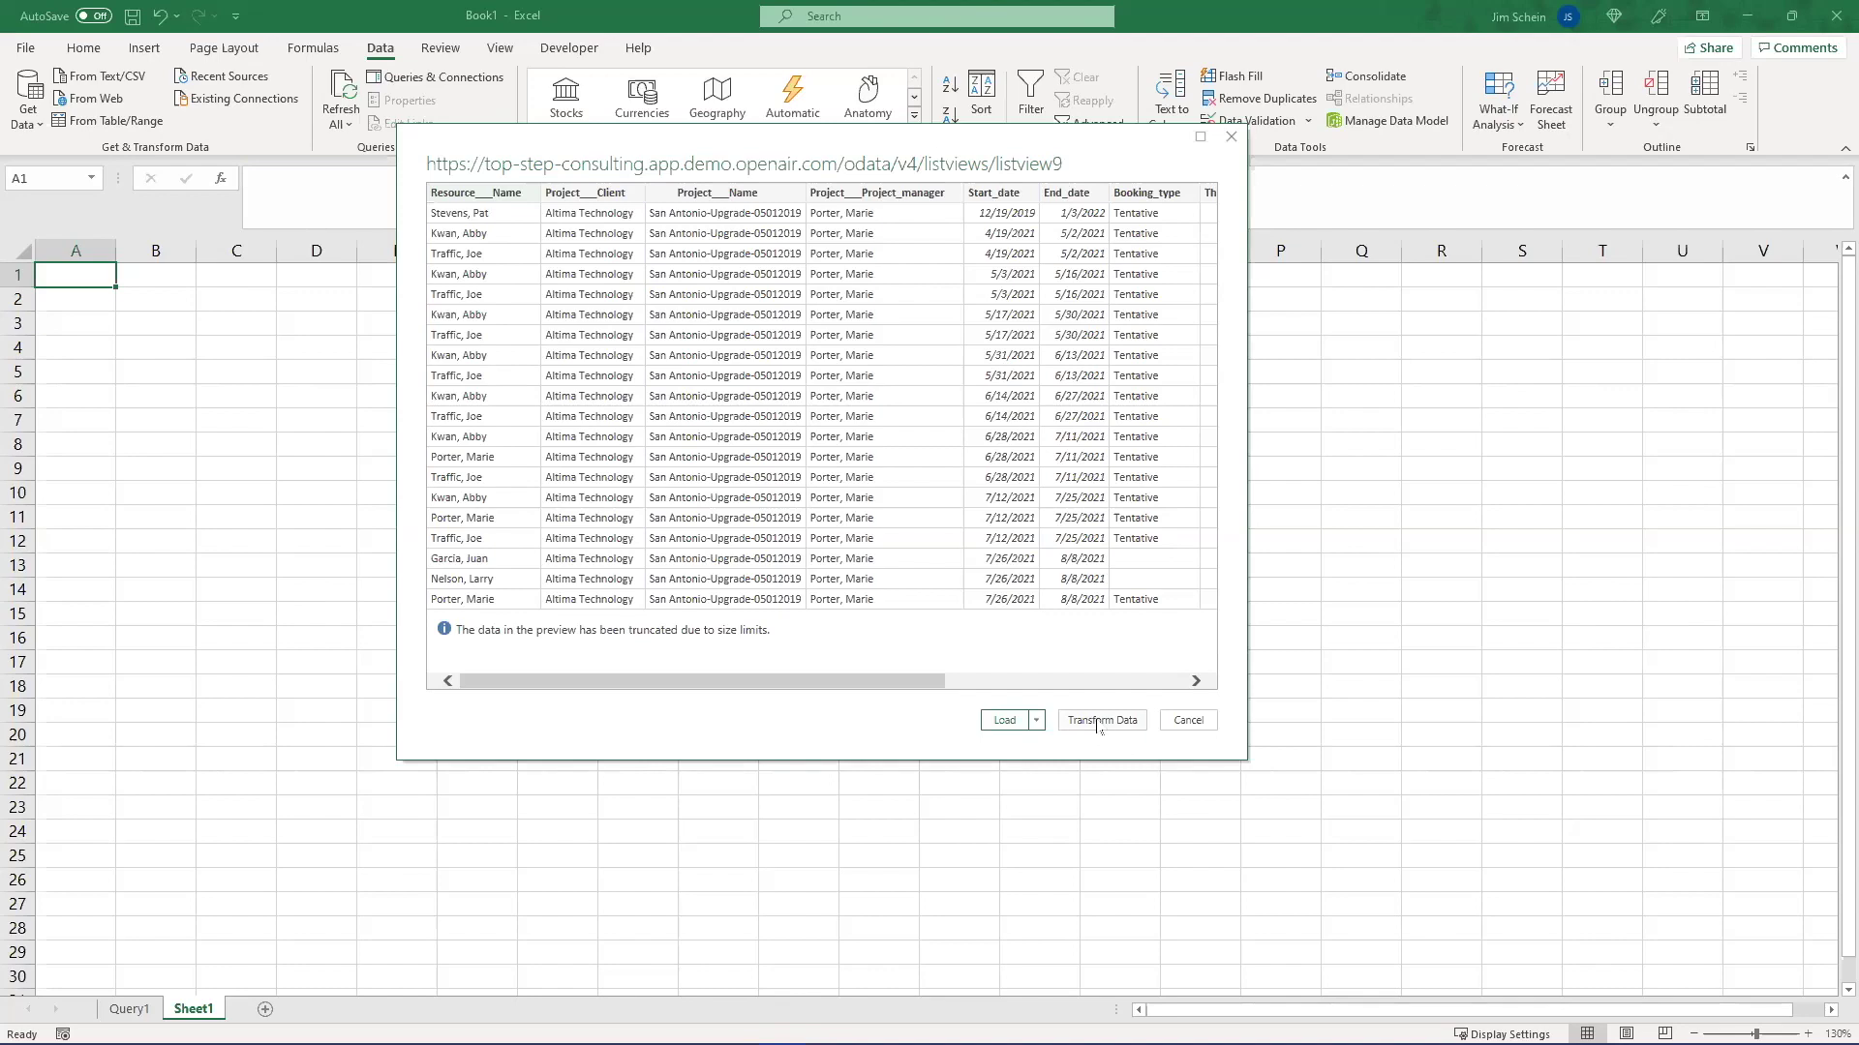
- Load the listview9 booking preview into the workbook as a table
click(1004, 721)
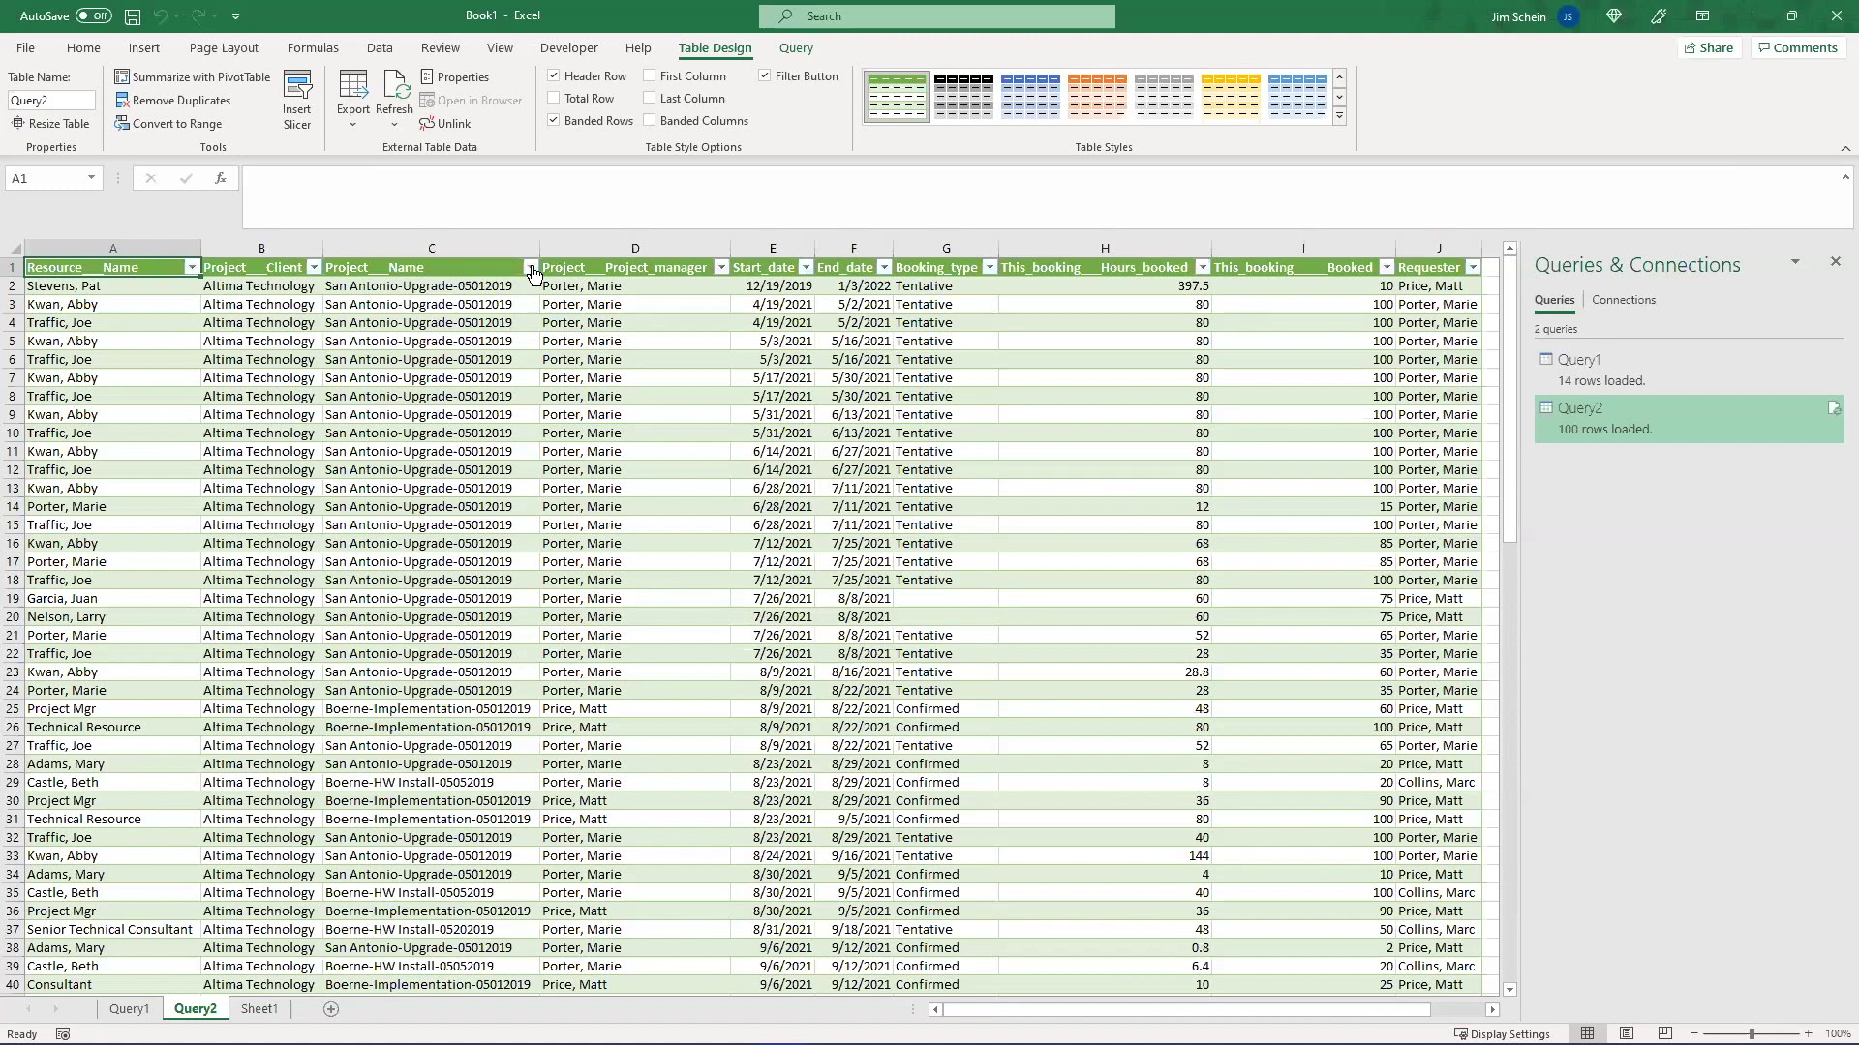
click(721, 267)
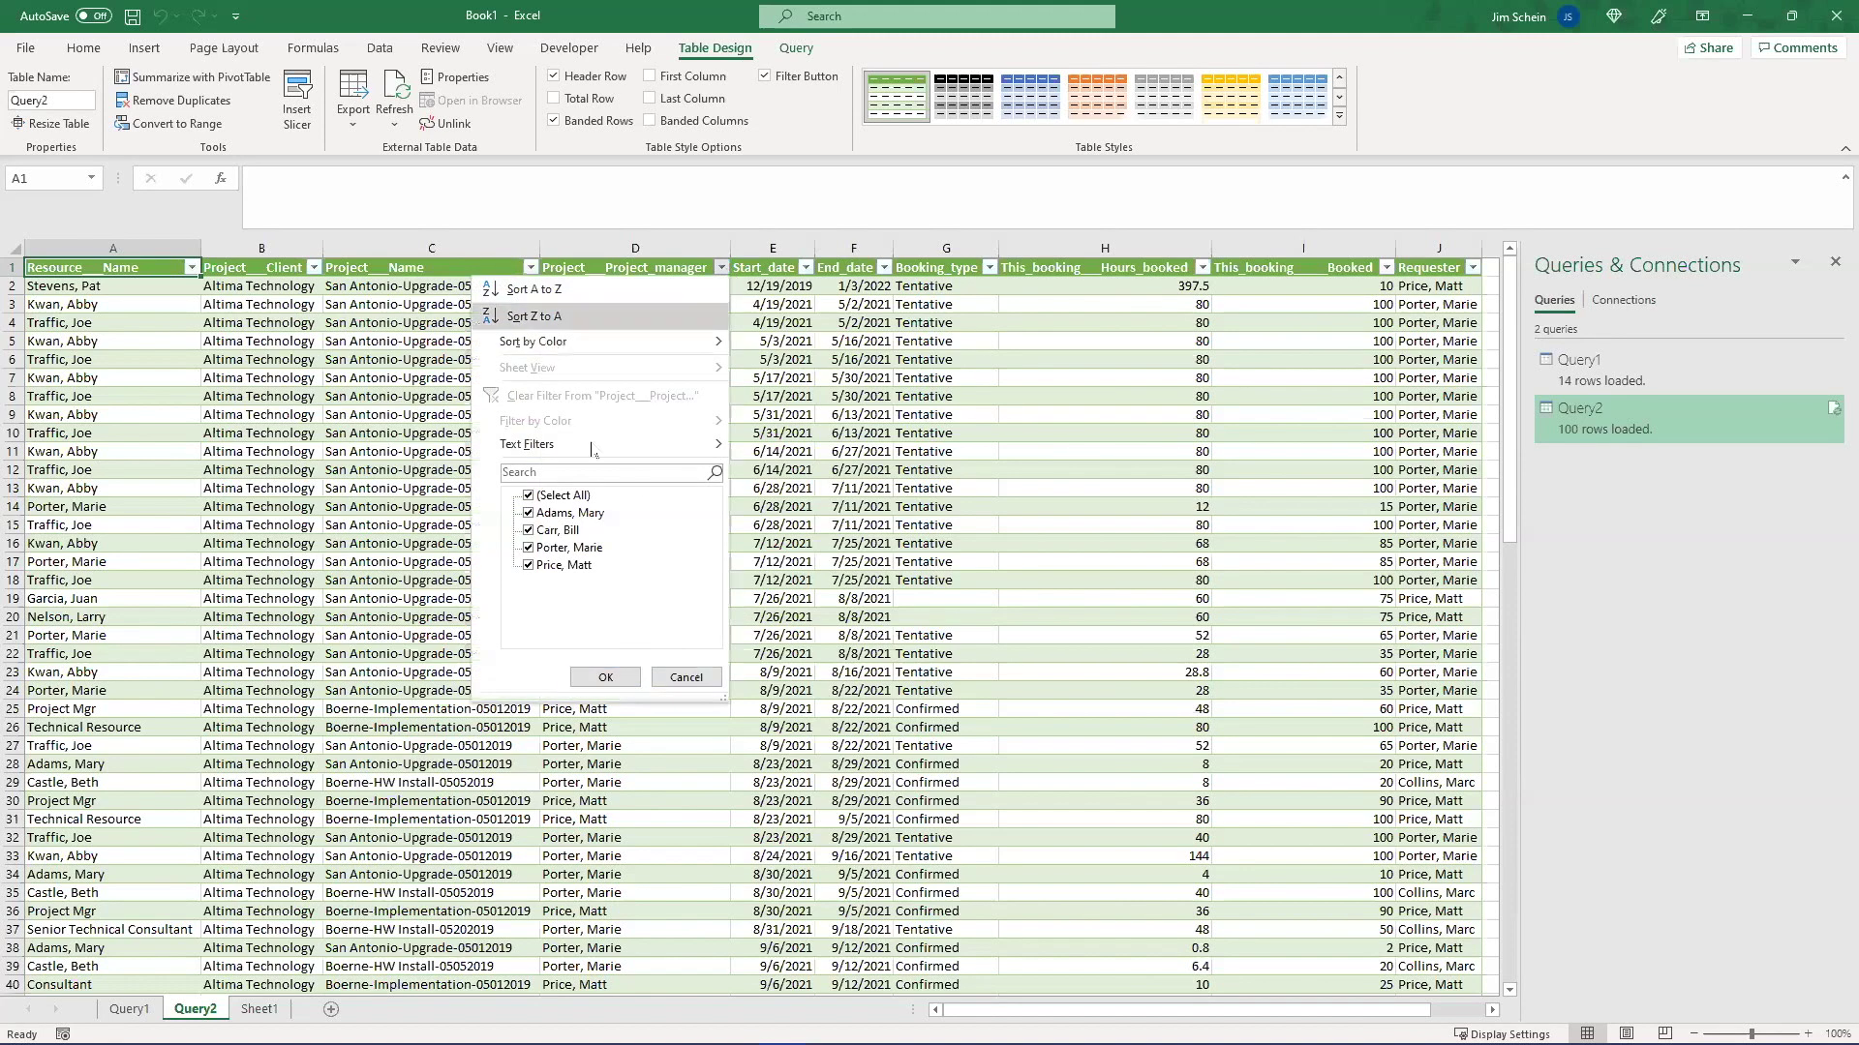
click(566, 495)
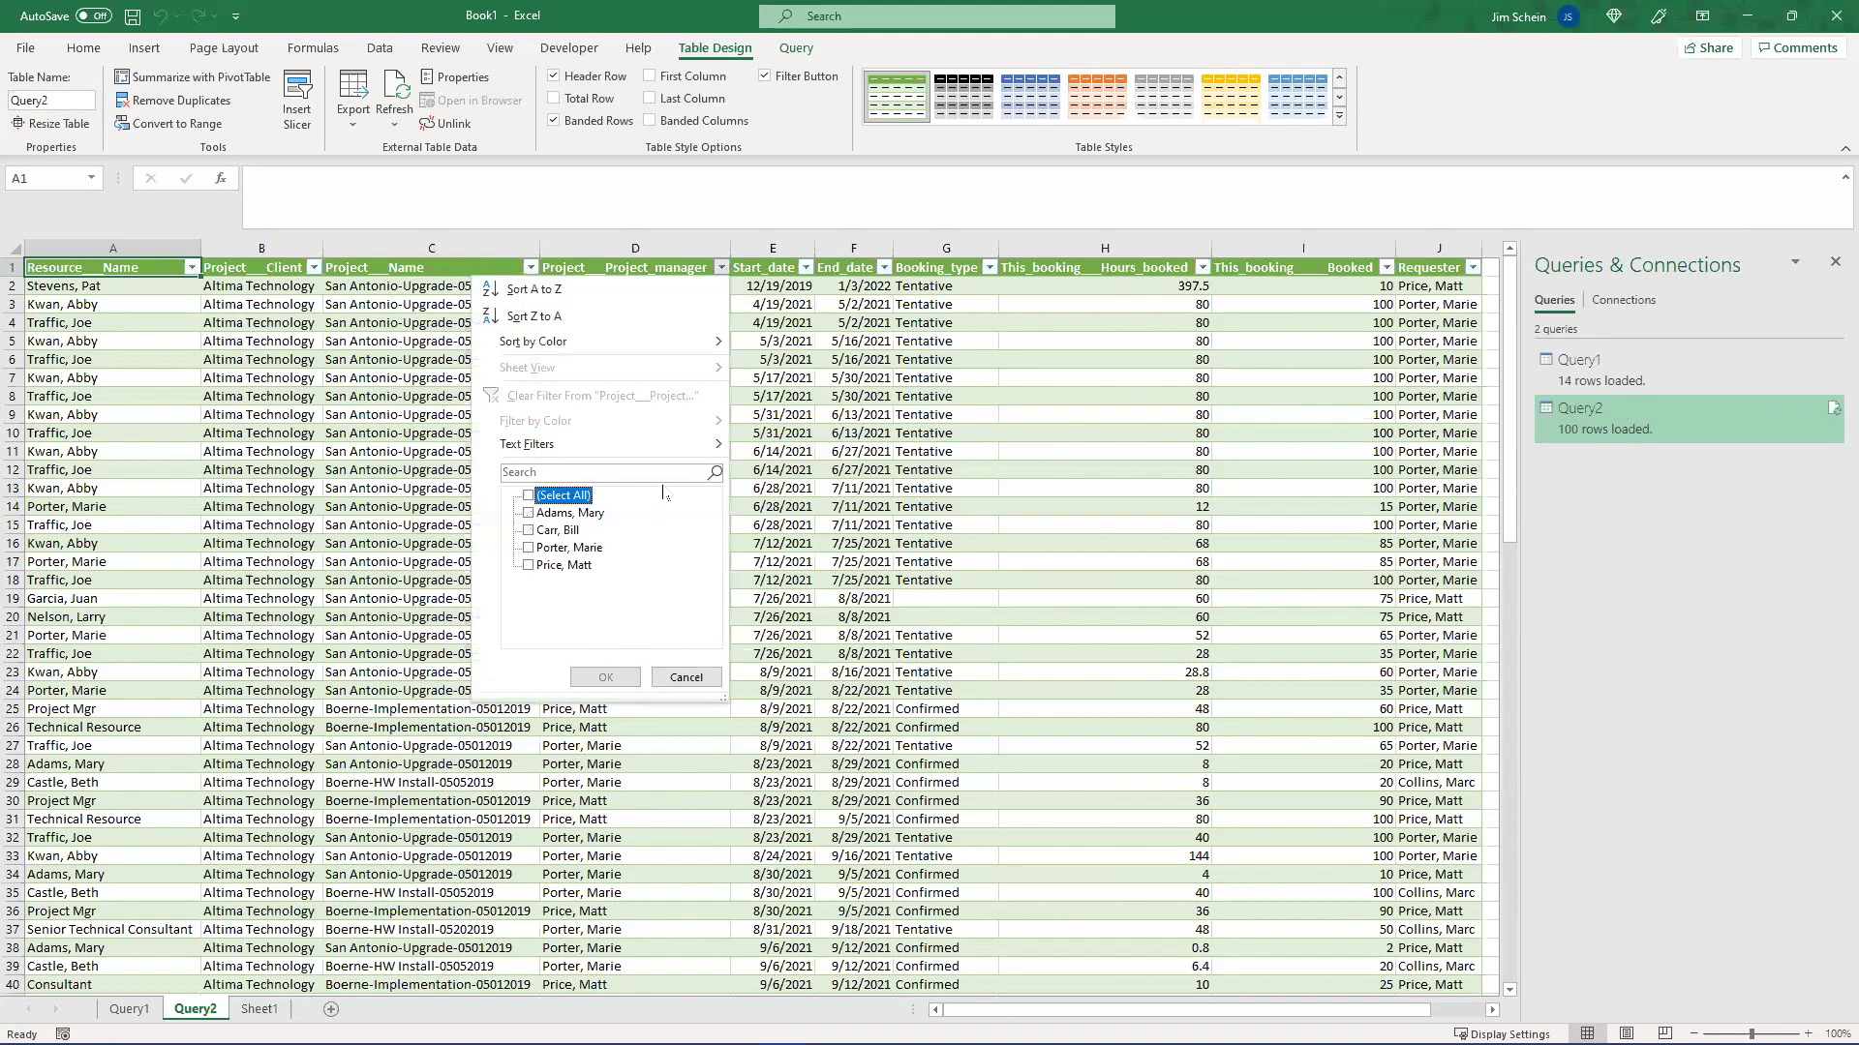
click(529, 530)
click(605, 677)
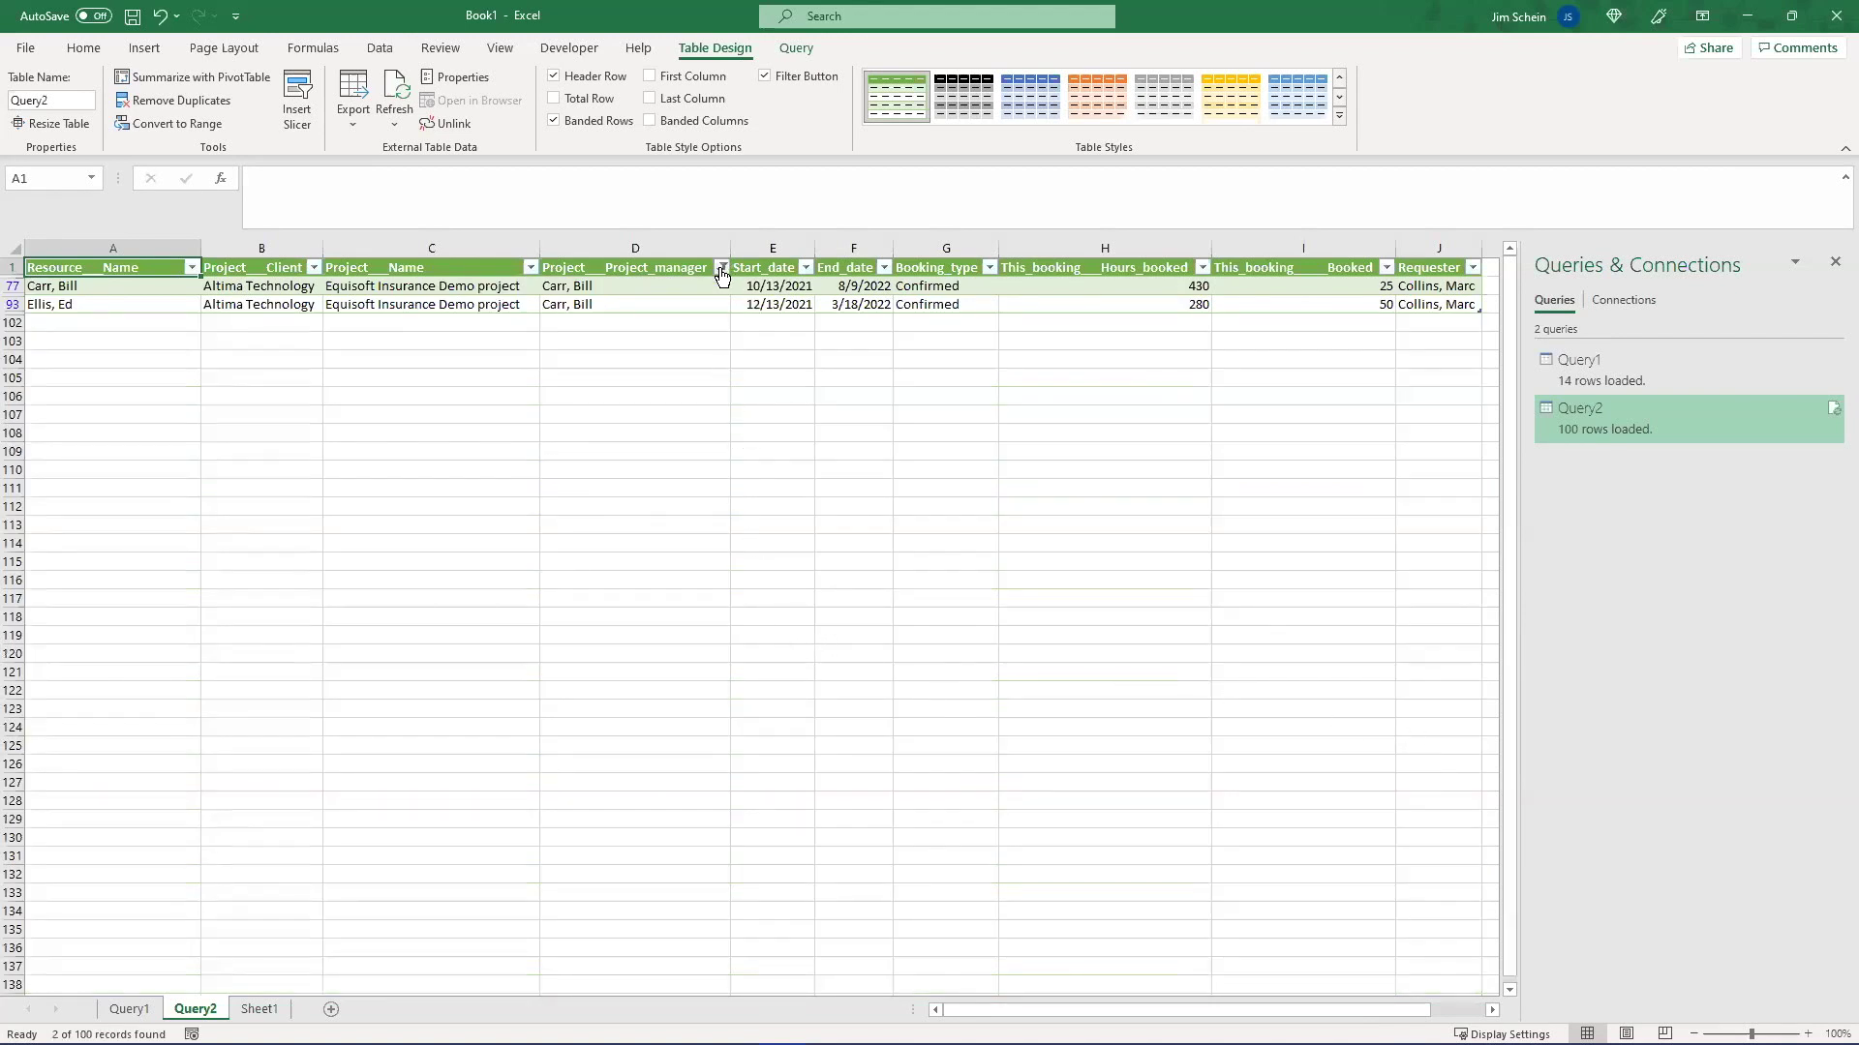
click(721, 270)
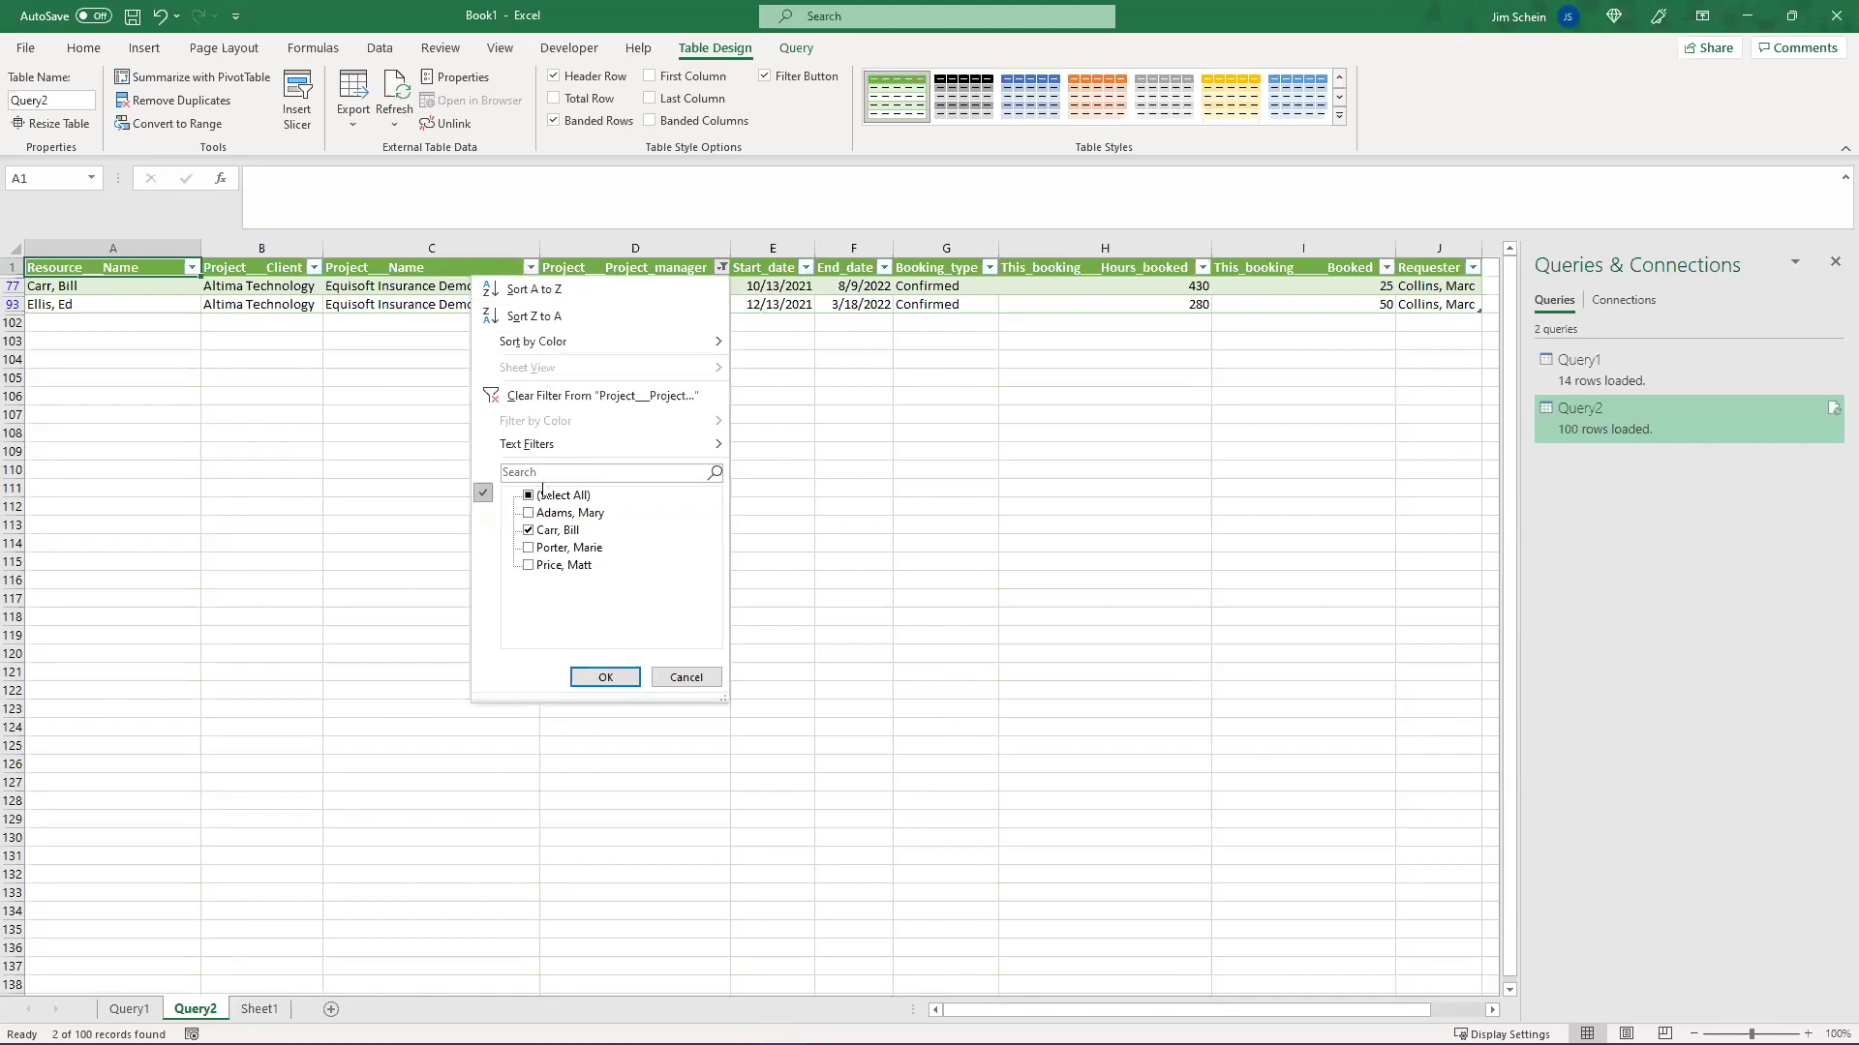
click(604, 676)
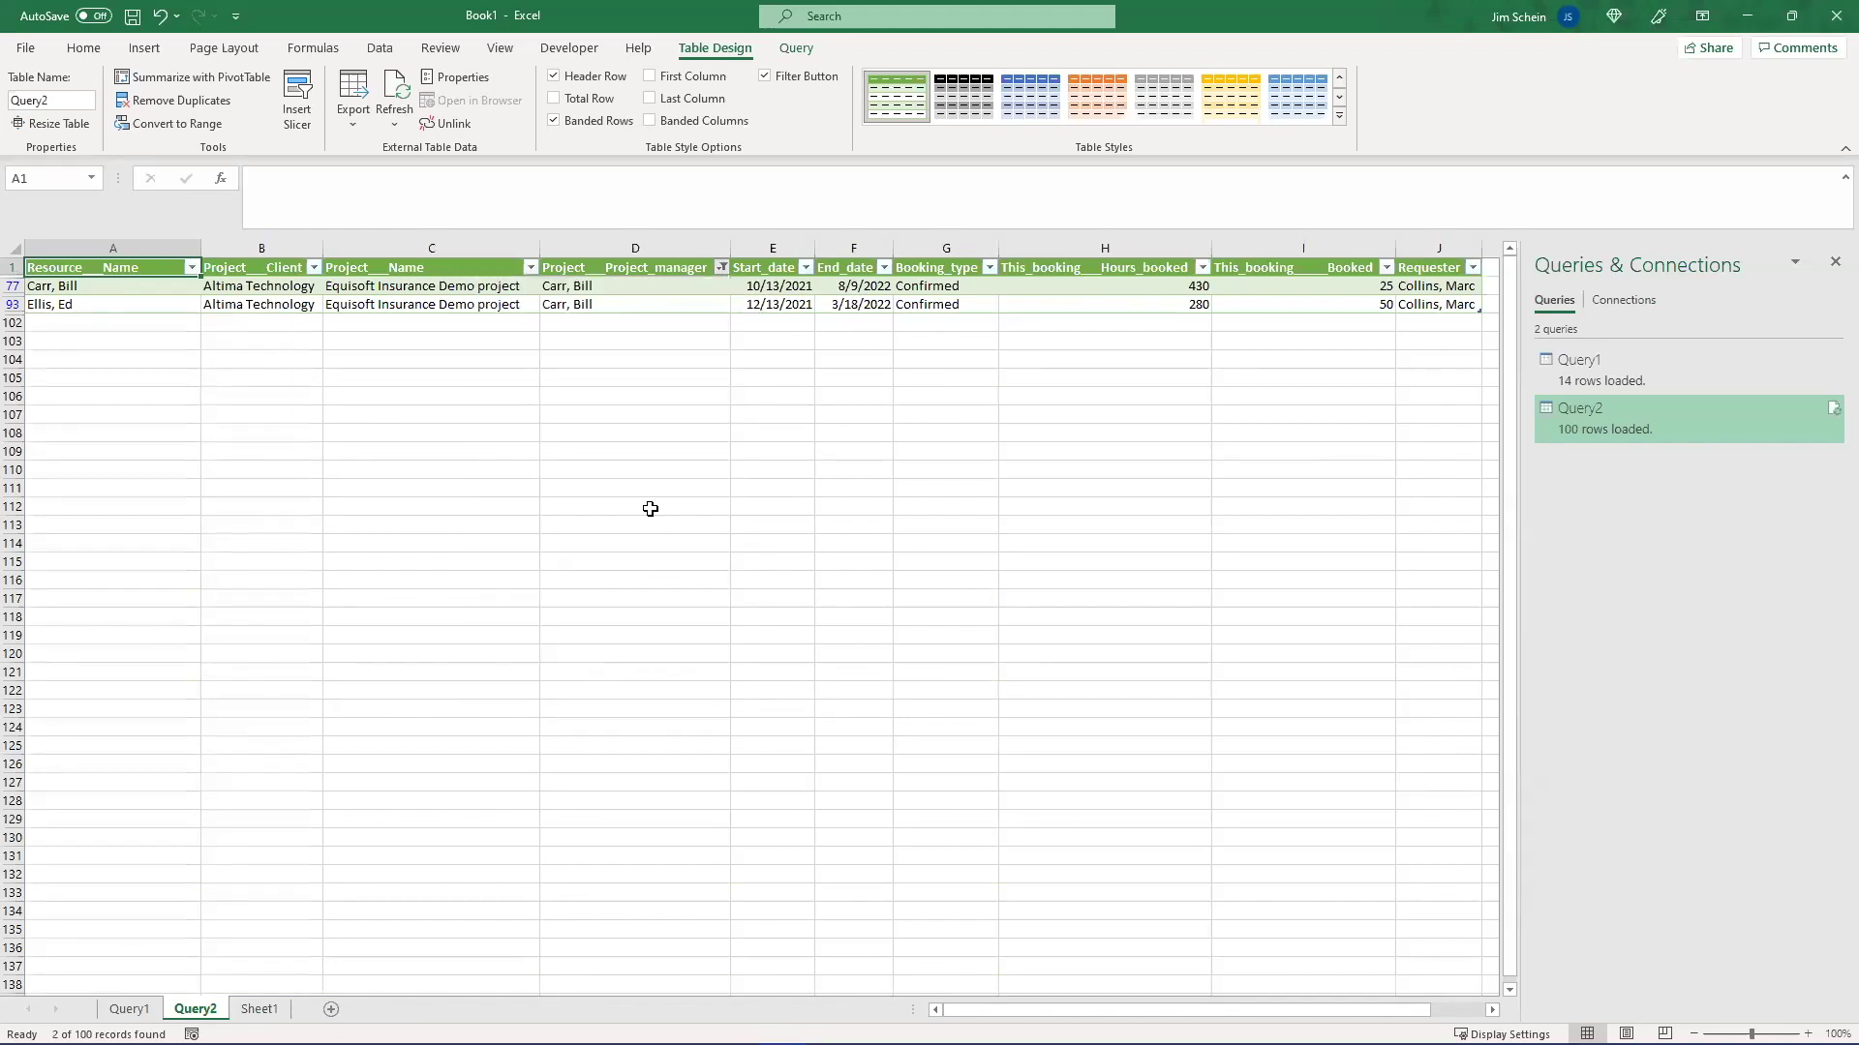
click(620, 465)
click(518, 578)
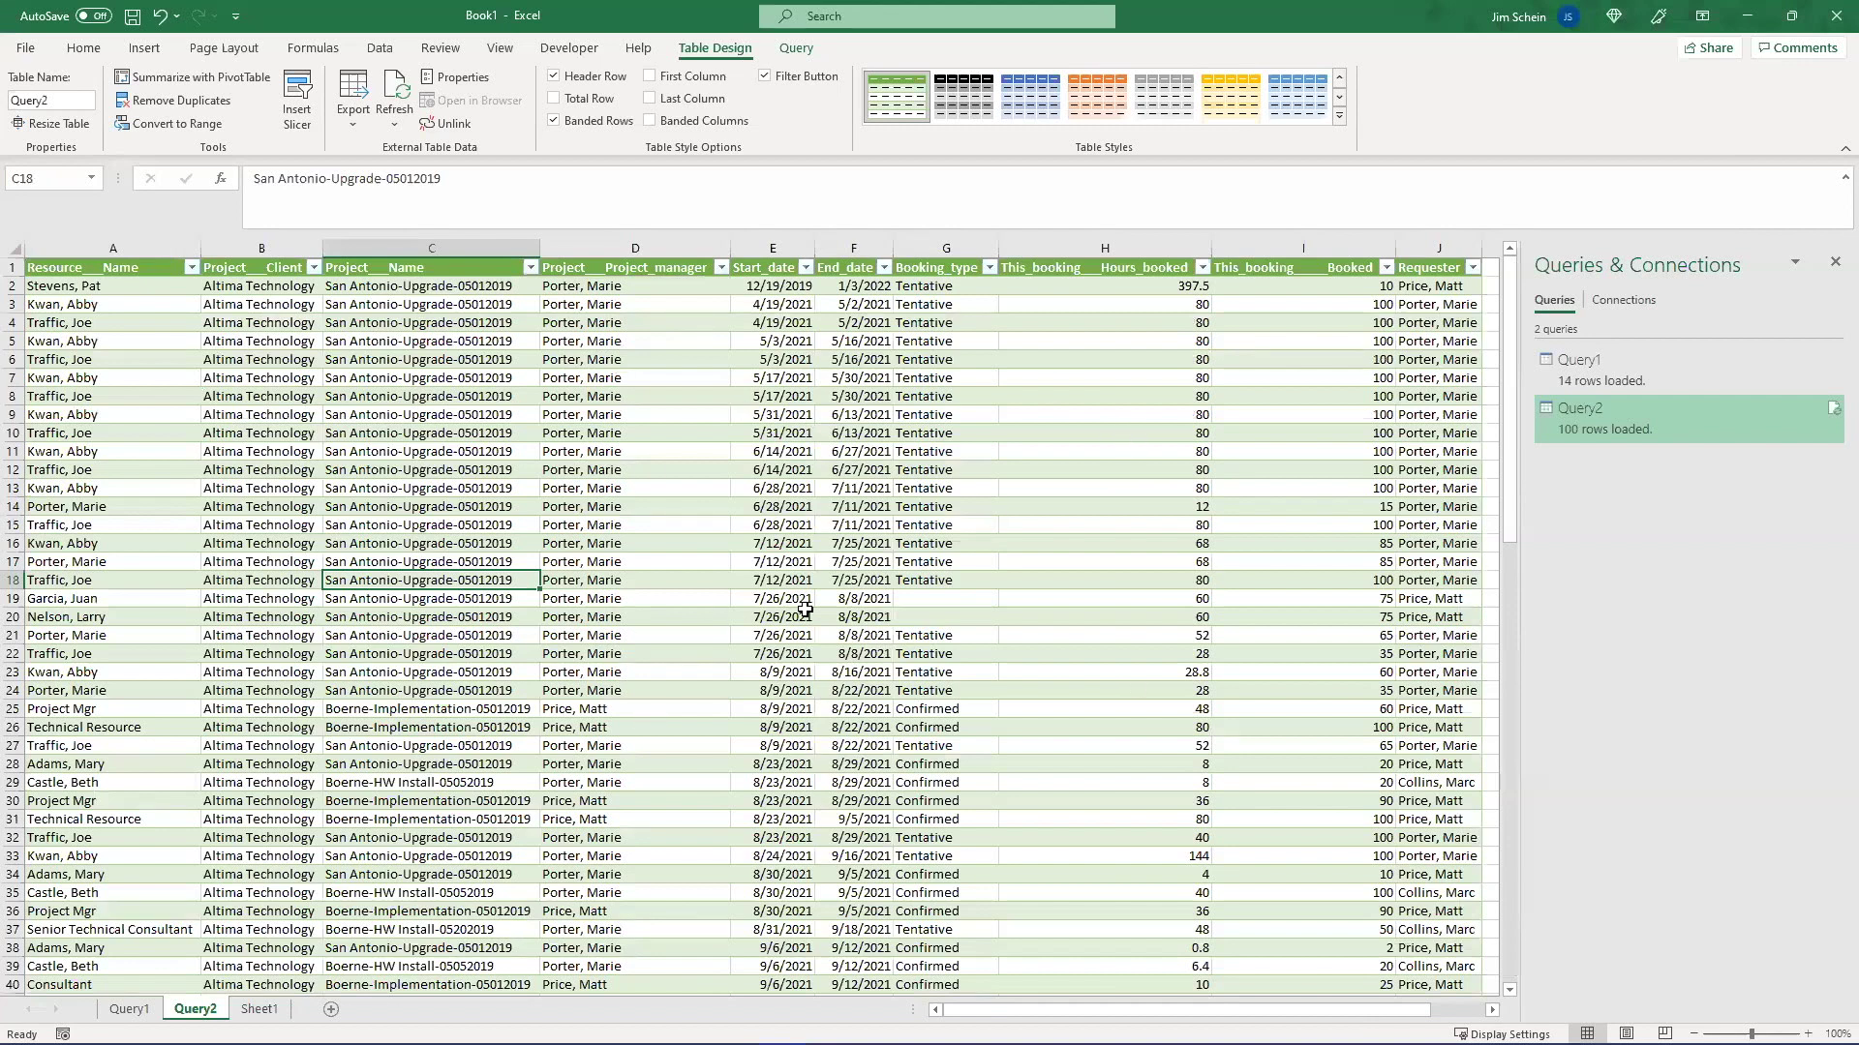
- Point out the project manager values, end dates 8/8/2021 and 6/13/2021, and a Tentative booking
click(717, 504)
click(712, 418)
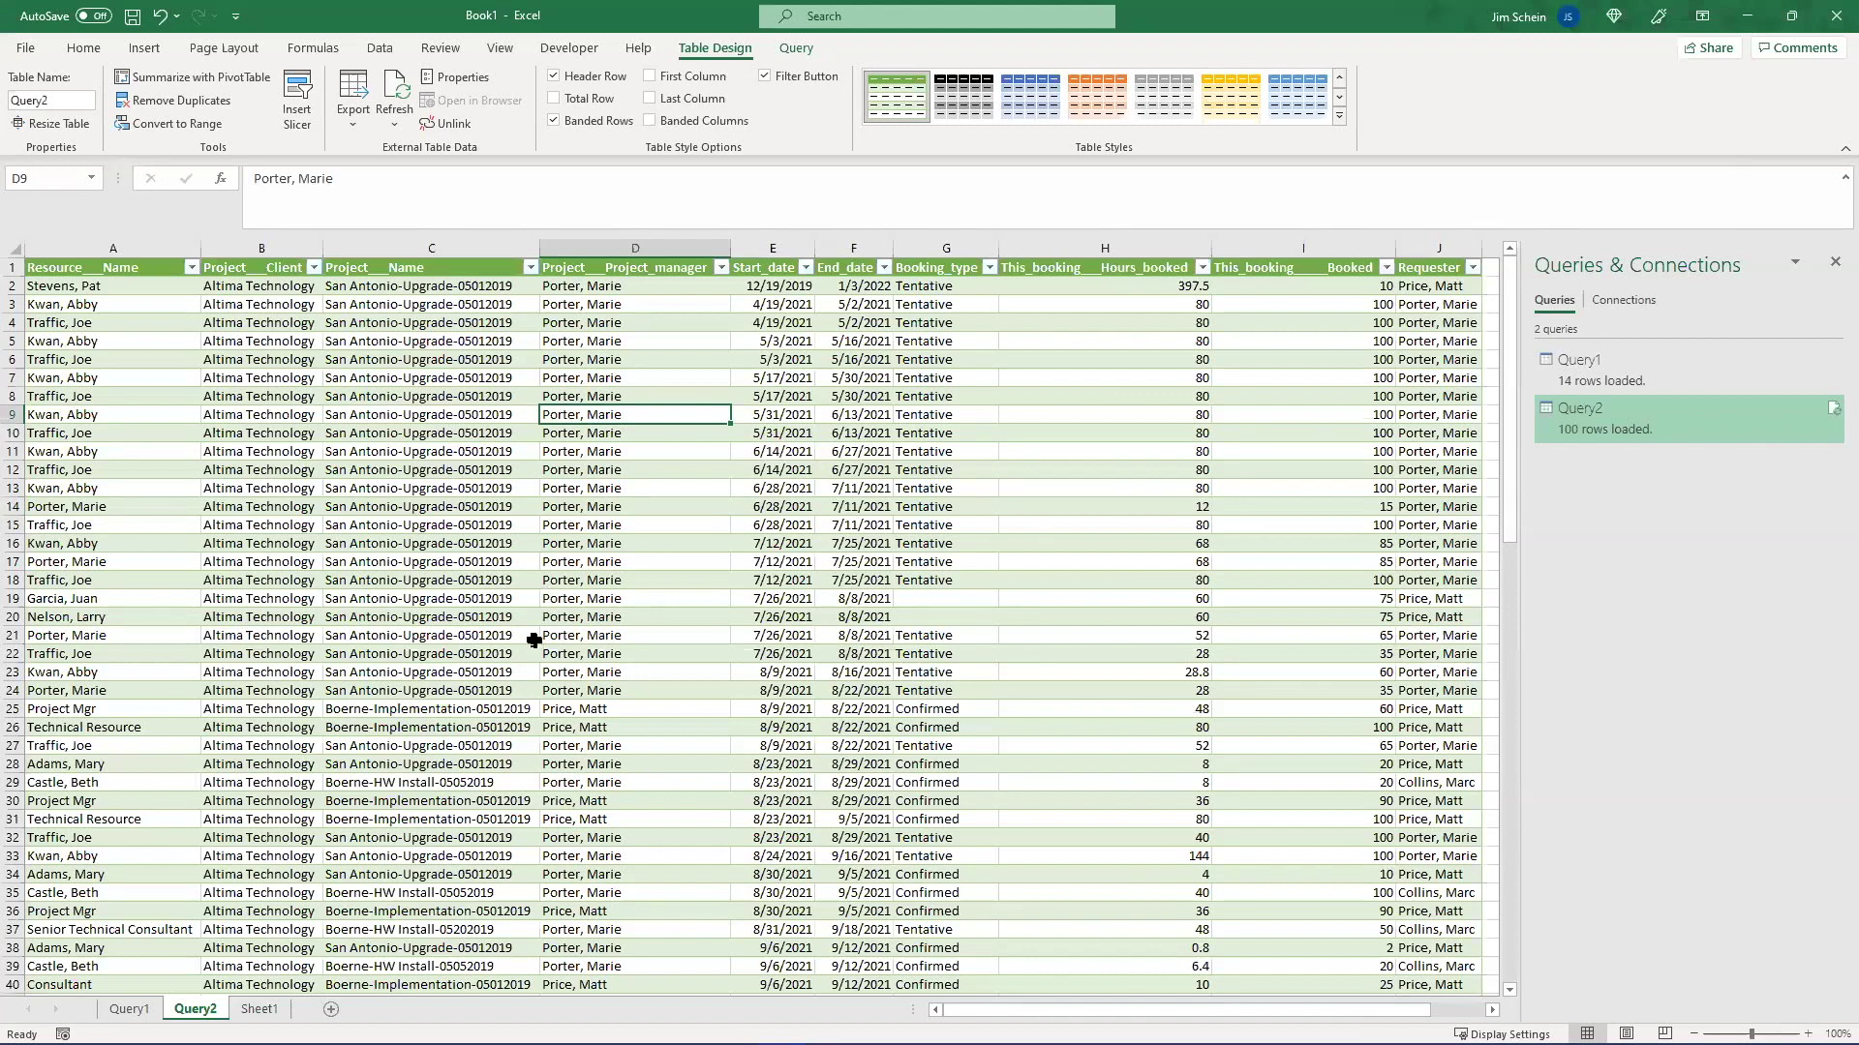
click(844, 600)
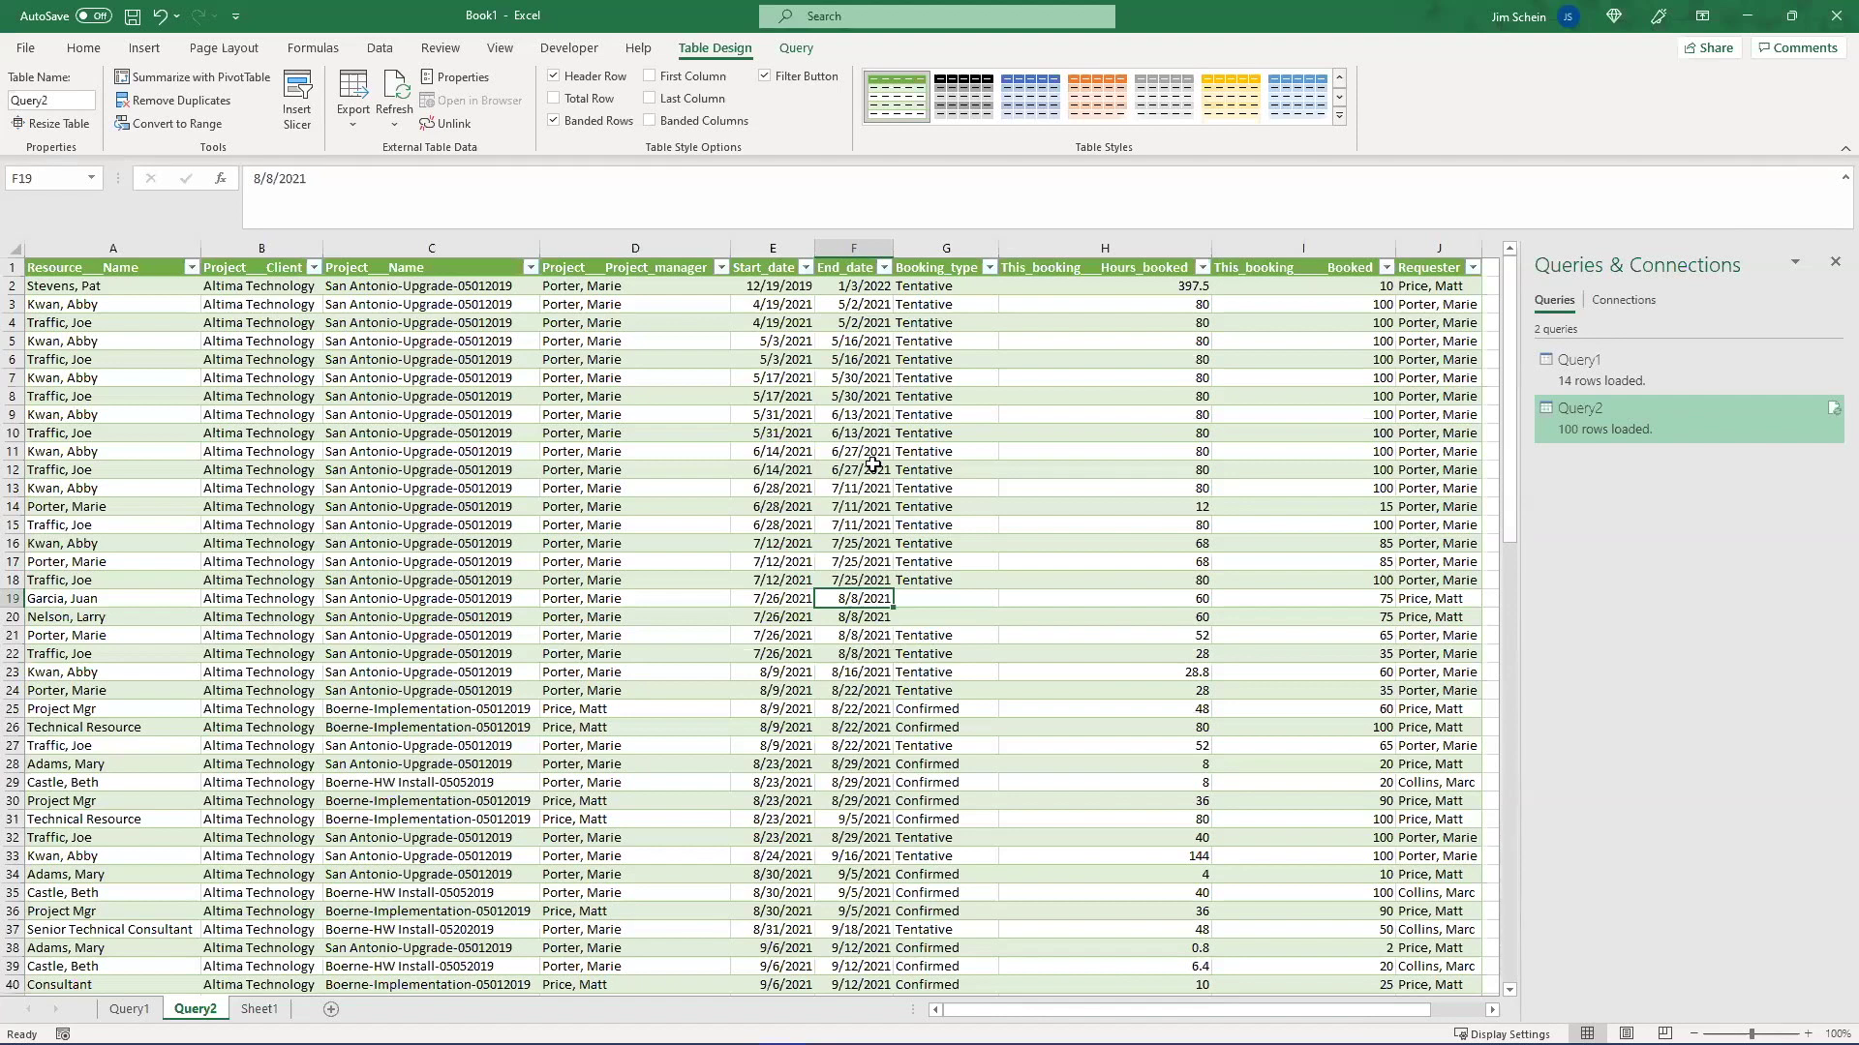
click(887, 437)
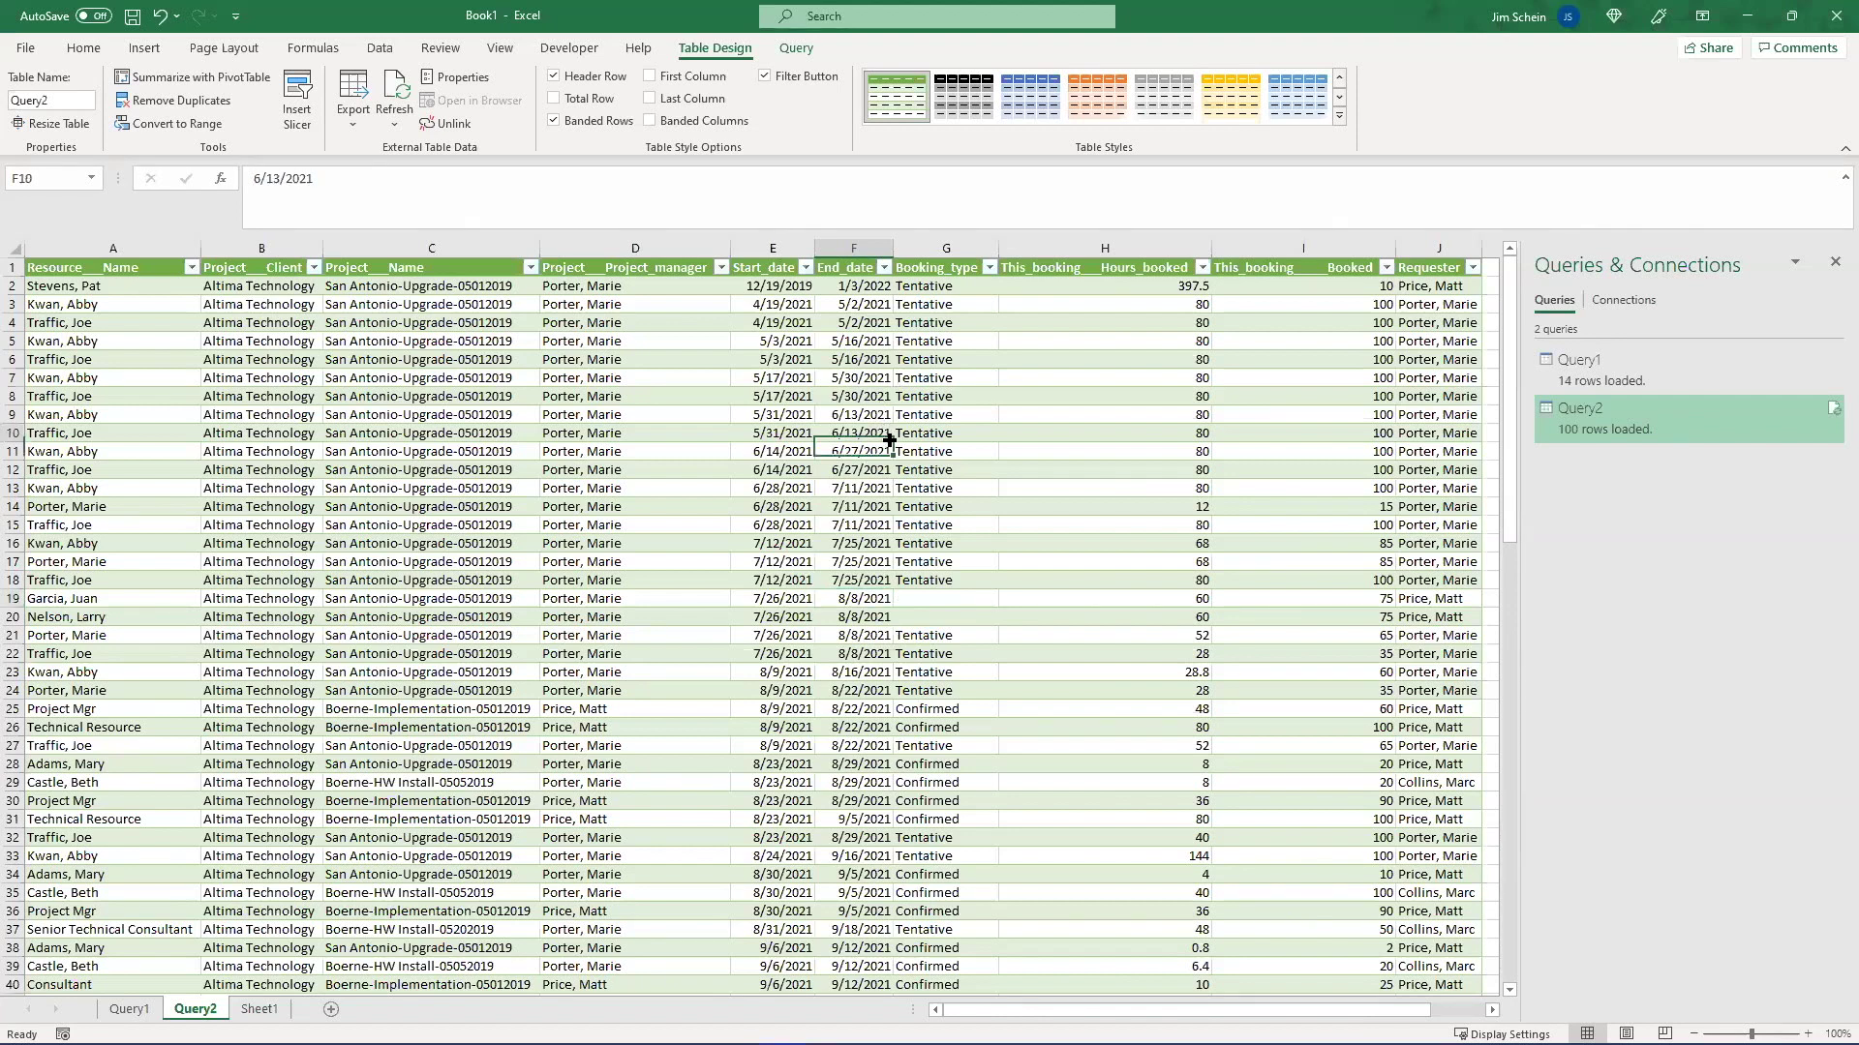
click(910, 397)
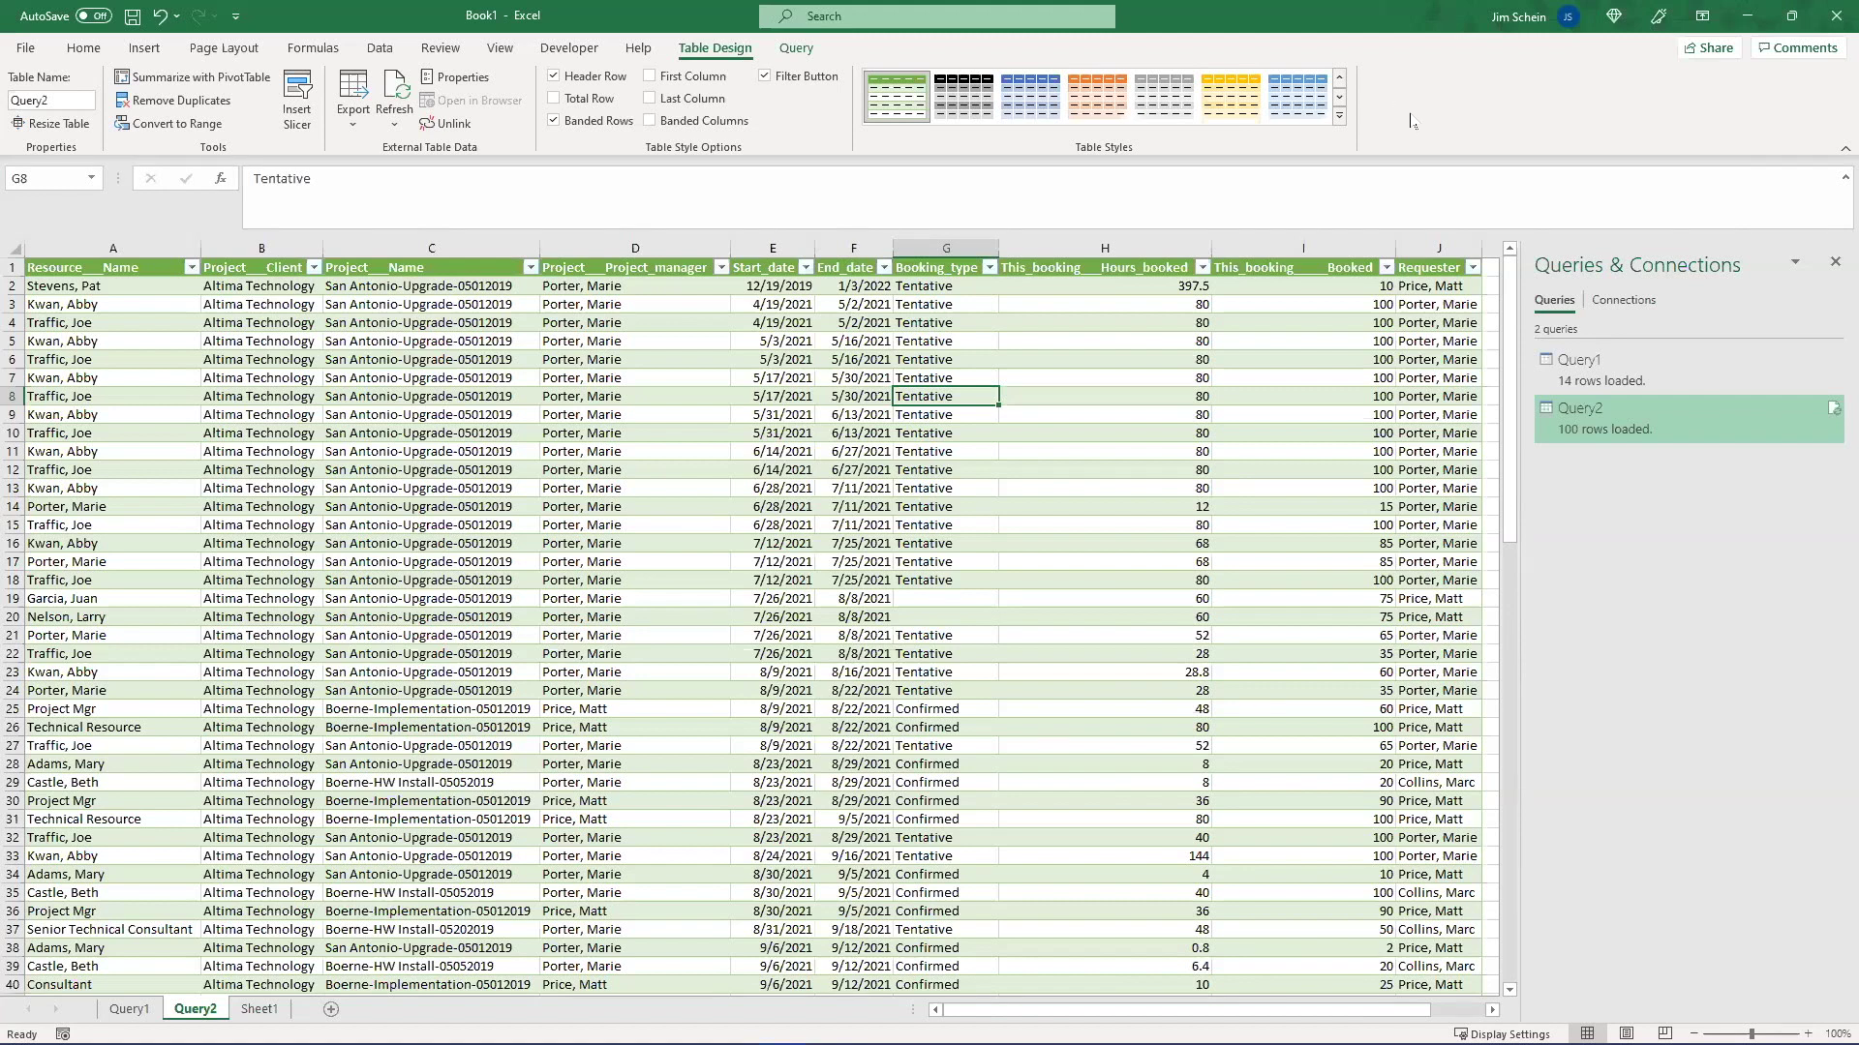
- Point out the hours booked and a Booked value of 100, then advance to the URLs slide
click(1167, 334)
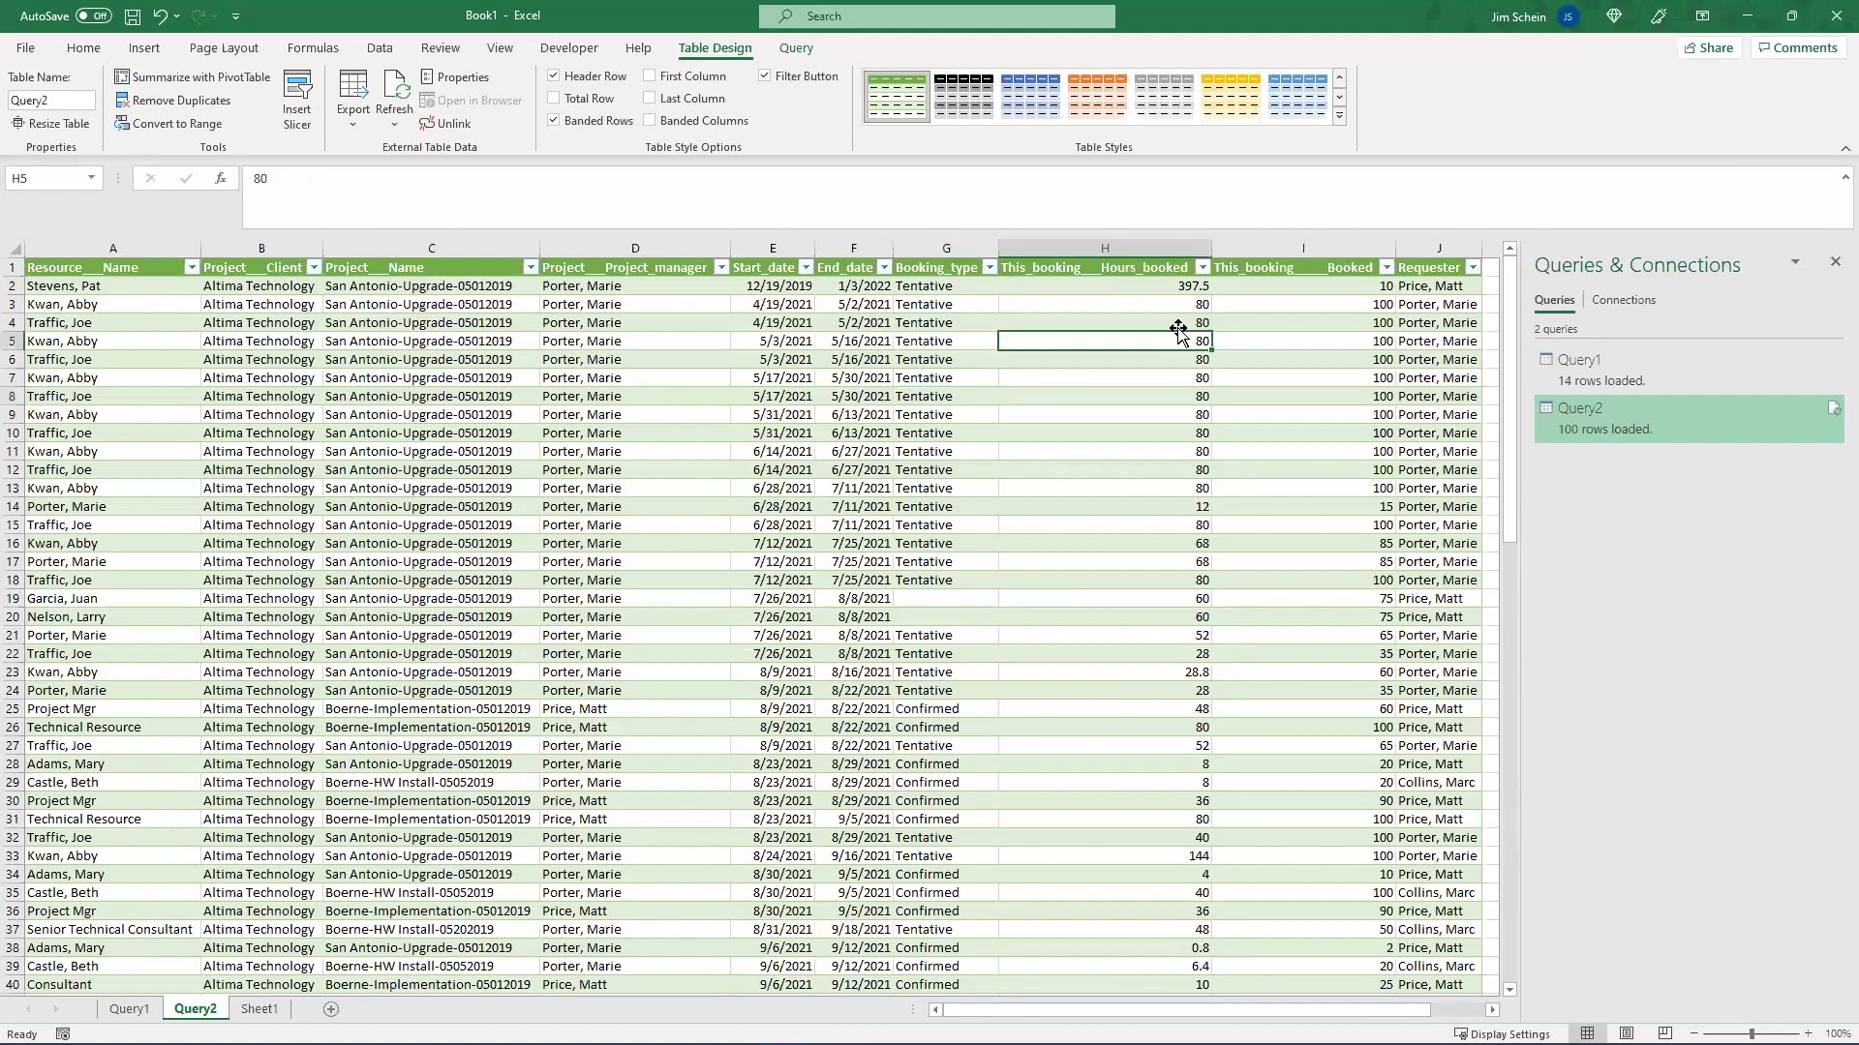
click(1334, 302)
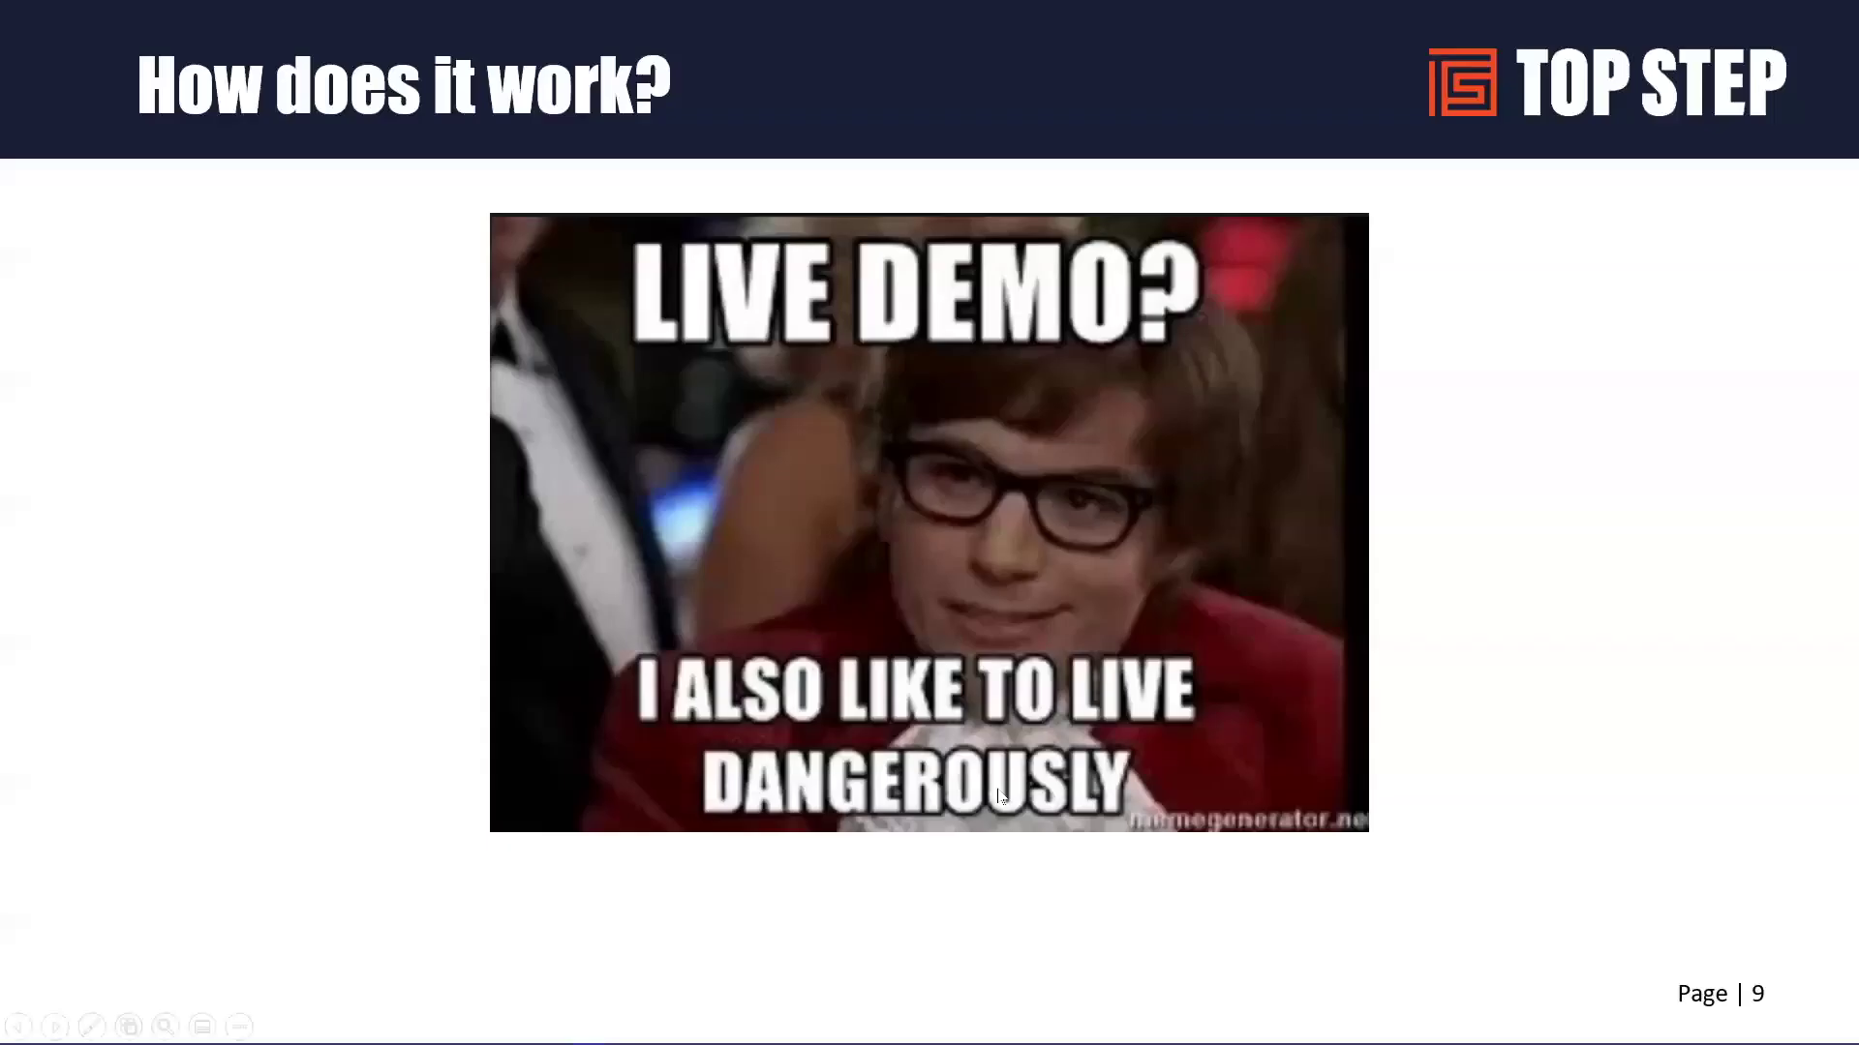
key(Right)
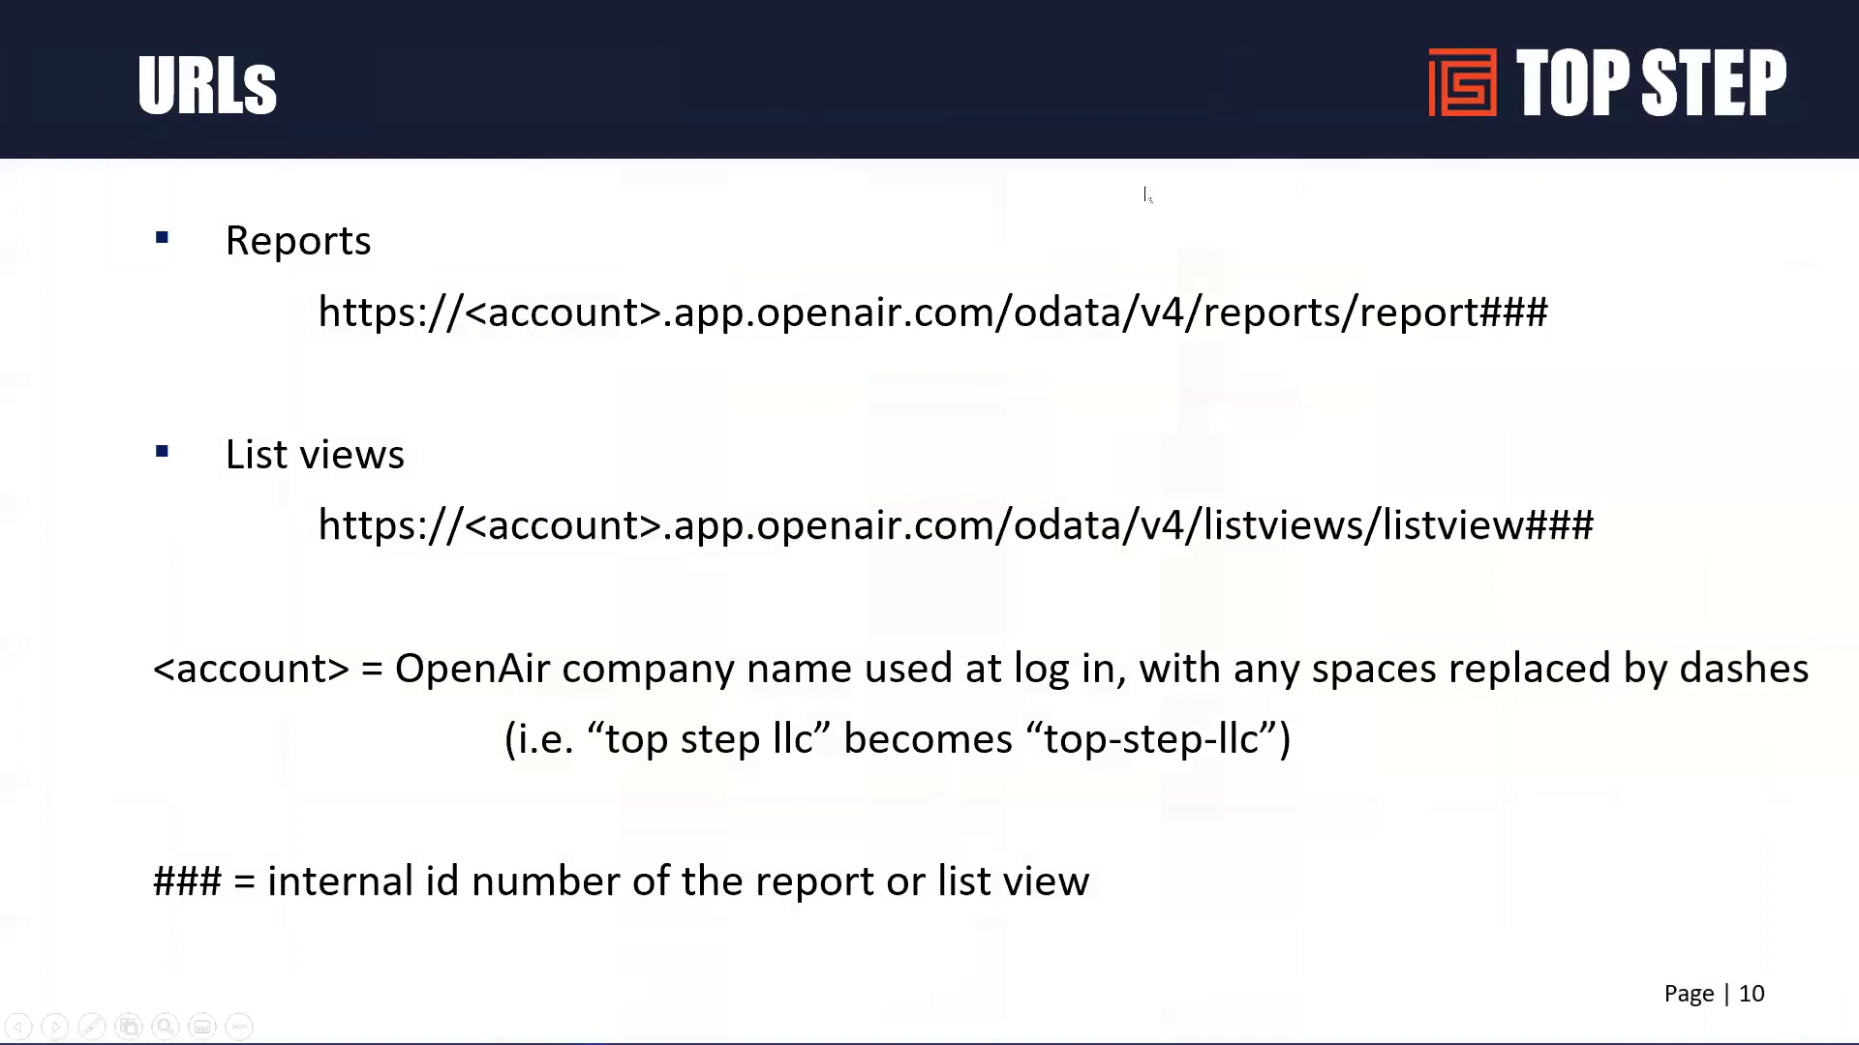